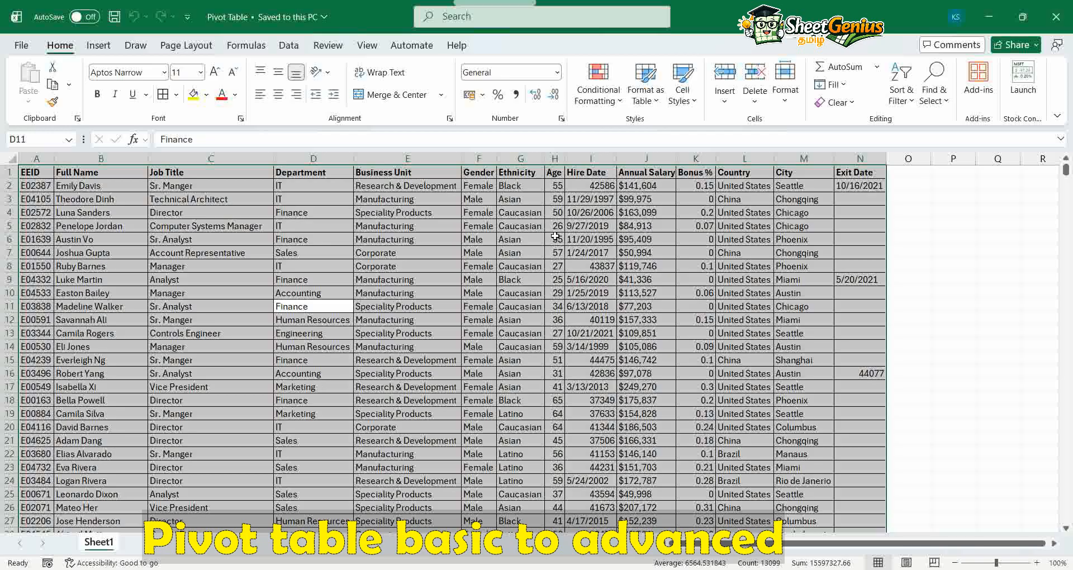
- Insert a PivotTable on a new worksheet from the full employee data range A1:N1001 of Sheet1
click(45, 172)
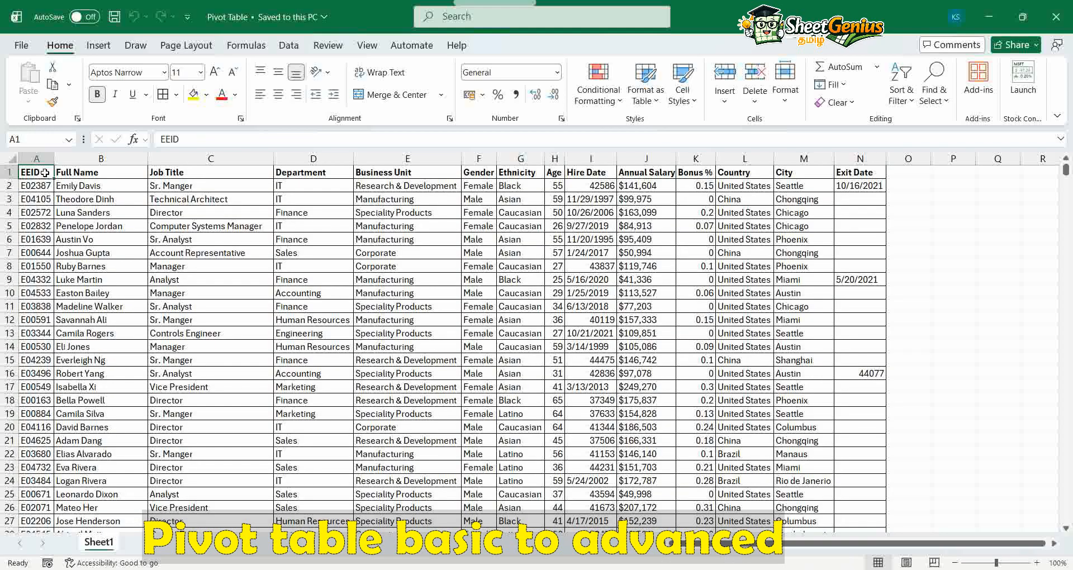
key(ctrl+shift+Down)
key(ctrl+shift+Right)
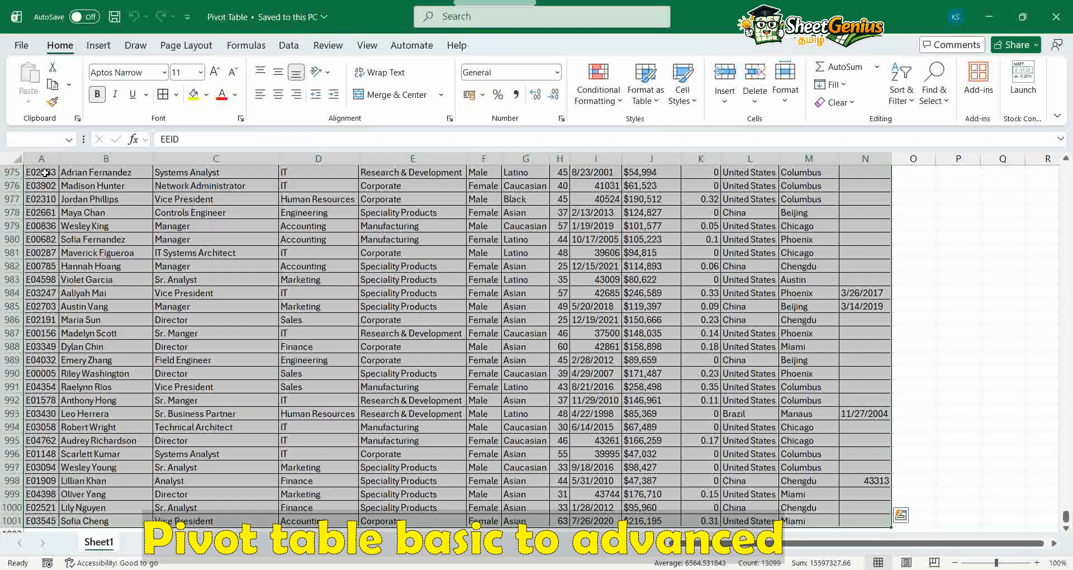
key(ctrl+Home)
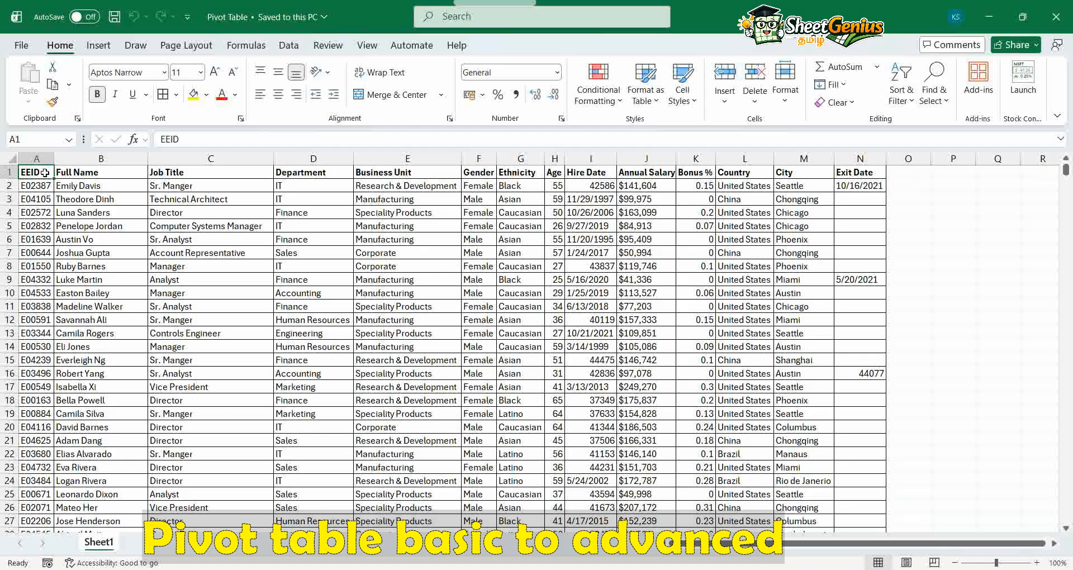
key(ctrl+shift+End)
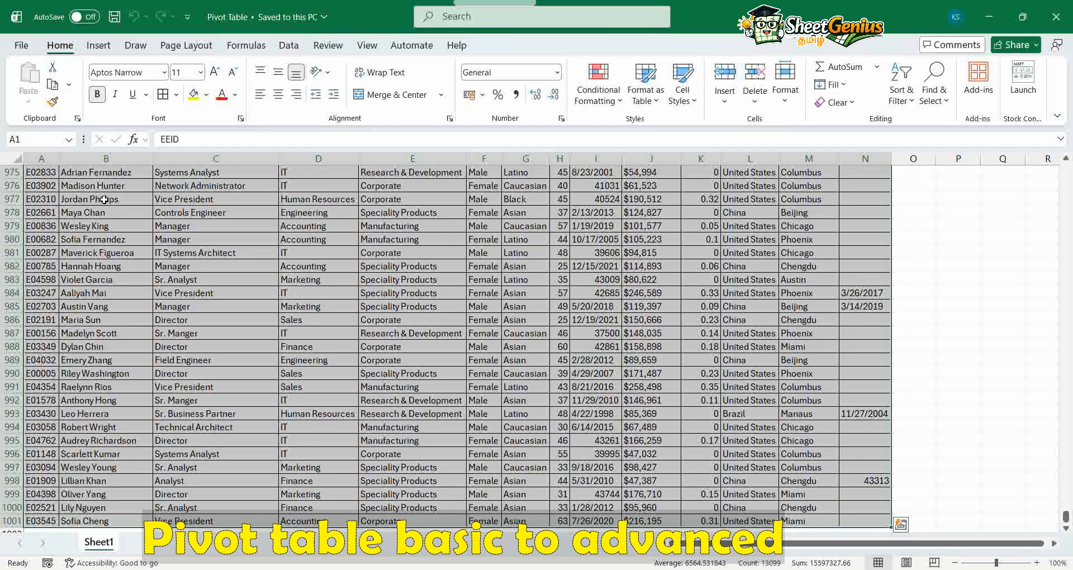
scroll(238, 241, up, 15)
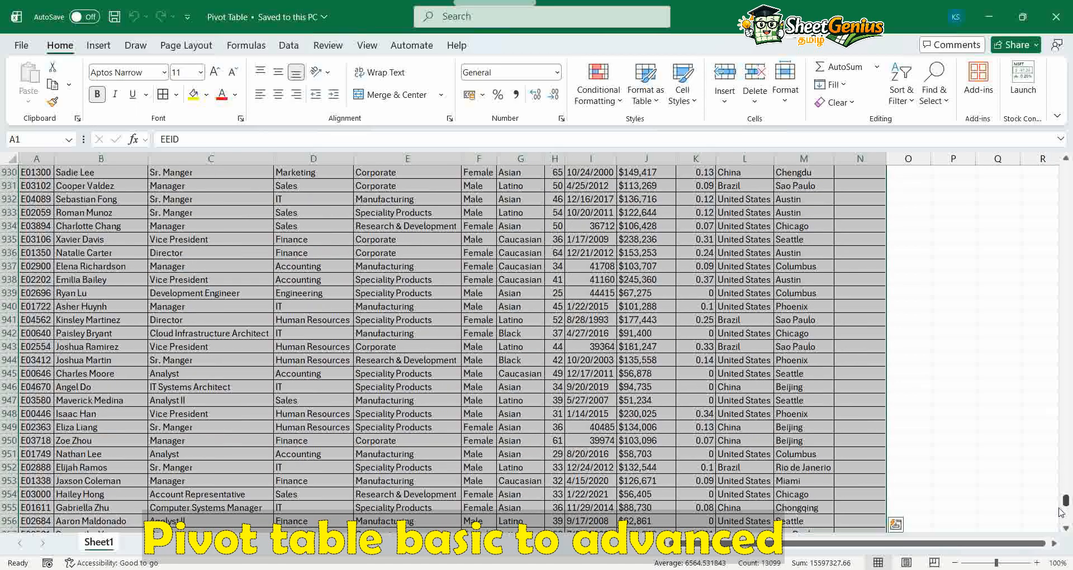
drag(1066, 501, 1066, 167)
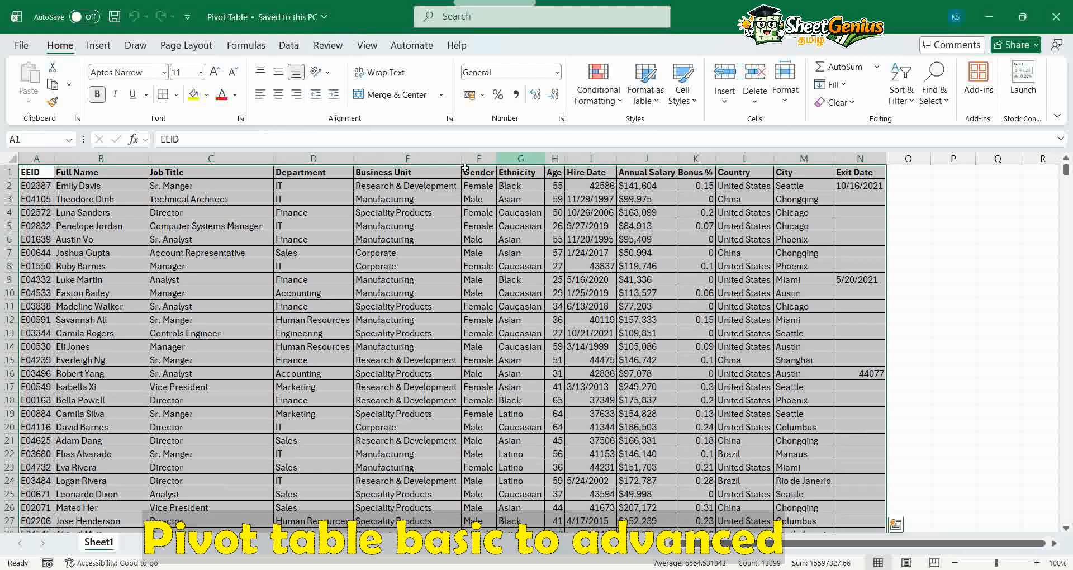
click(99, 45)
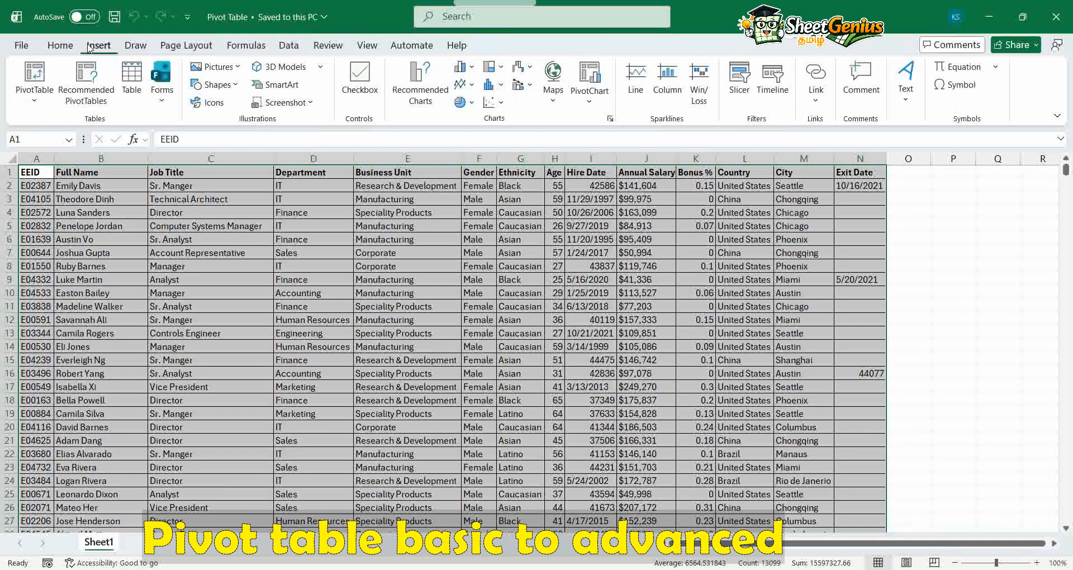
click(51, 85)
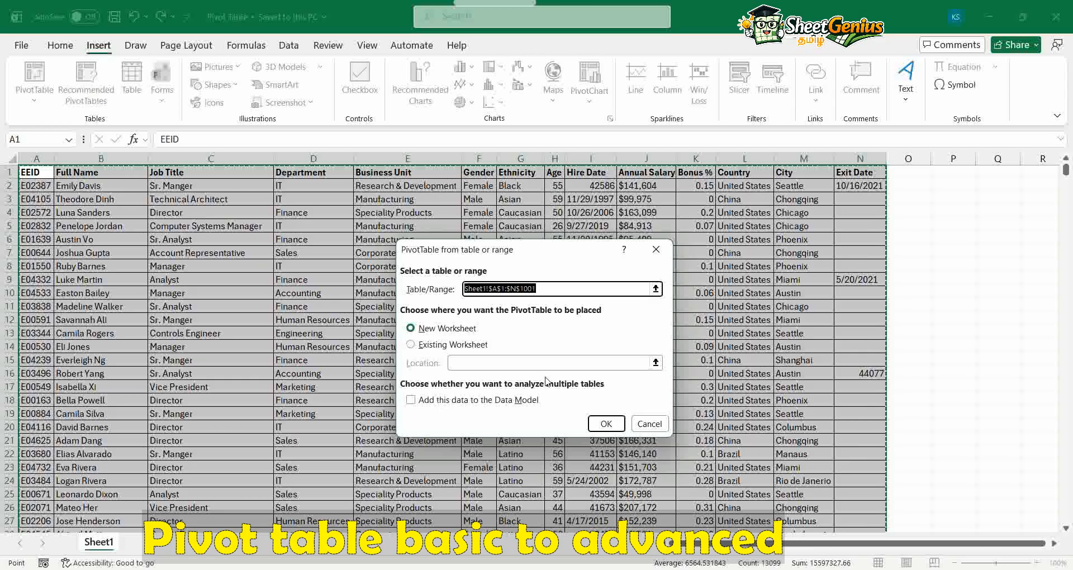
click(607, 425)
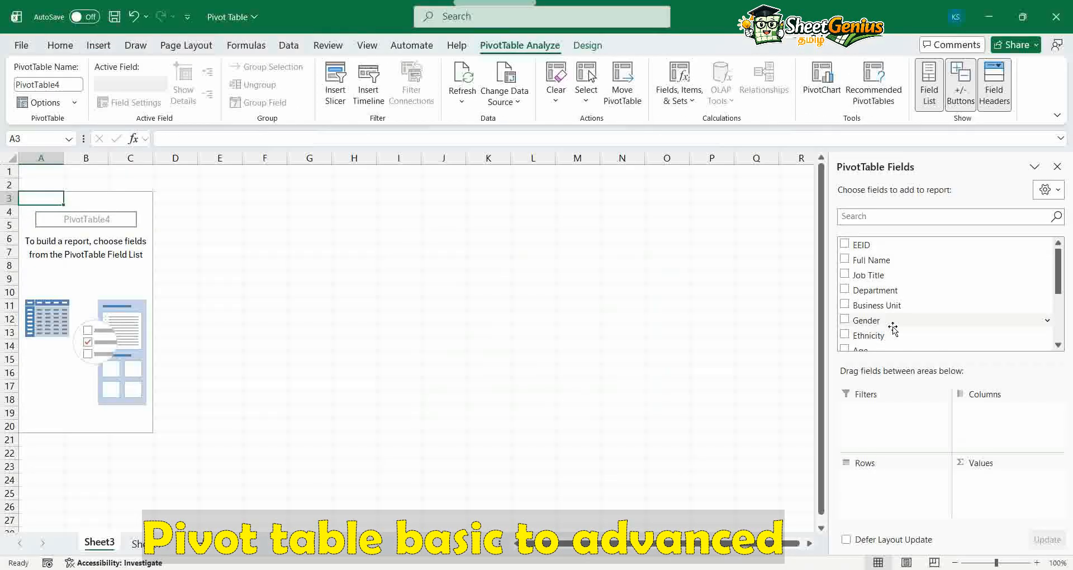
- Put the Age field in the PivotTable's Rows area and a count of Full Name in Values
scroll(888, 319, down, 1)
drag(866, 317, 898, 488)
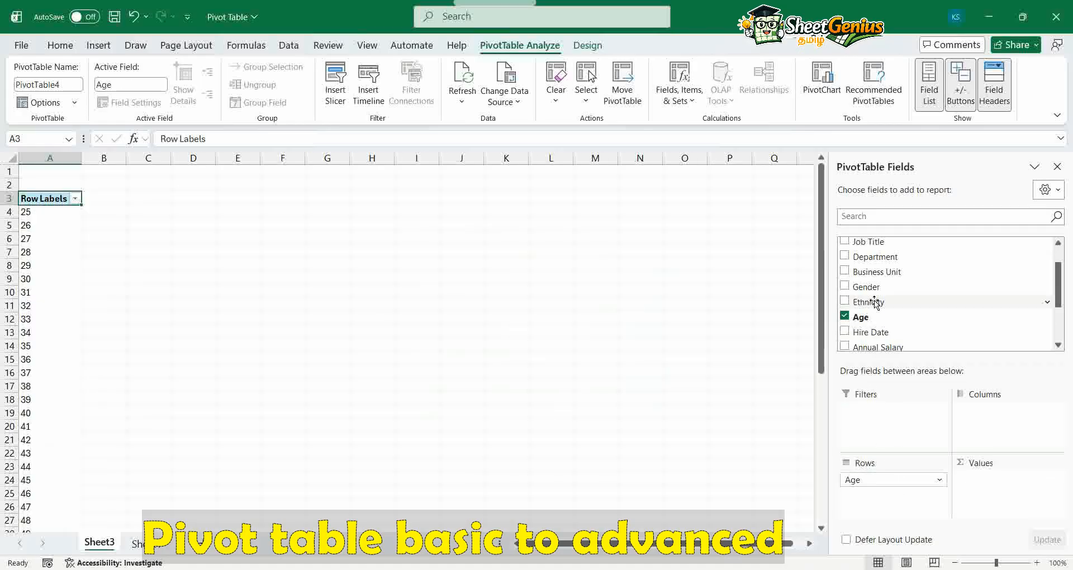
scroll(879, 307, up, 1)
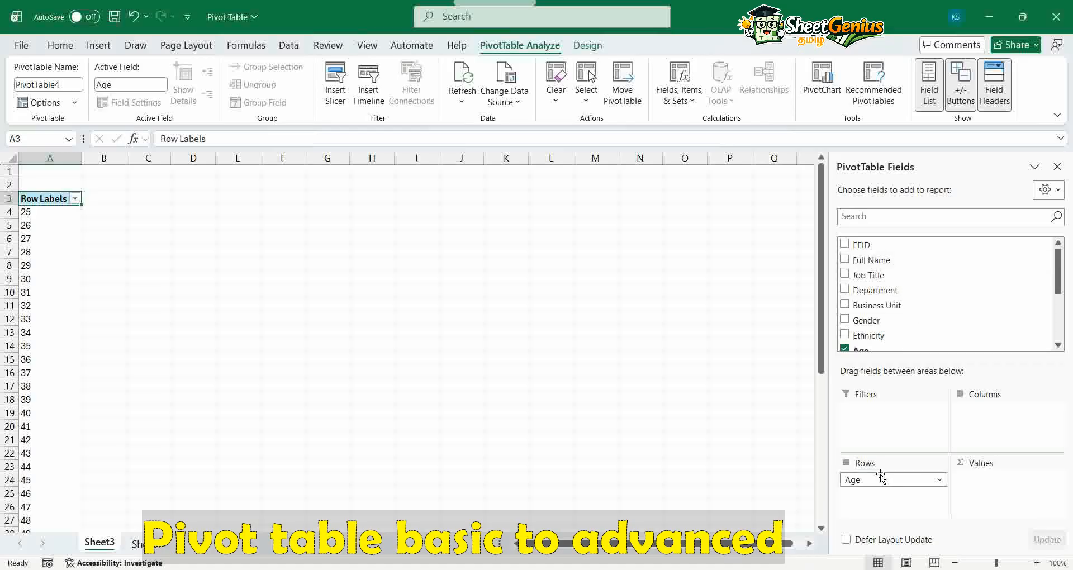
drag(866, 263, 991, 471)
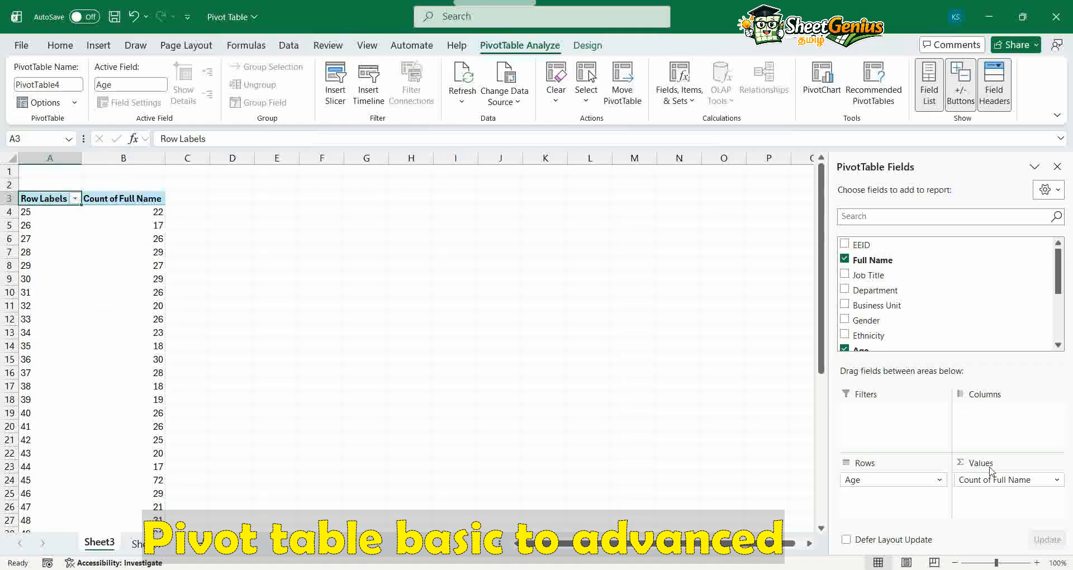
- Review the Summarize Values By and Show Values As options of the Full Name value field
click(982, 481)
click(982, 481)
click(983, 483)
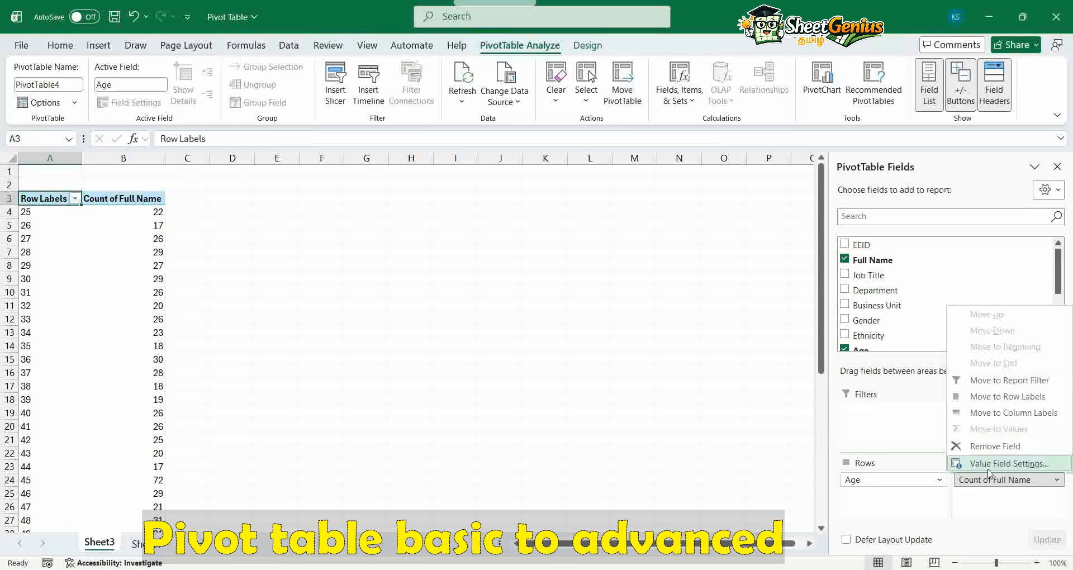
click(1001, 463)
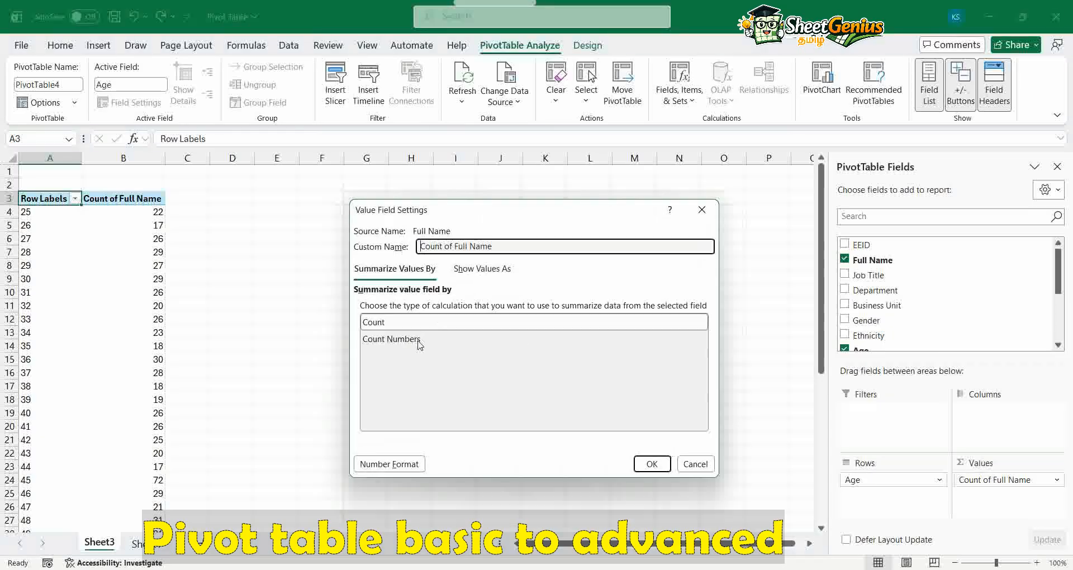
click(478, 270)
click(413, 271)
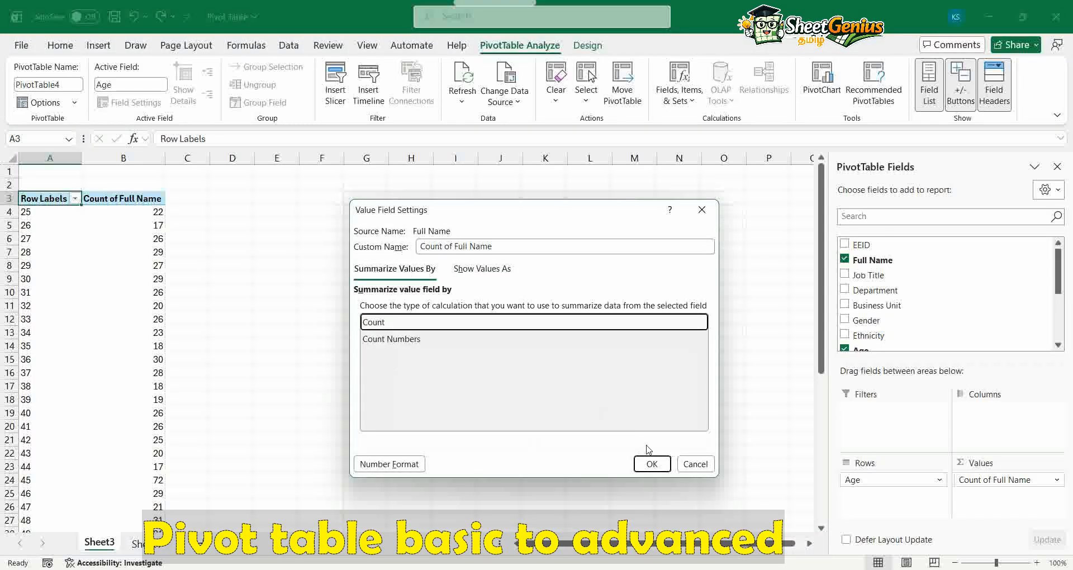
click(695, 464)
- Compare the Count and Count Numbers calculations in the Full Name value field settings, leaving the settings unapplied
click(991, 476)
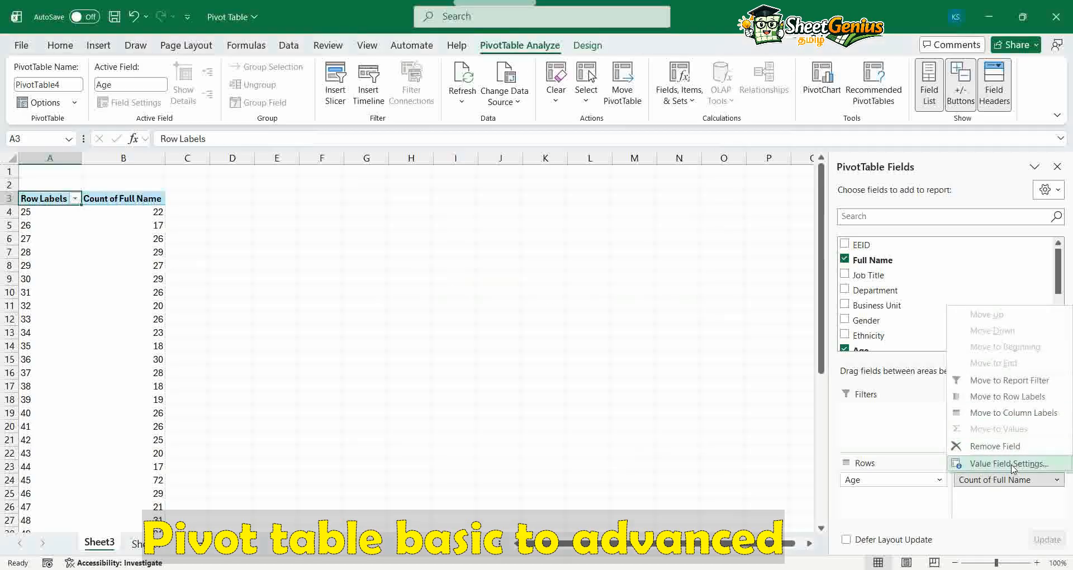
click(1013, 463)
click(446, 341)
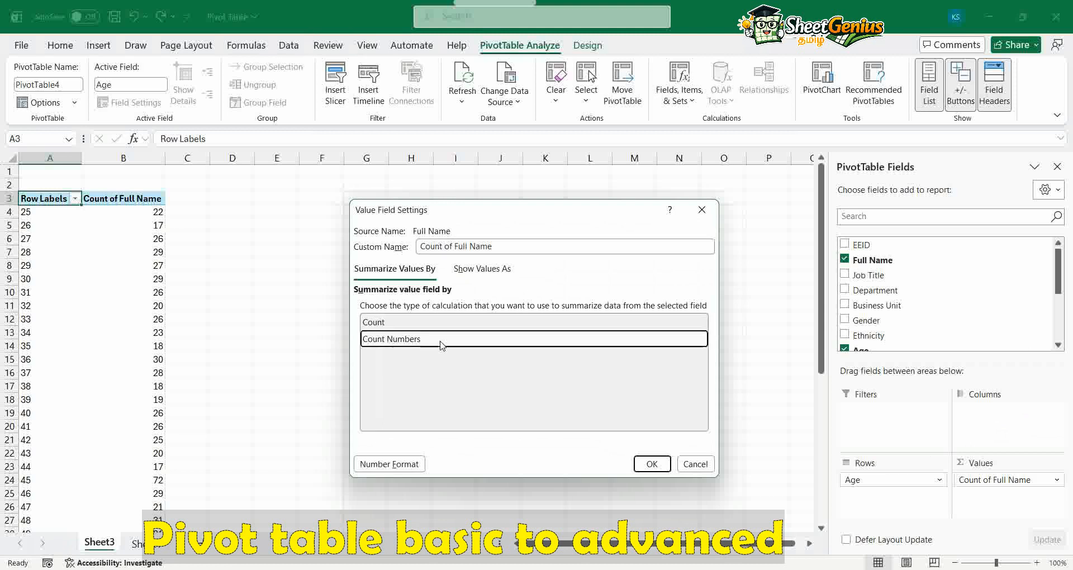
click(429, 325)
click(431, 340)
click(689, 466)
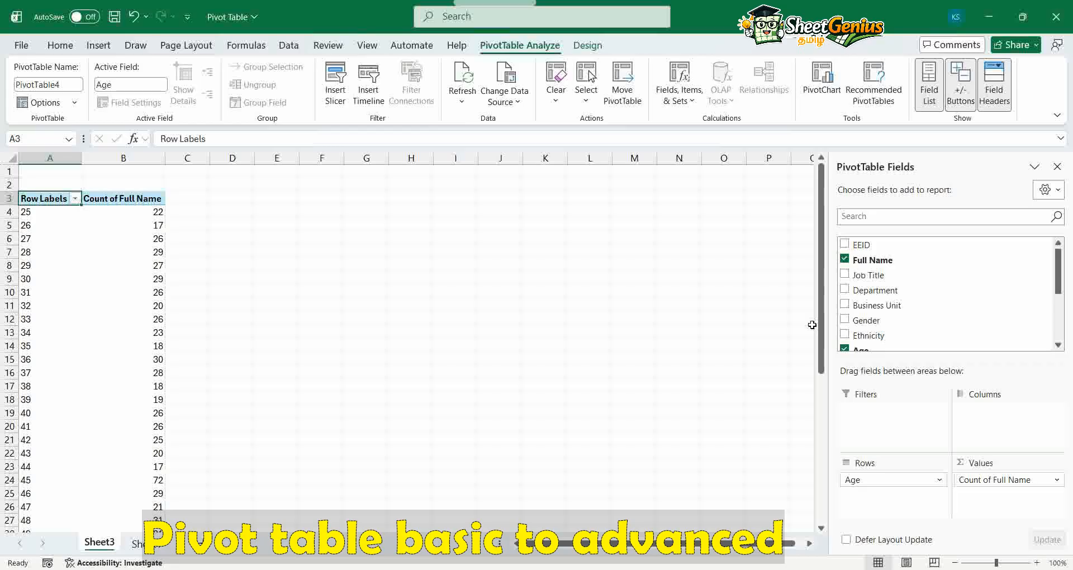
- Add Age to the Values area and look through its summary calculations, such as Count, Product and Count Numbers, without applying one
scroll(864, 308, down, 2)
drag(860, 316, 1013, 496)
click(1013, 496)
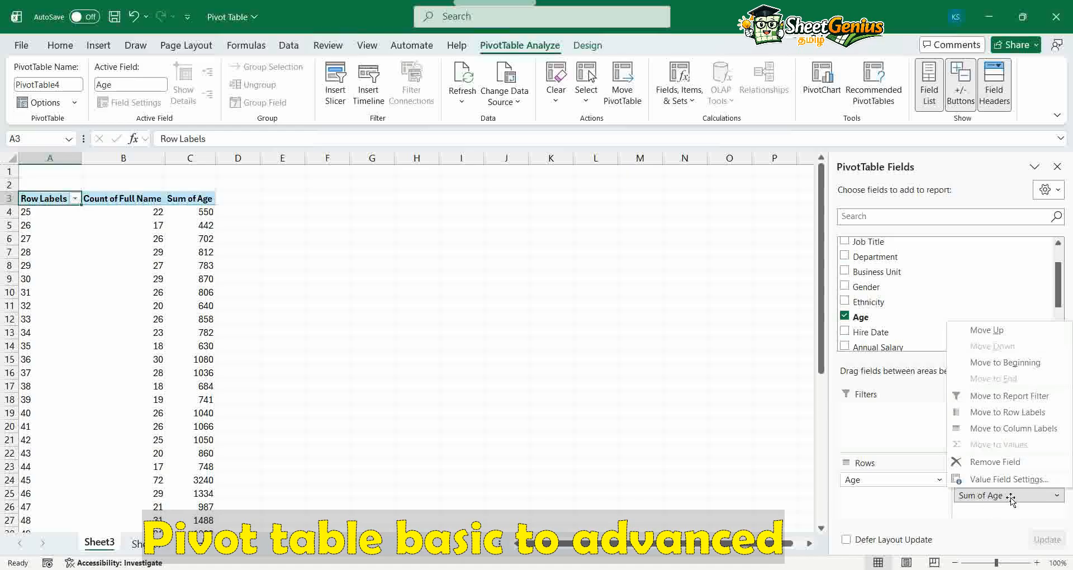
click(1011, 484)
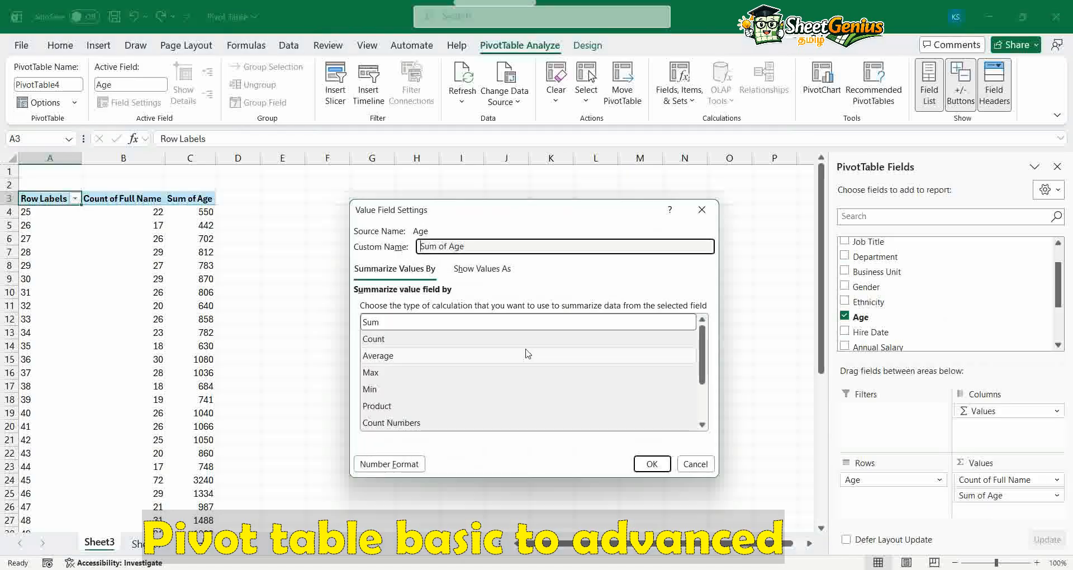
click(388, 342)
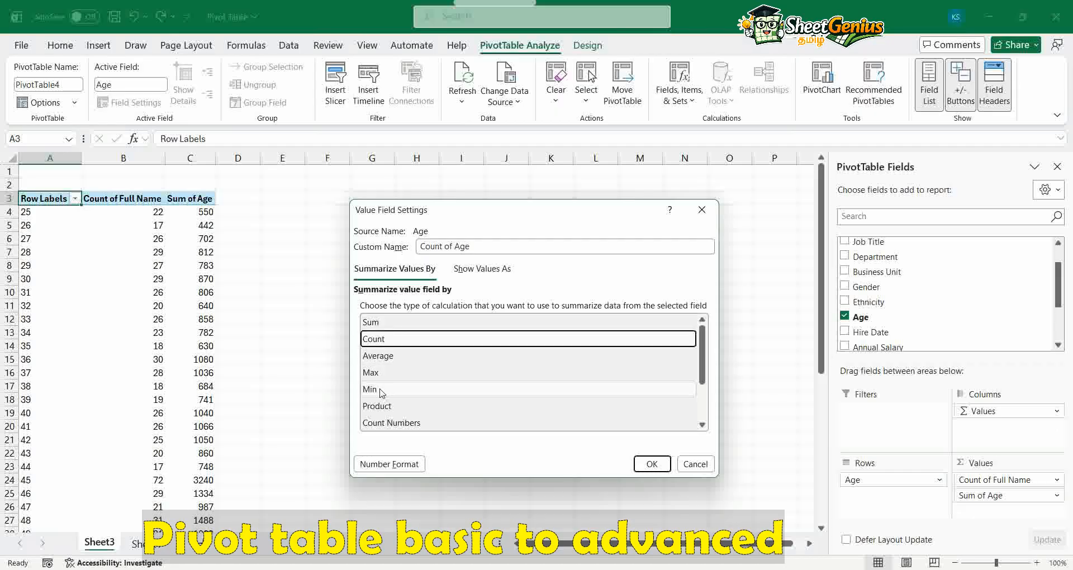
click(394, 408)
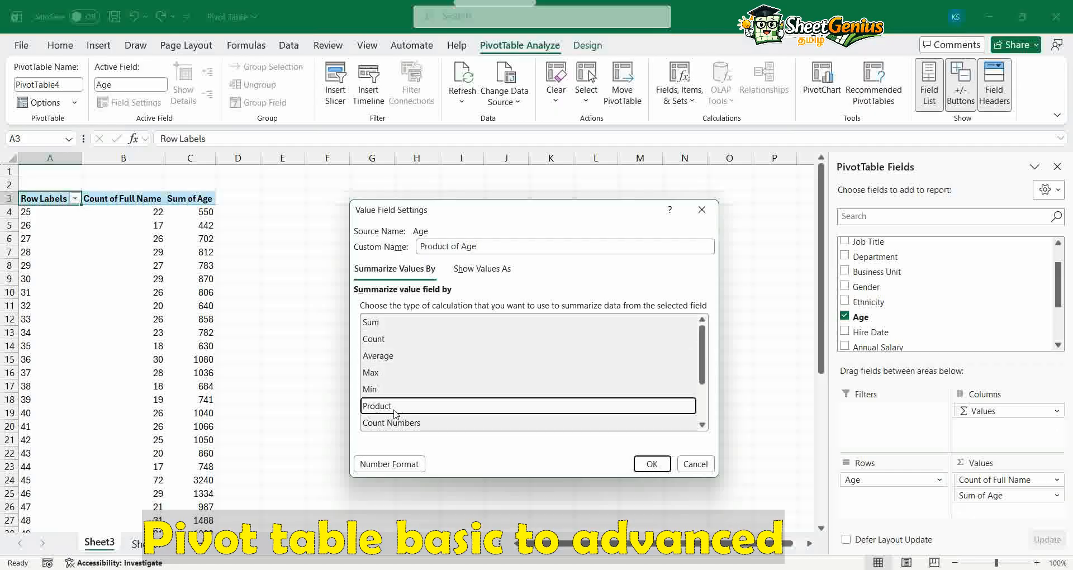
click(399, 423)
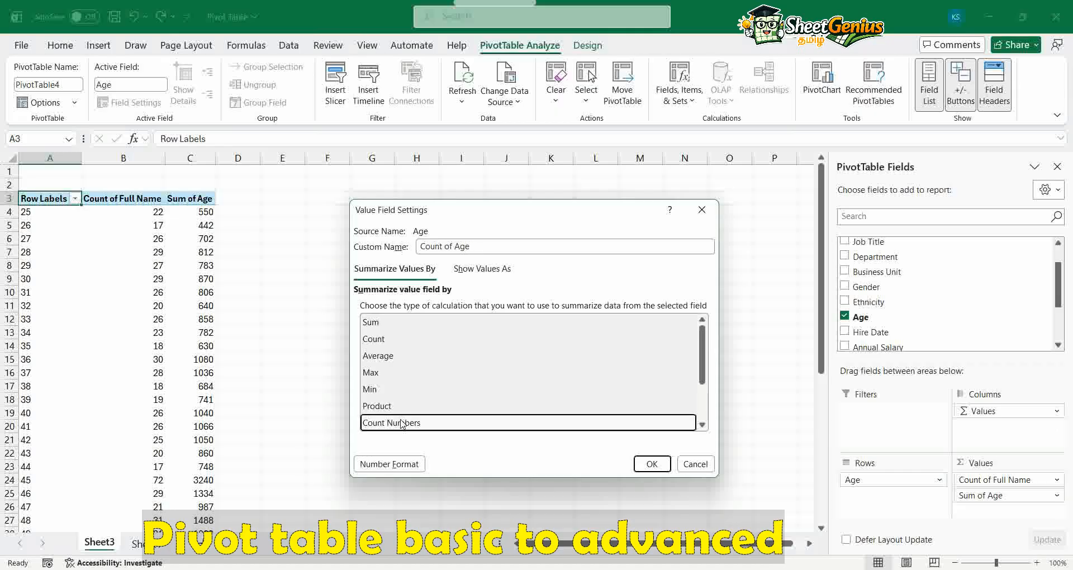
click(695, 464)
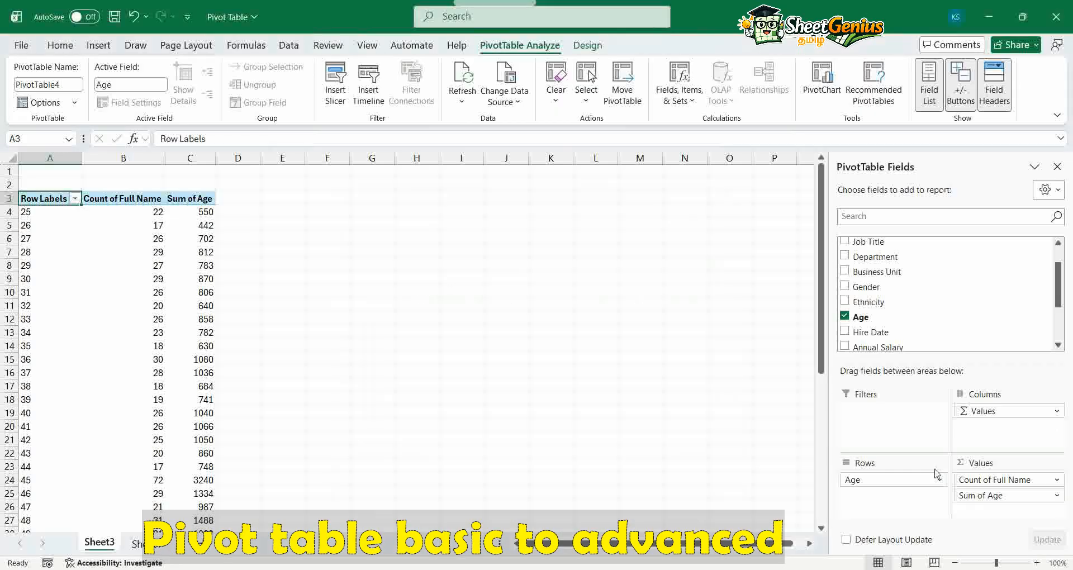
- Check again which summary calculations are offered for the Full Name value field
click(989, 480)
click(989, 464)
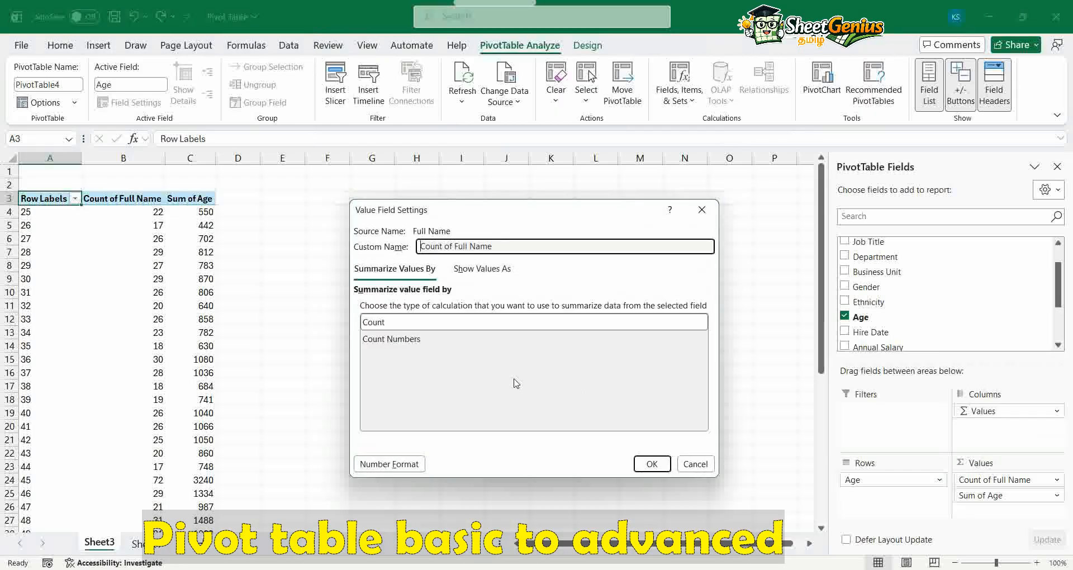
click(414, 340)
click(412, 323)
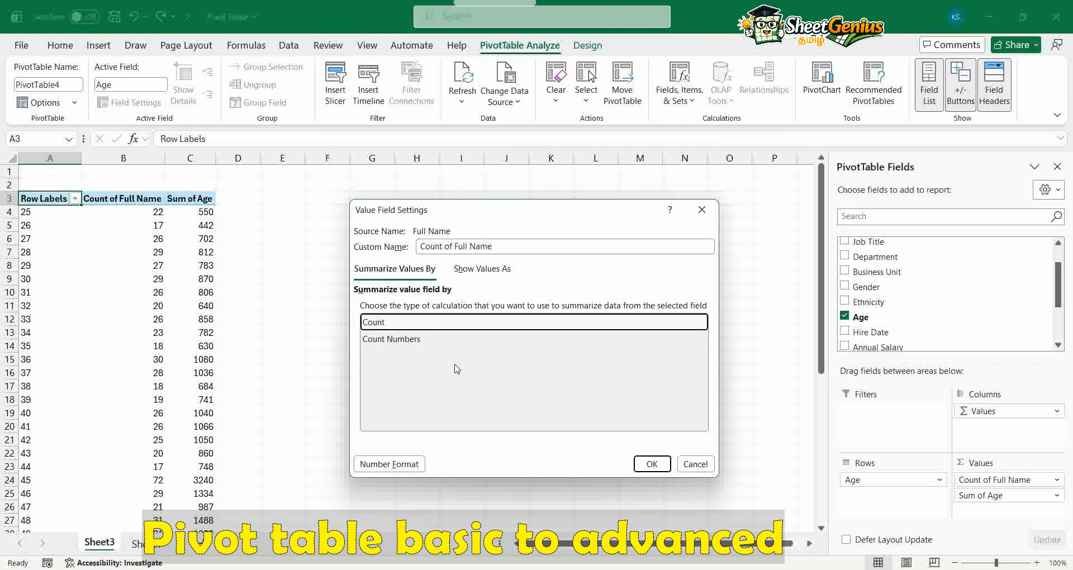
click(695, 464)
- Remove the Sum of Age field from the PivotTable's Values area
click(995, 480)
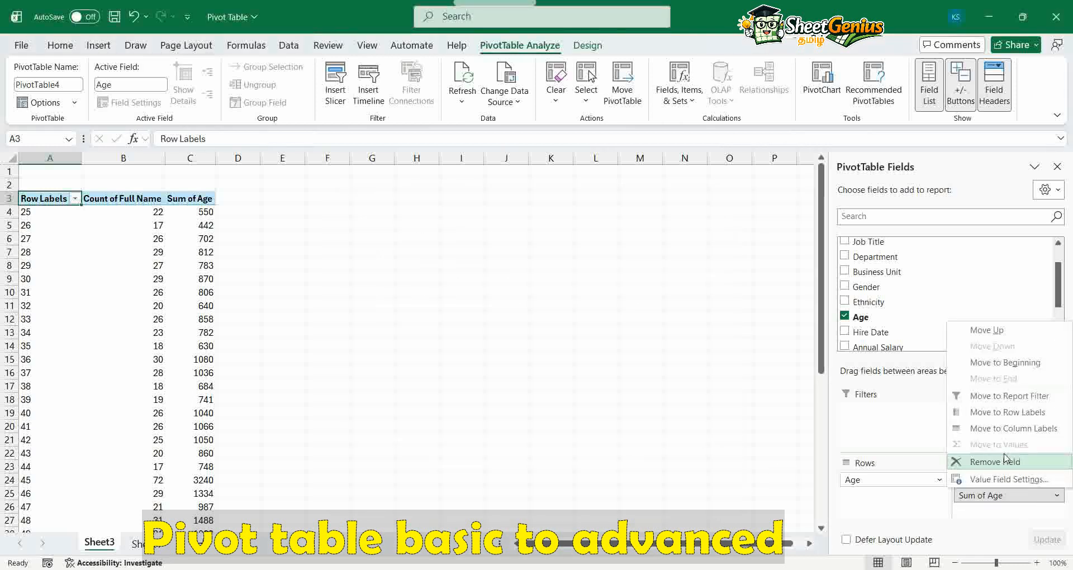
click(1001, 463)
click(882, 481)
click(1009, 481)
click(1010, 481)
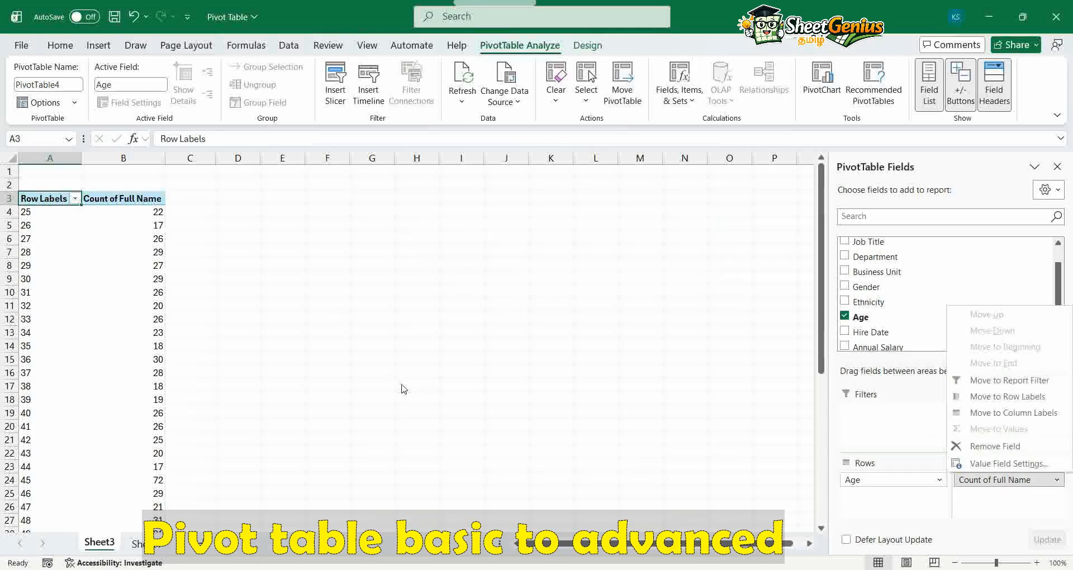
- Group the Age row labels into ranges starting at 25 and ending at 65, in intervals of 10
click(47, 207)
click(43, 217)
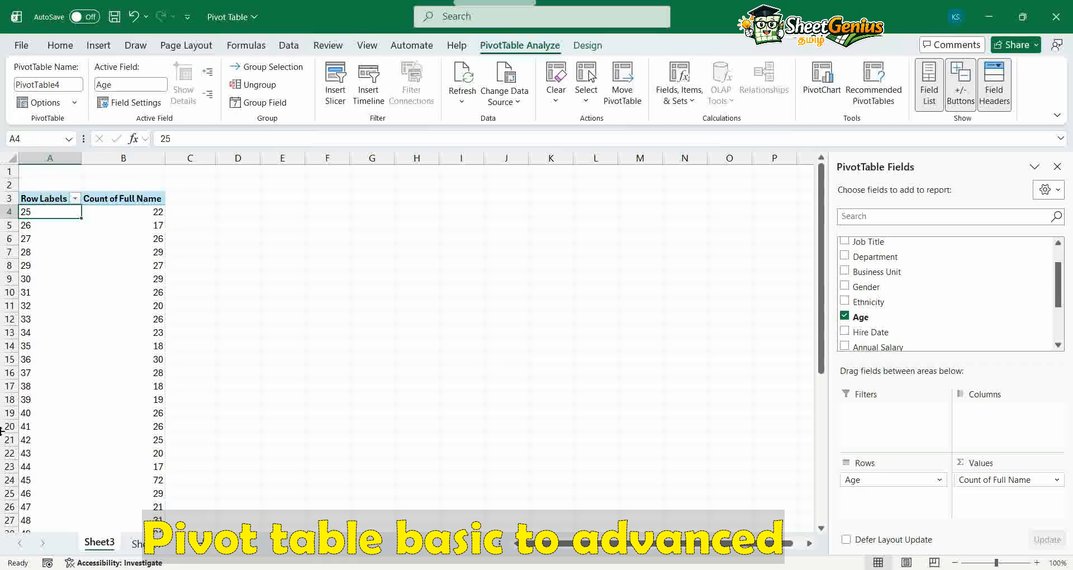
right_click(35, 213)
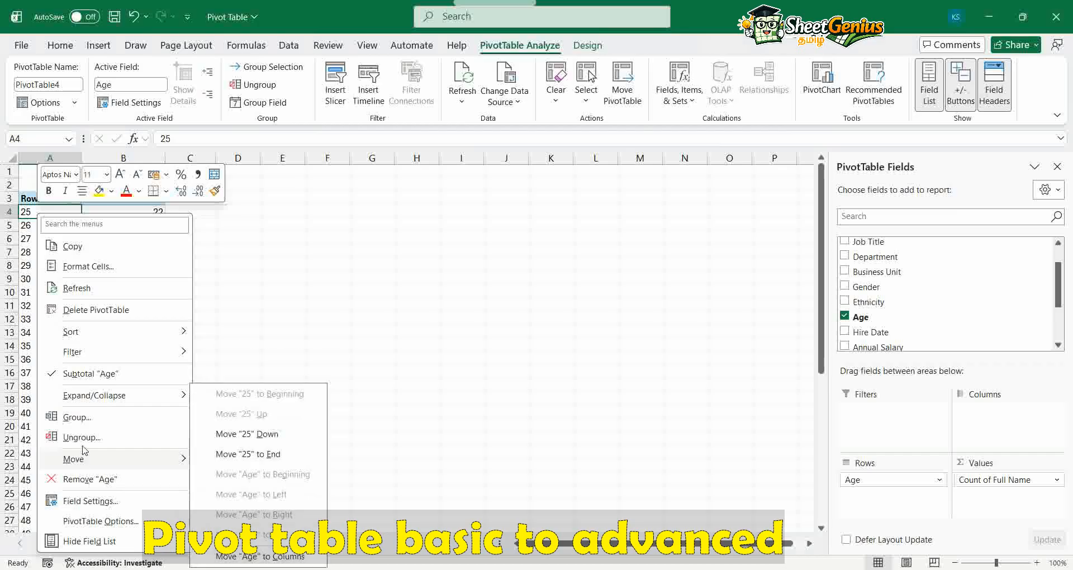
click(76, 418)
drag(78, 369, 325, 272)
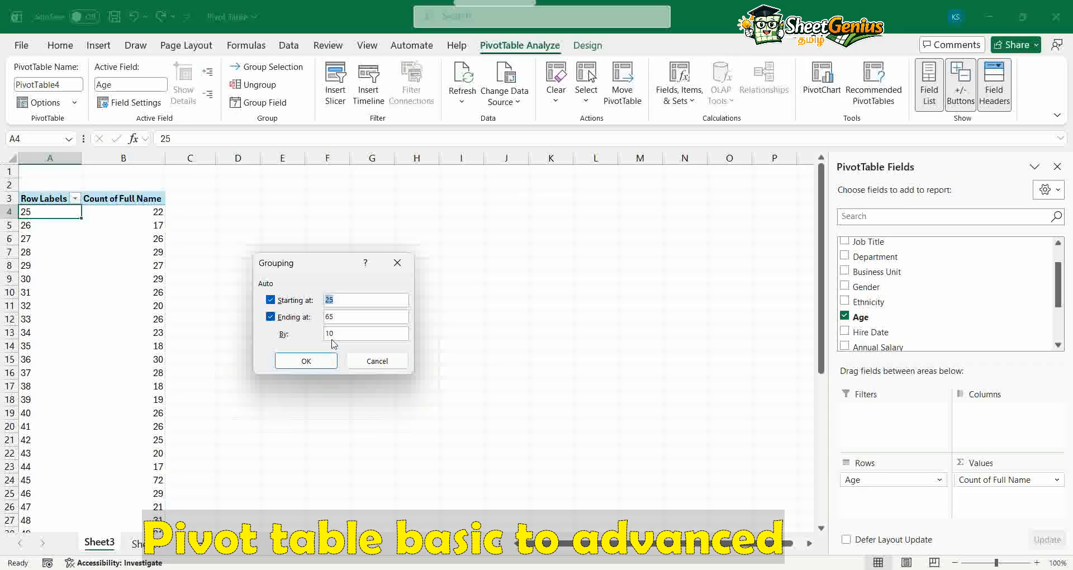
drag(341, 334, 315, 337)
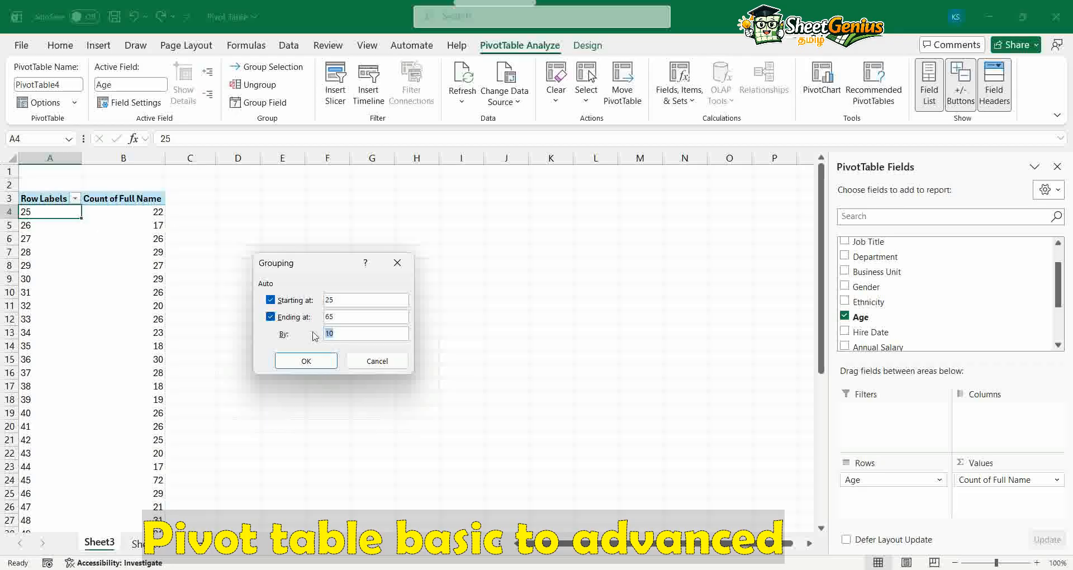
click(311, 365)
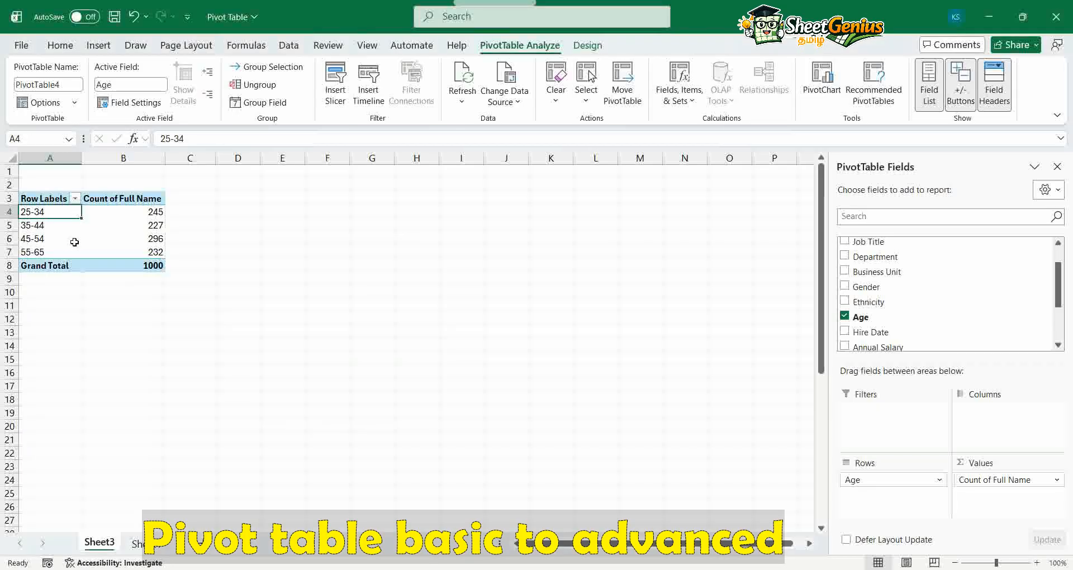
- Preview recommended PivotTables, including Sum of Bonus % by City and Department, and Count of Annual Salary by Business Unit and Ethnicity
mouse_move(142, 256)
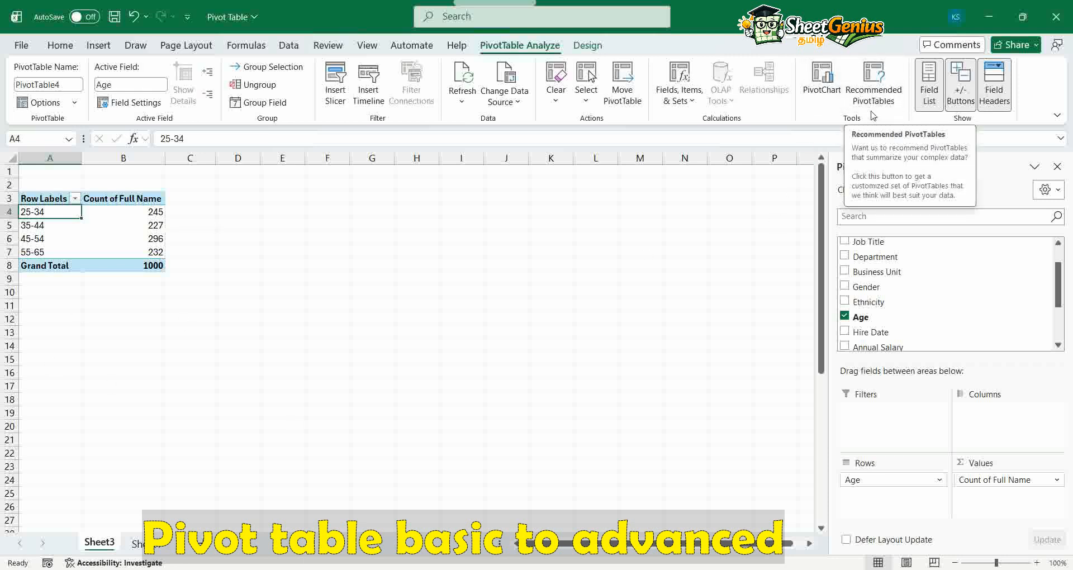
click(873, 83)
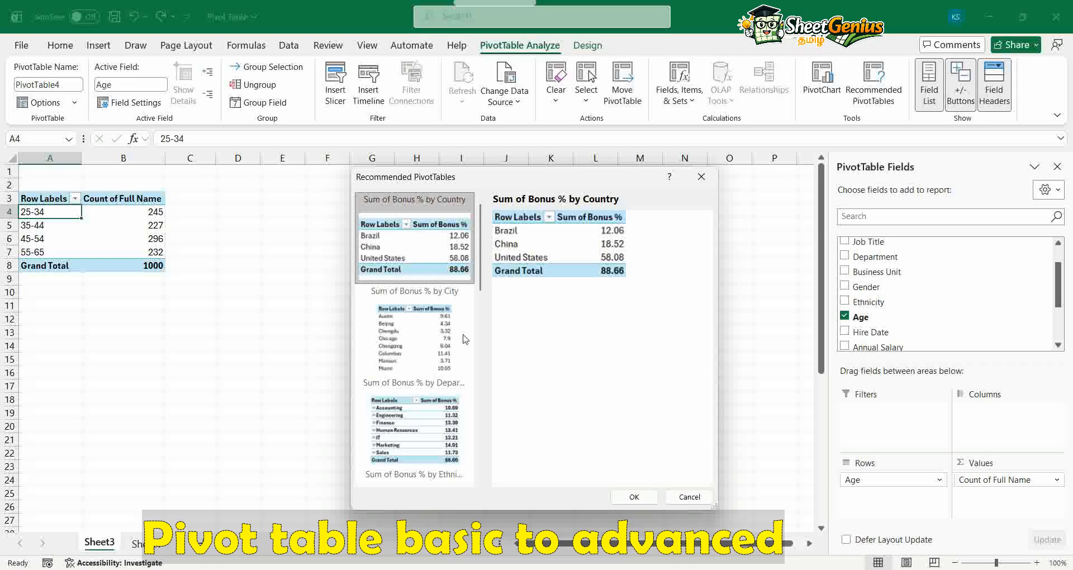
click(424, 327)
click(437, 251)
click(429, 360)
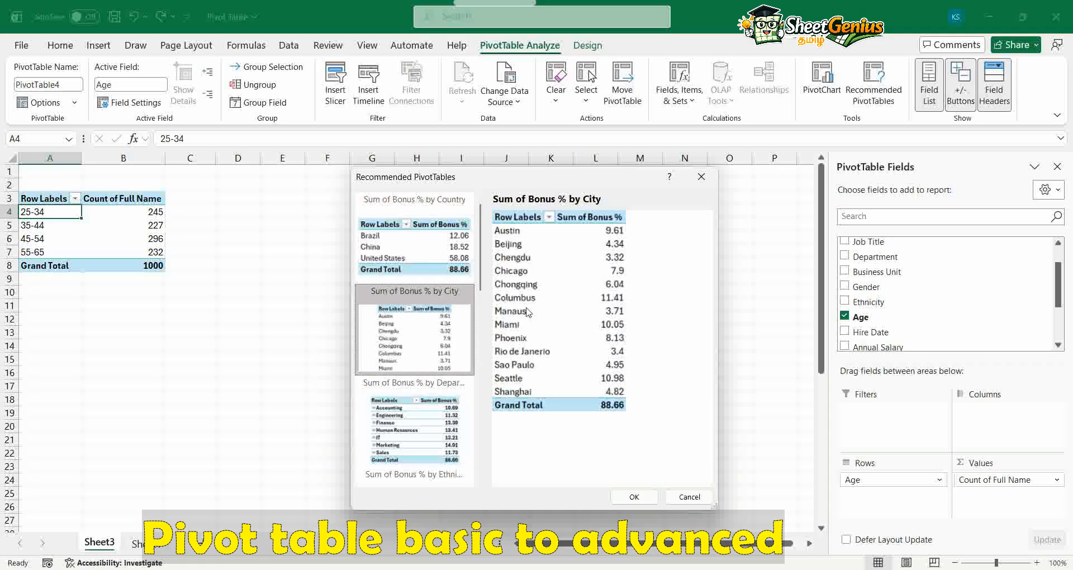
click(431, 424)
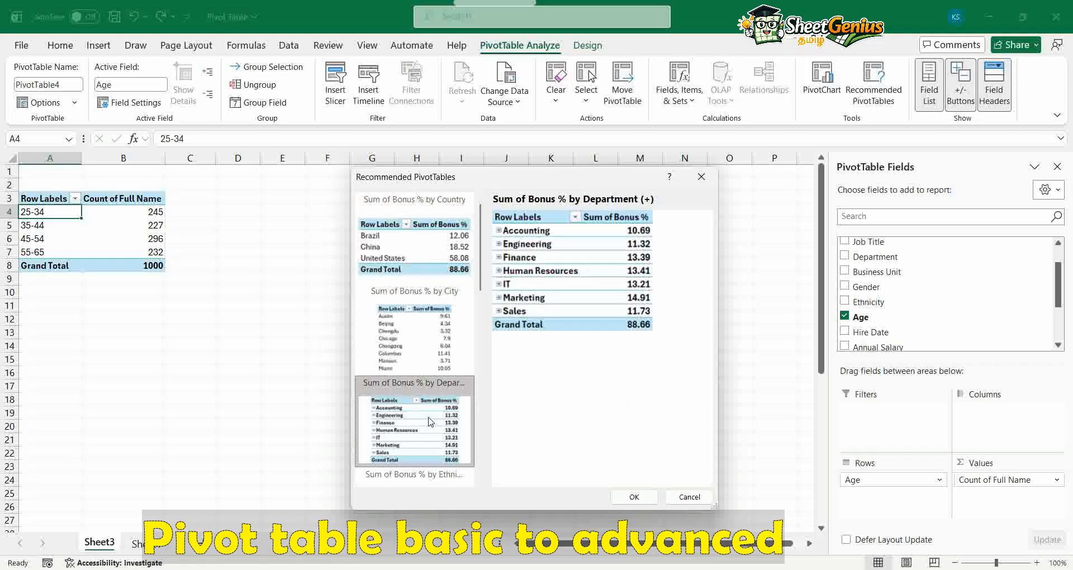
scroll(430, 422, down, 3)
click(423, 364)
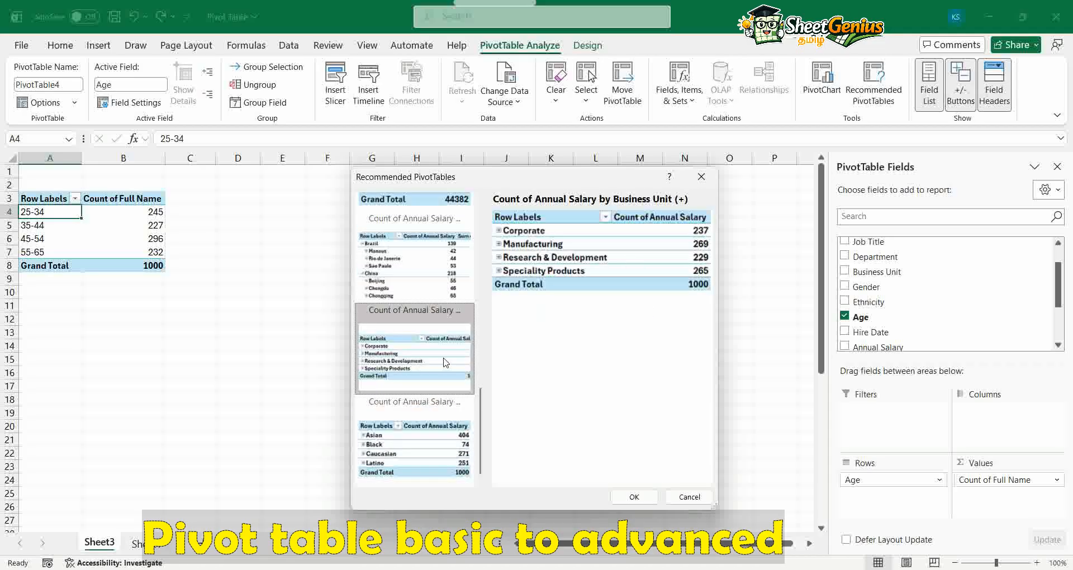
click(430, 438)
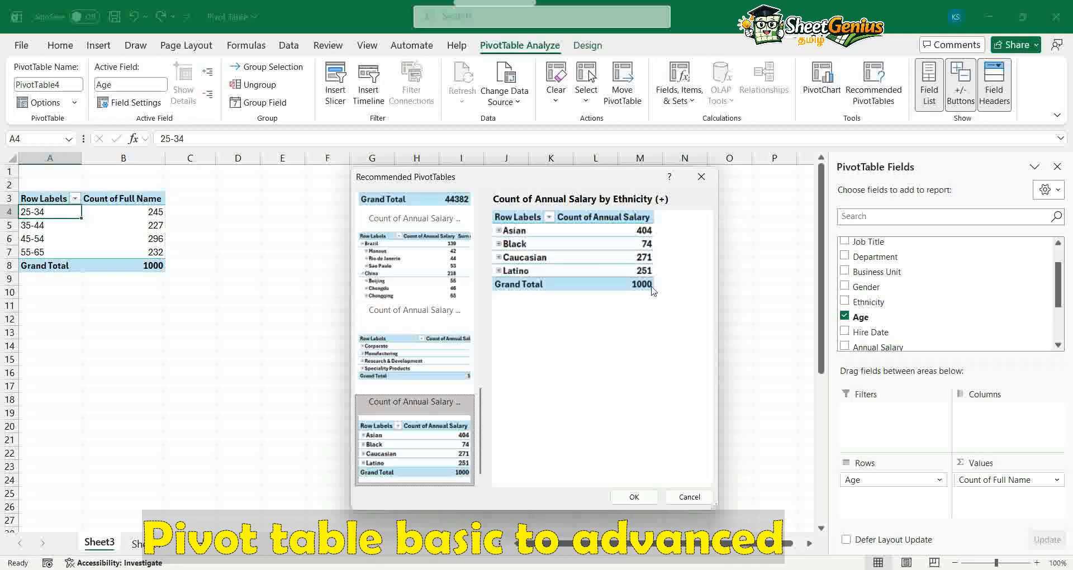
- Apply the recommended Sum of Bonus % by Country PivotTable, and undo it
scroll(385, 330, down, 10)
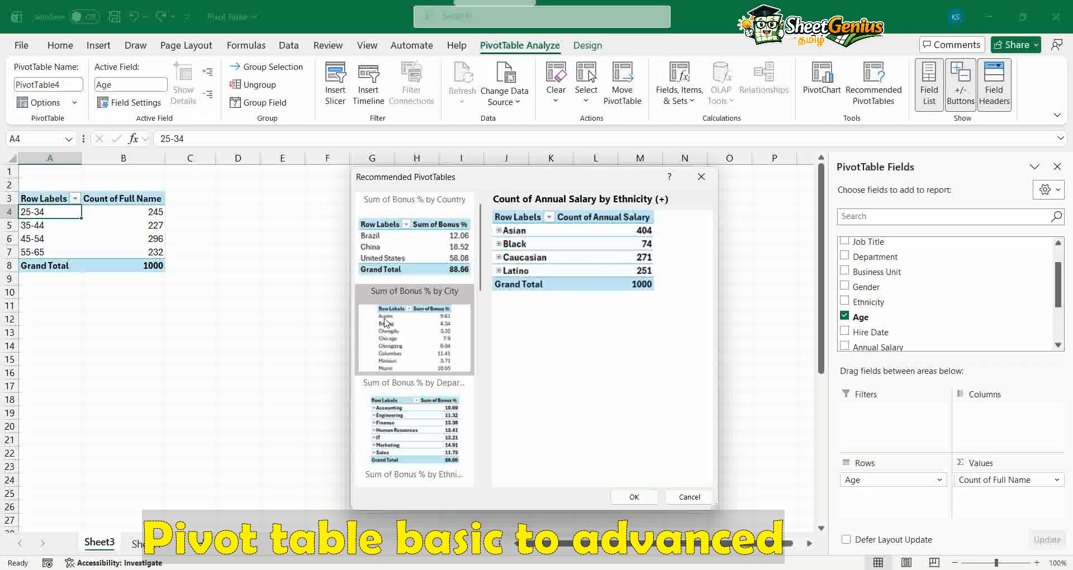
double_click(409, 263)
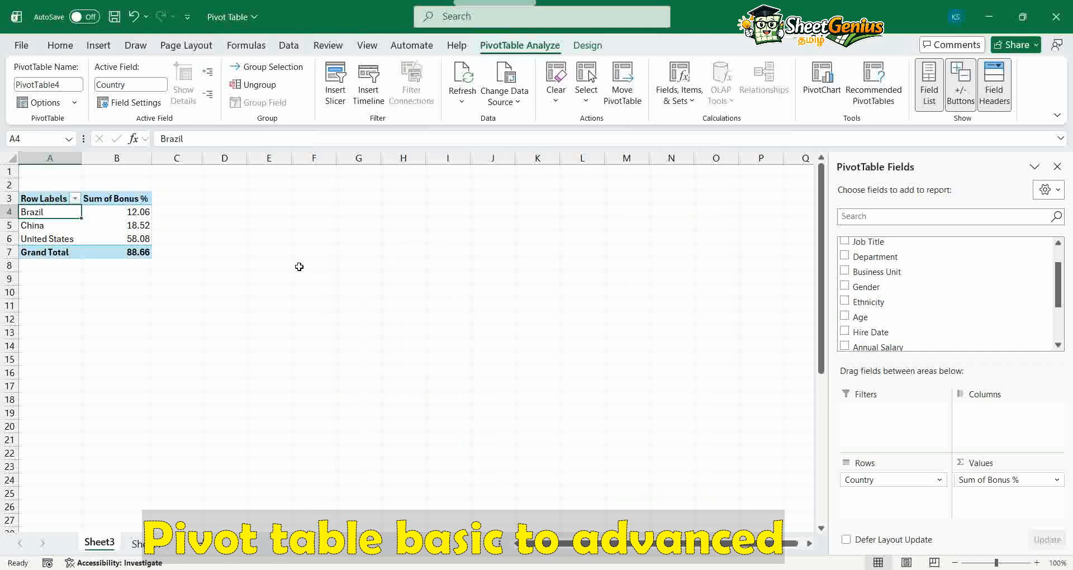
key(ctrl+z)
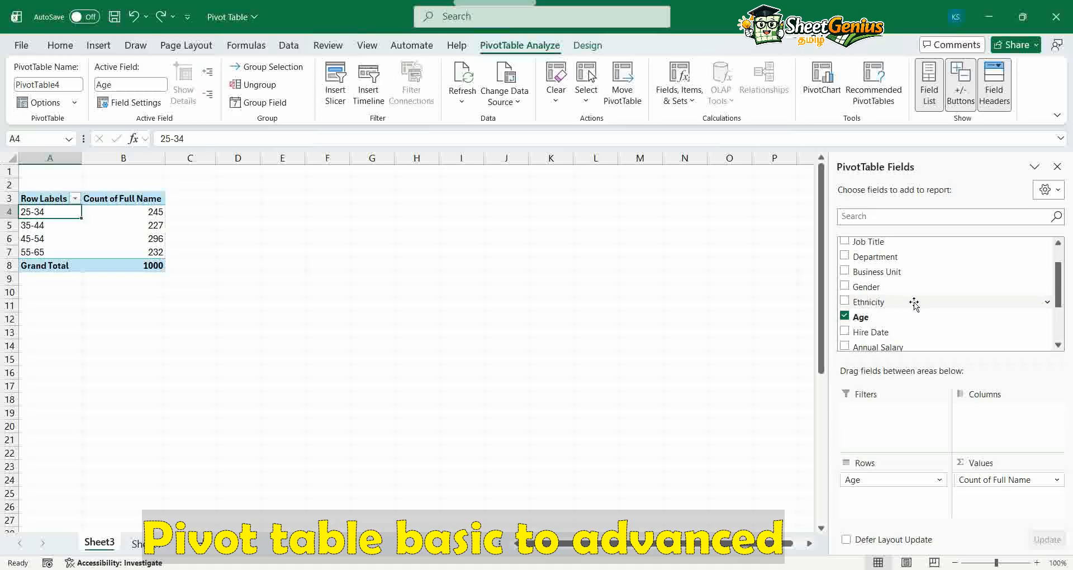
- Add the Gender field to the Columns area and select the 25-34 age row
drag(883, 287, 1003, 415)
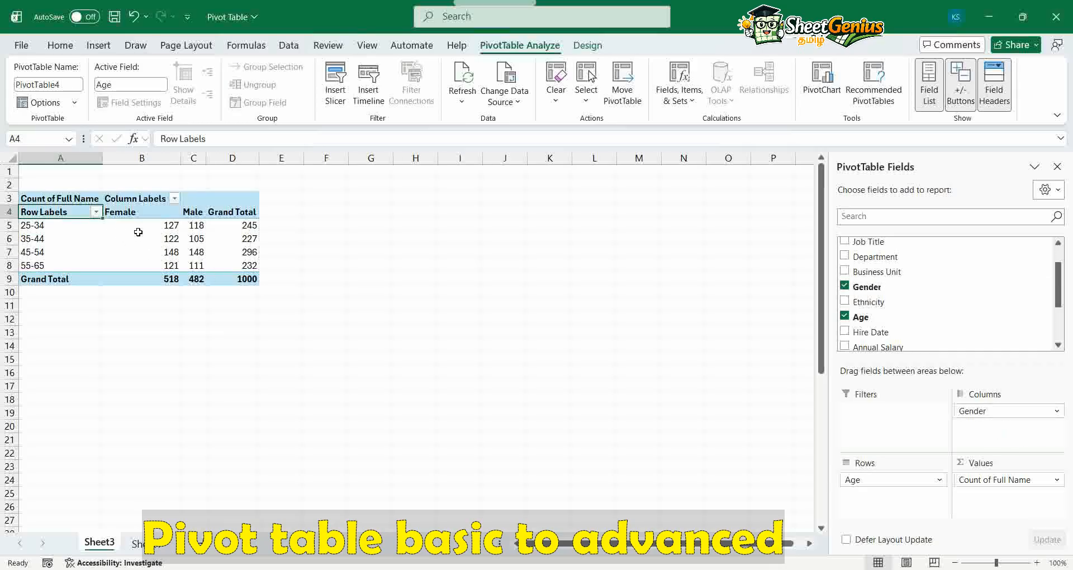
click(21, 226)
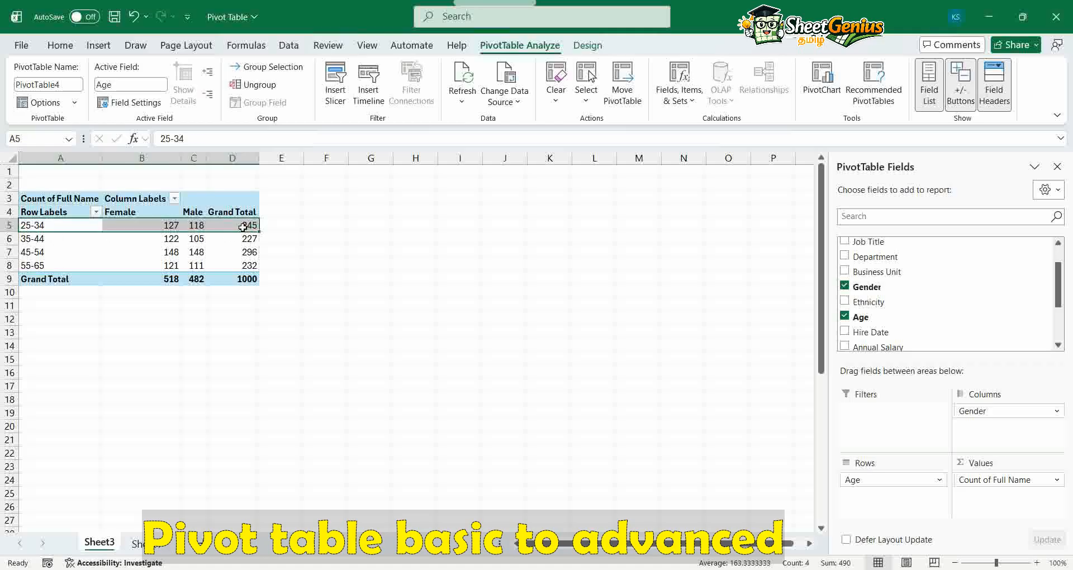
mouse_move(243, 227)
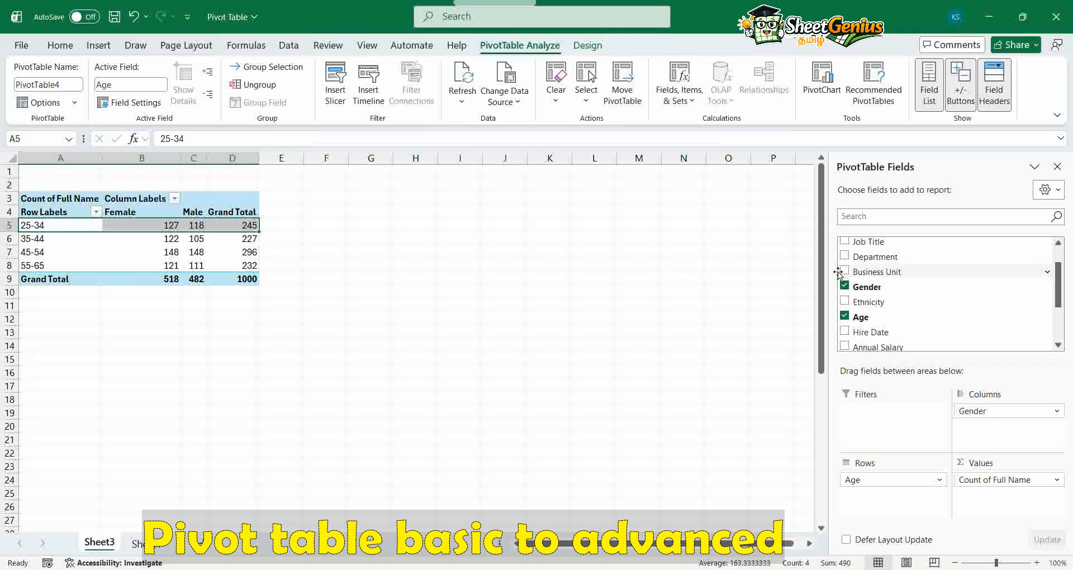
- Add the Job Title field above Age in the Rows area and look over the nested job title and age rows
scroll(876, 280, up, 2)
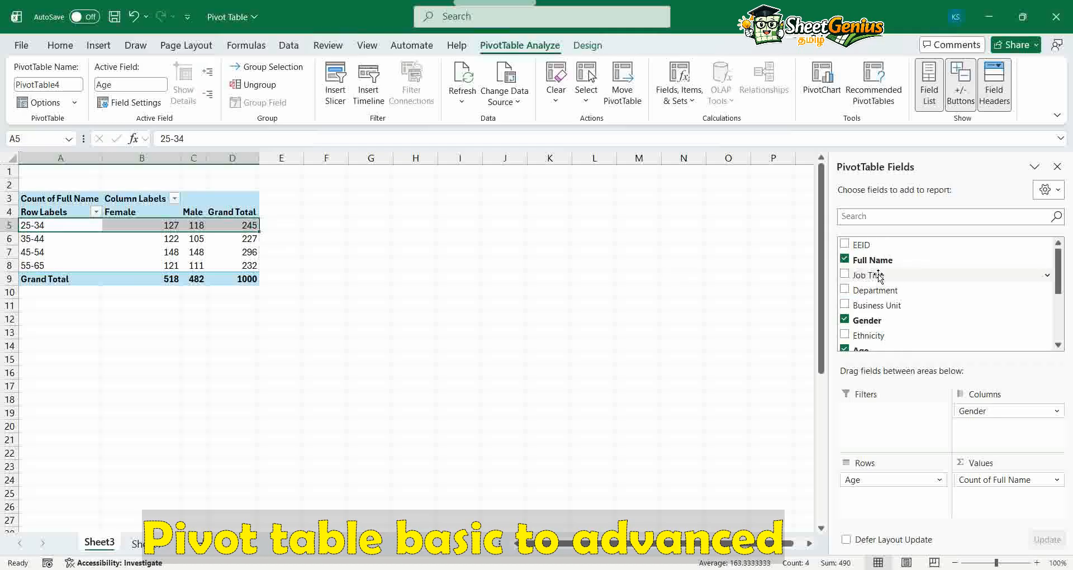
drag(879, 275, 884, 474)
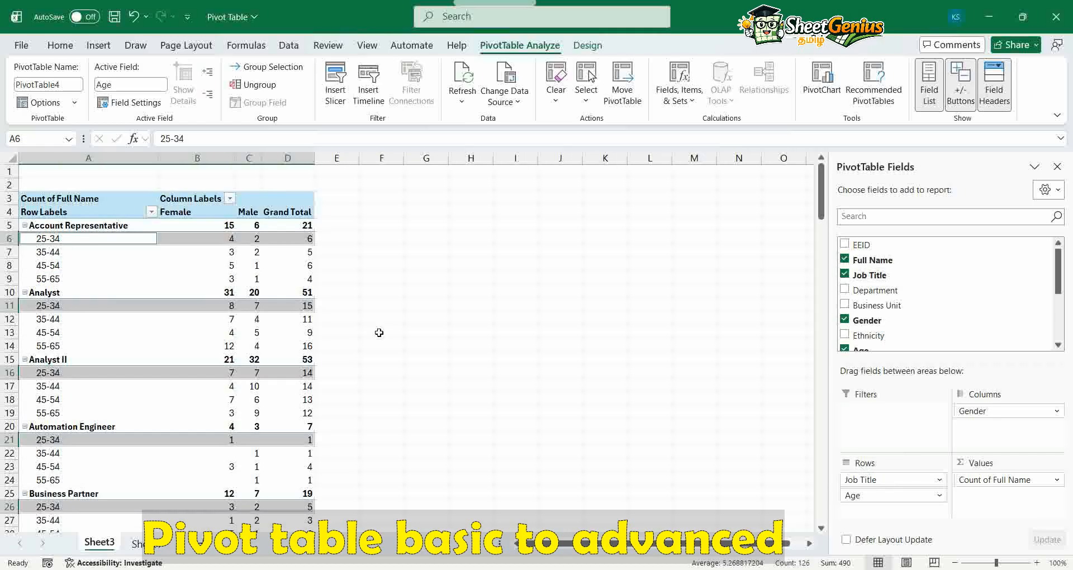
click(253, 345)
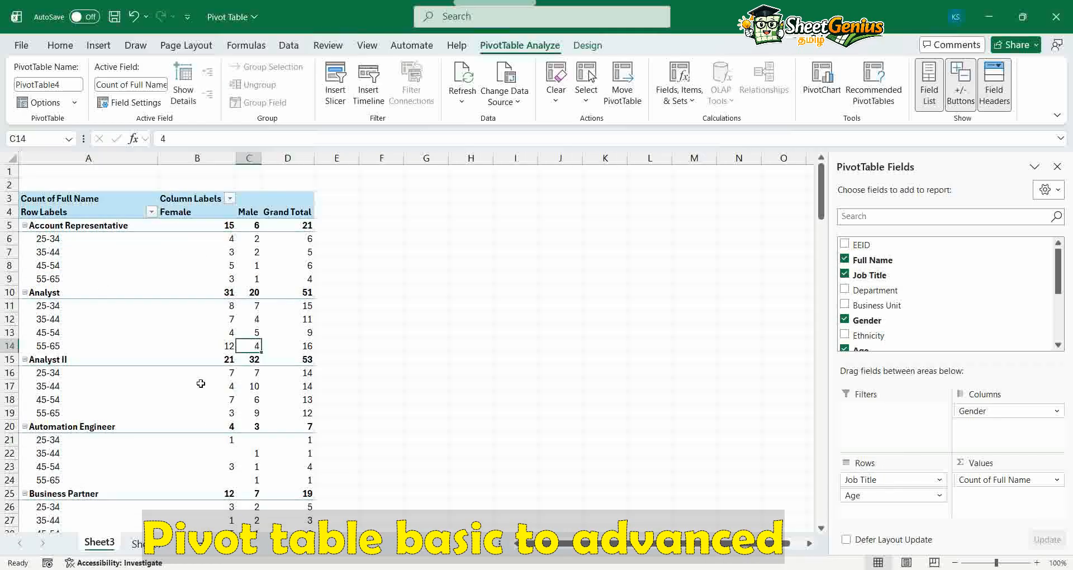
click(100, 311)
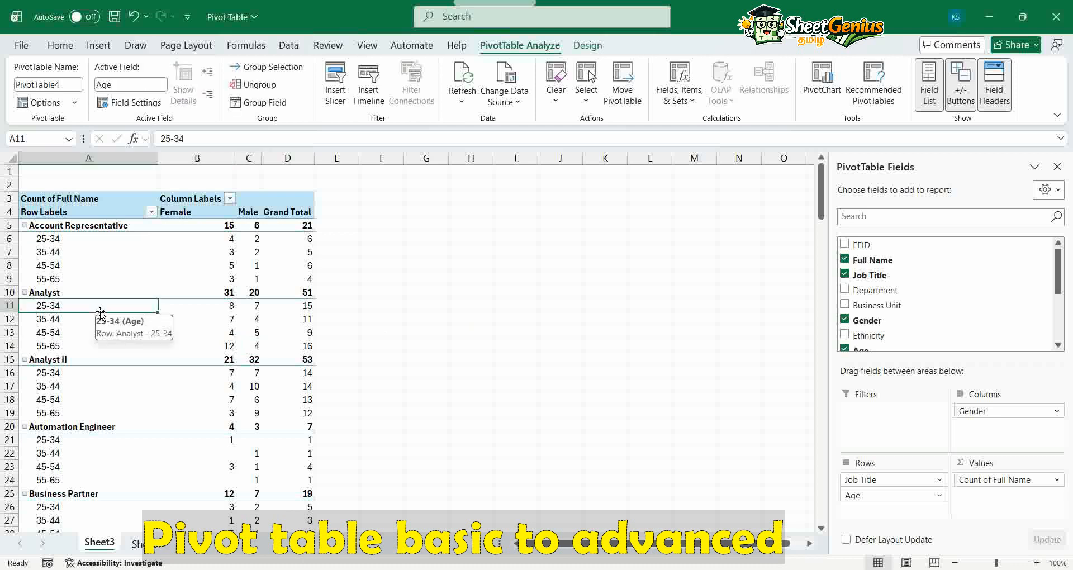
click(62, 227)
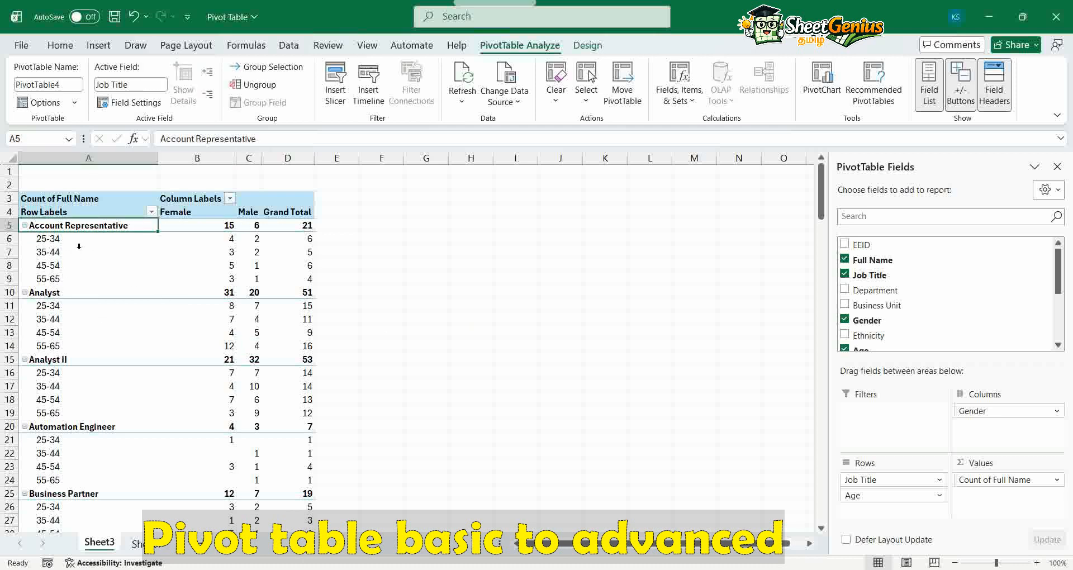
click(133, 426)
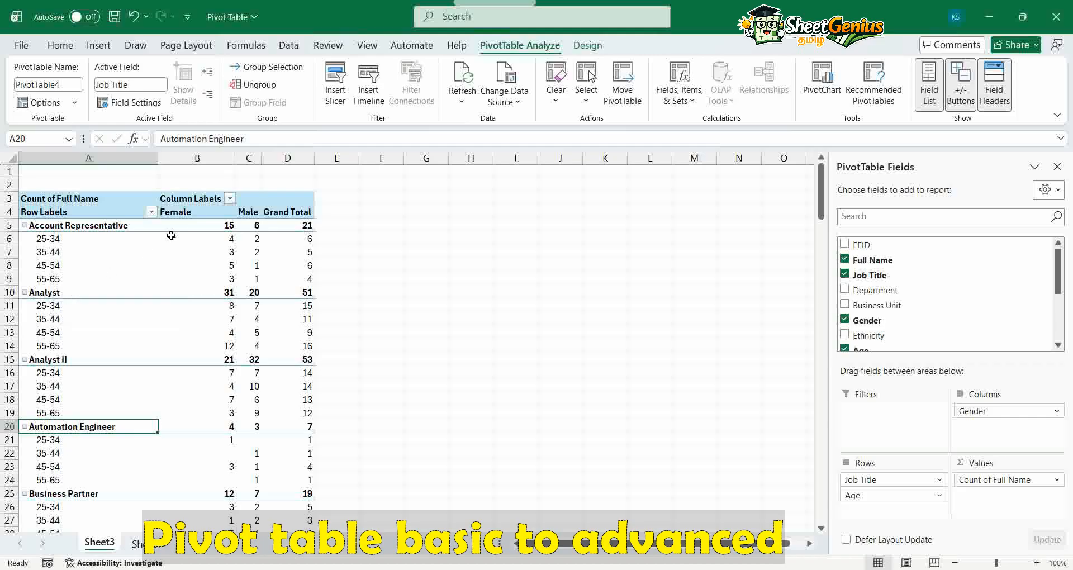
- Set the PivotTable's report layout to Compact Form and change it to Tabular Form
click(582, 54)
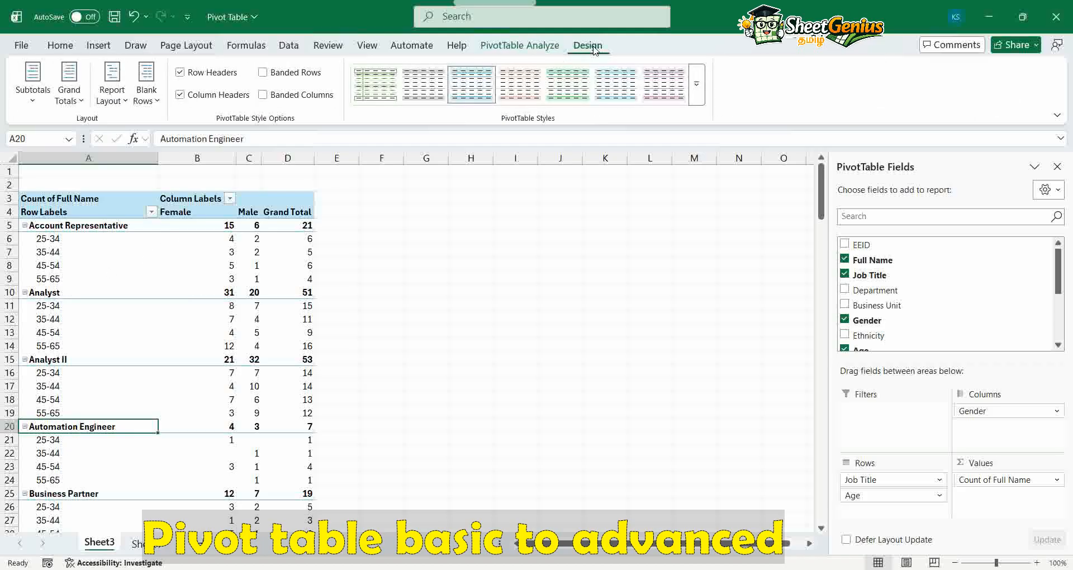
click(111, 103)
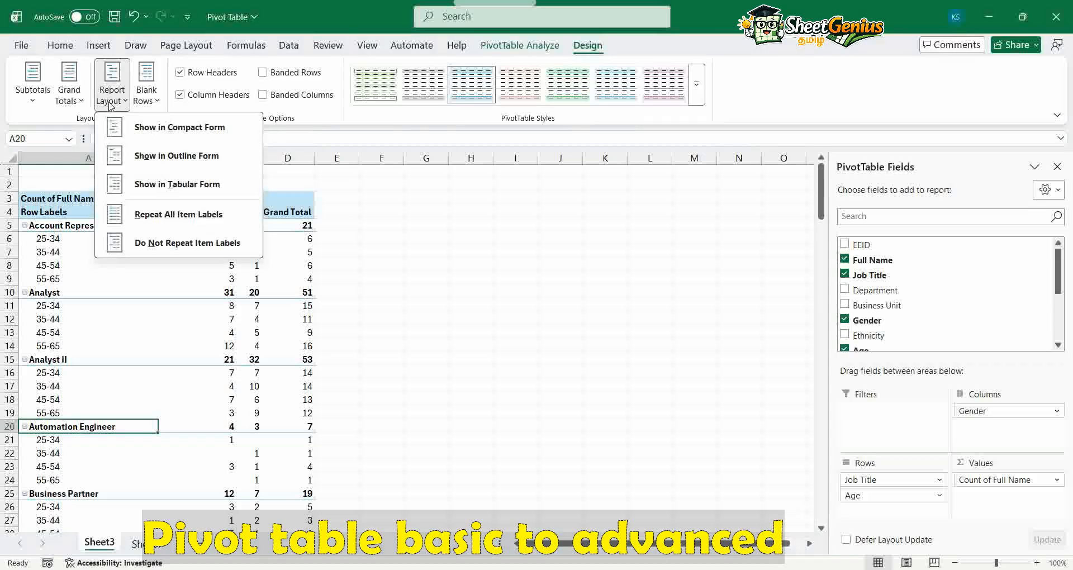
click(148, 138)
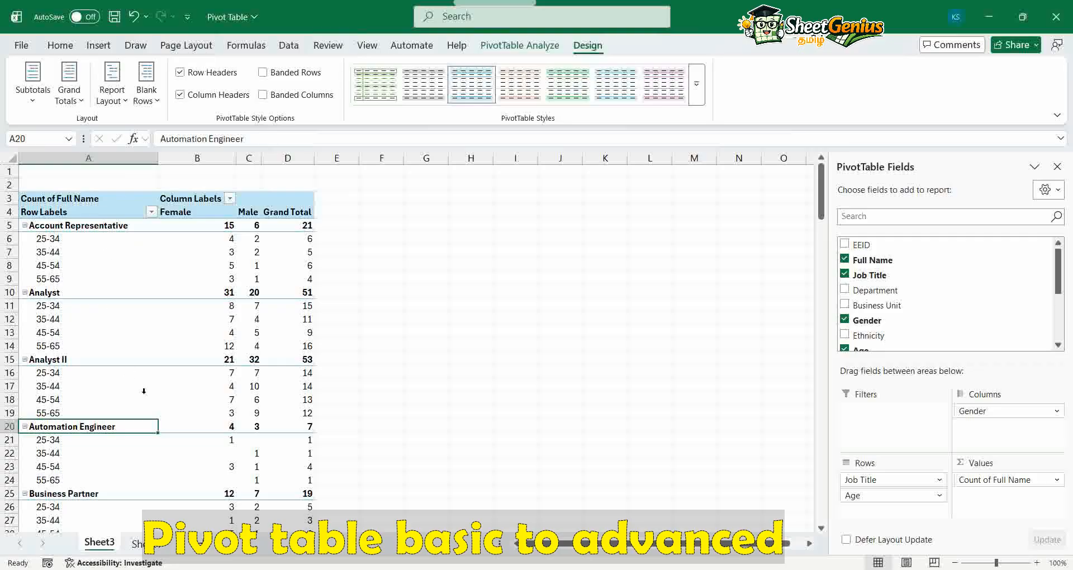
click(112, 92)
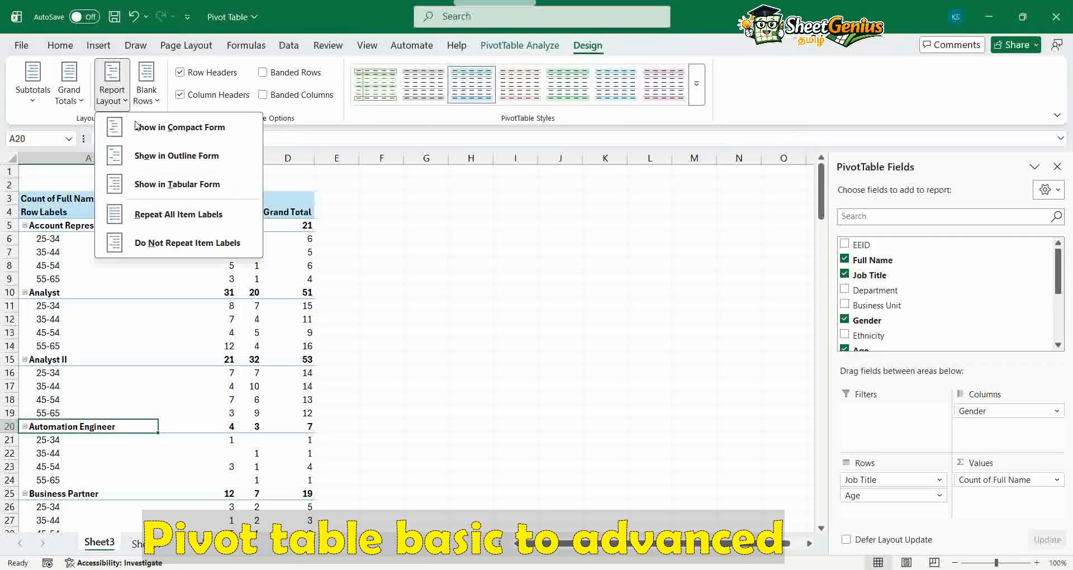
click(177, 185)
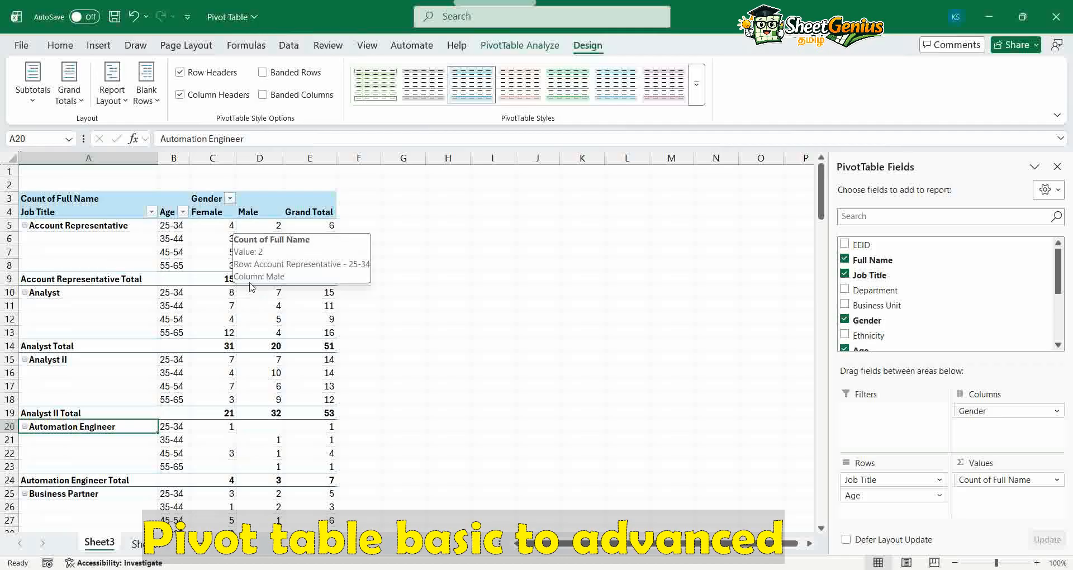
- Show the PivotTable in Outline Form and select the age and gender counts under Account Representative
click(112, 92)
click(143, 155)
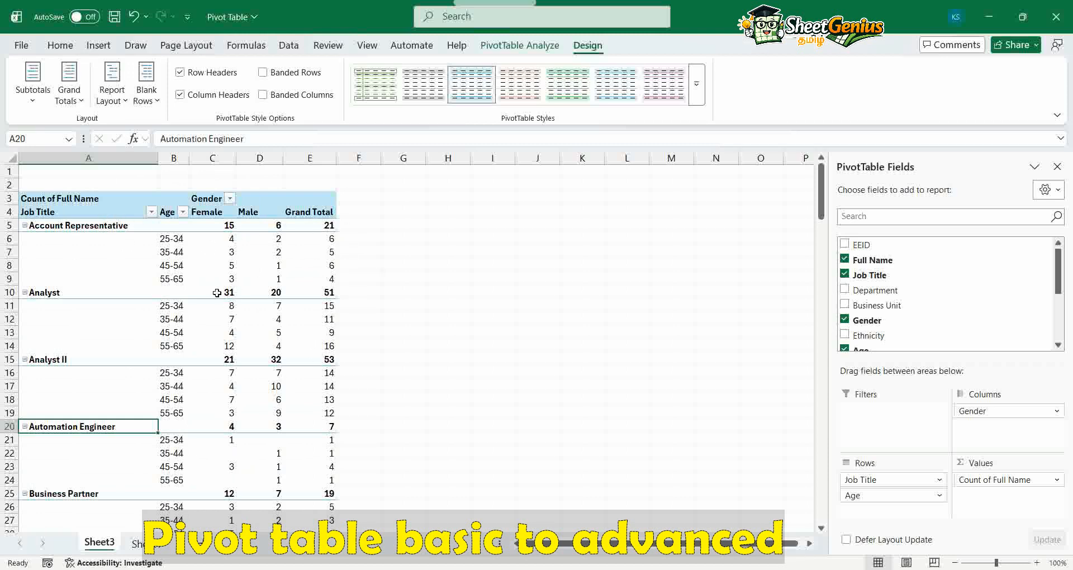
click(172, 239)
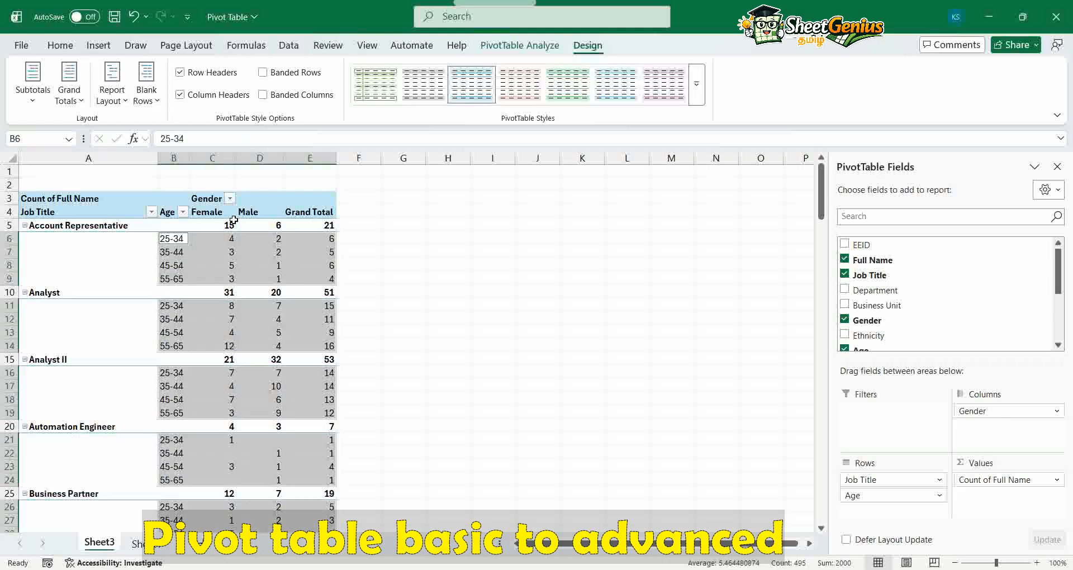
click(175, 252)
drag(171, 244, 274, 264)
drag(172, 239, 330, 281)
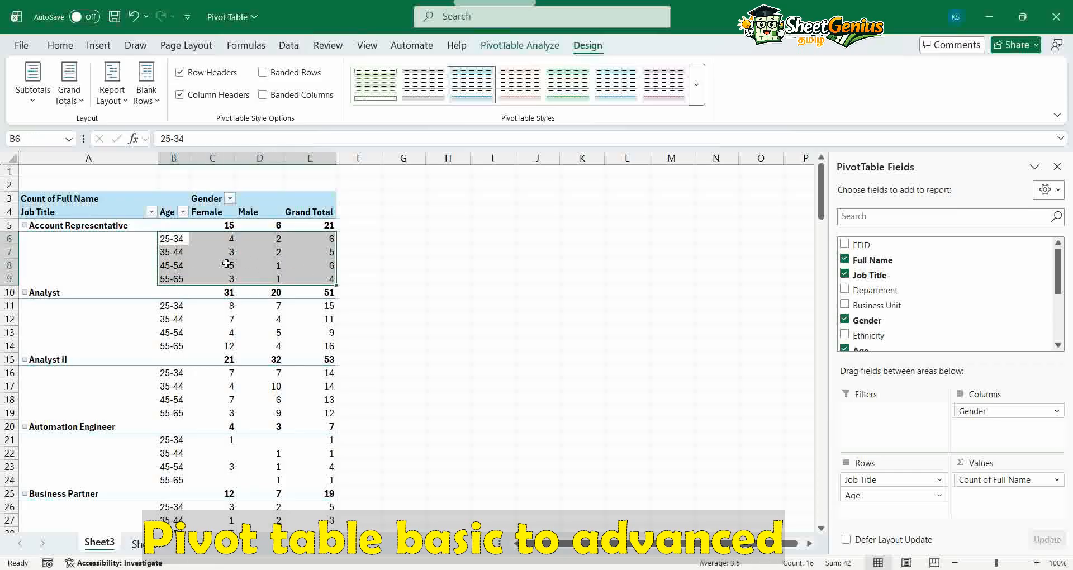
- Switch the PivotTable's report layout from Outline Form back to Tabular Form
click(111, 95)
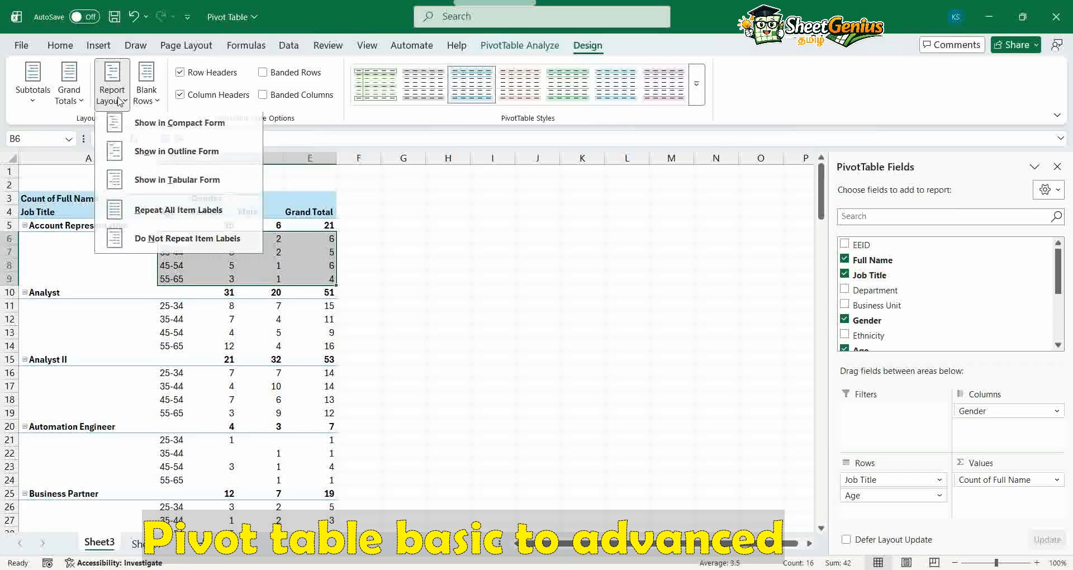
click(149, 190)
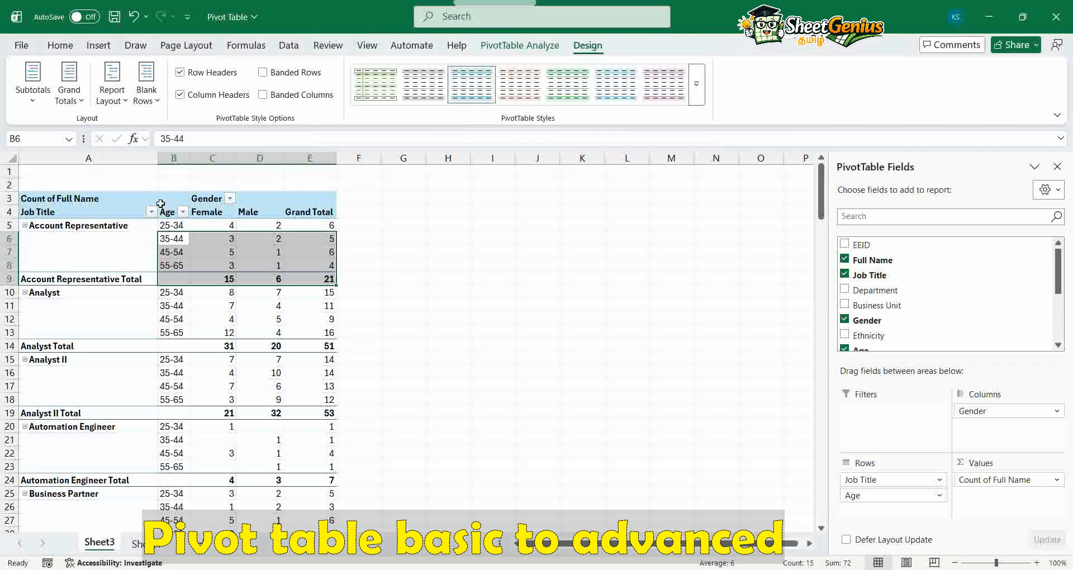
click(221, 317)
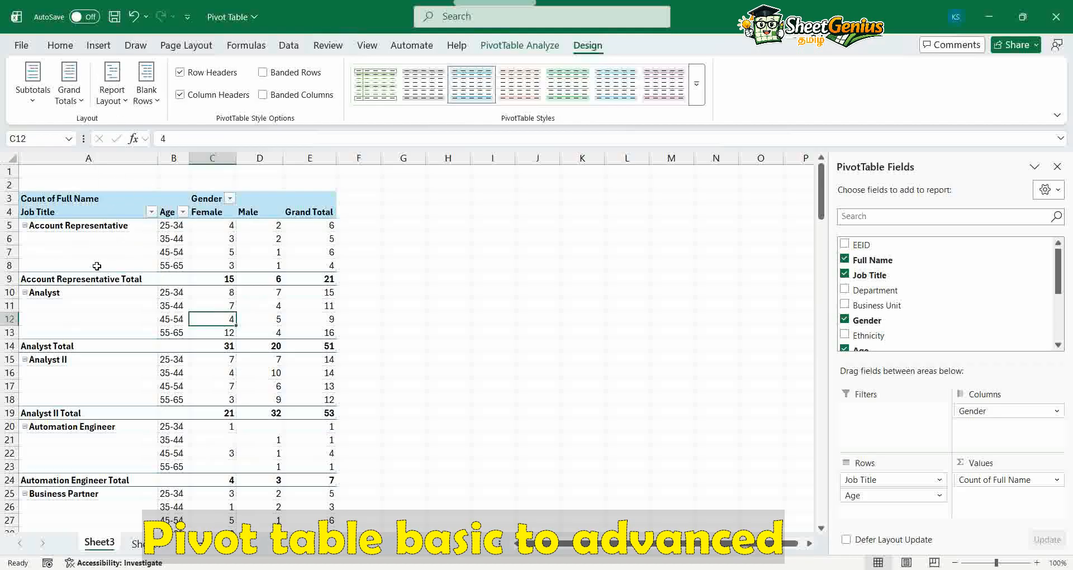
- Repeat all item labels in the Job Title column and review the filled label cells, starting with Account Representative
drag(100, 226, 104, 262)
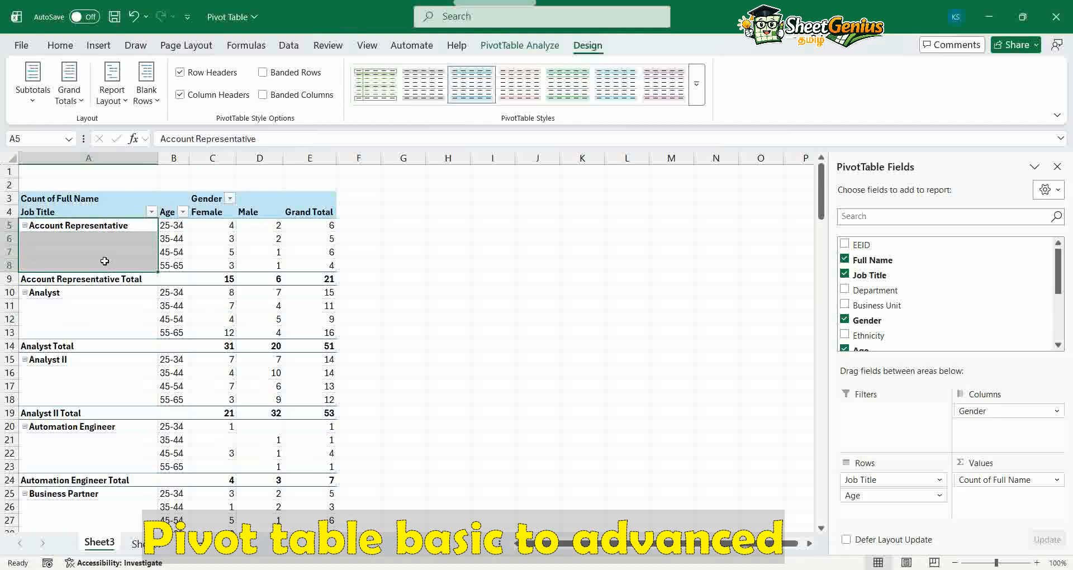
click(115, 102)
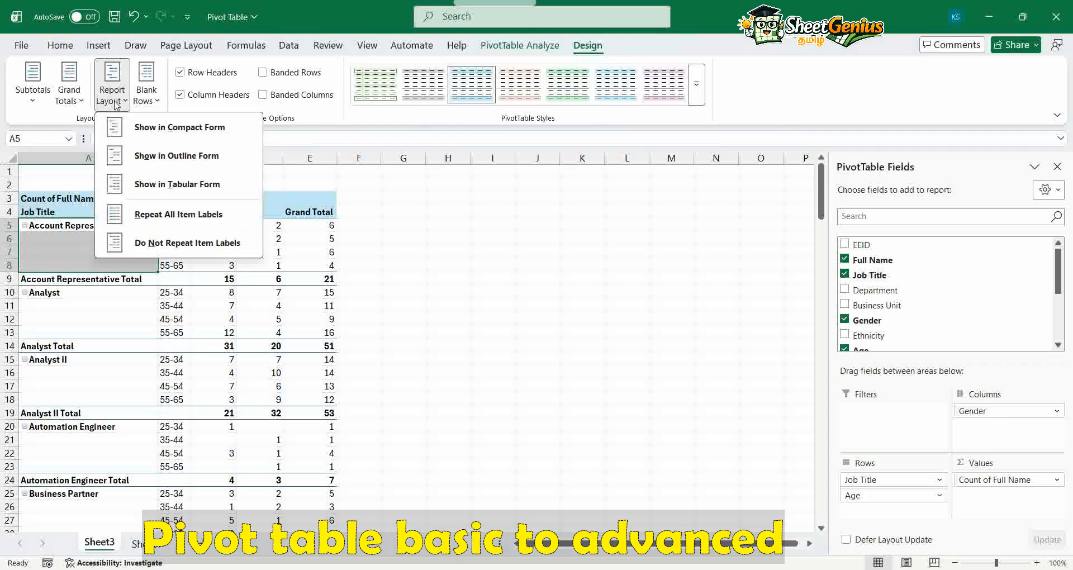
click(172, 225)
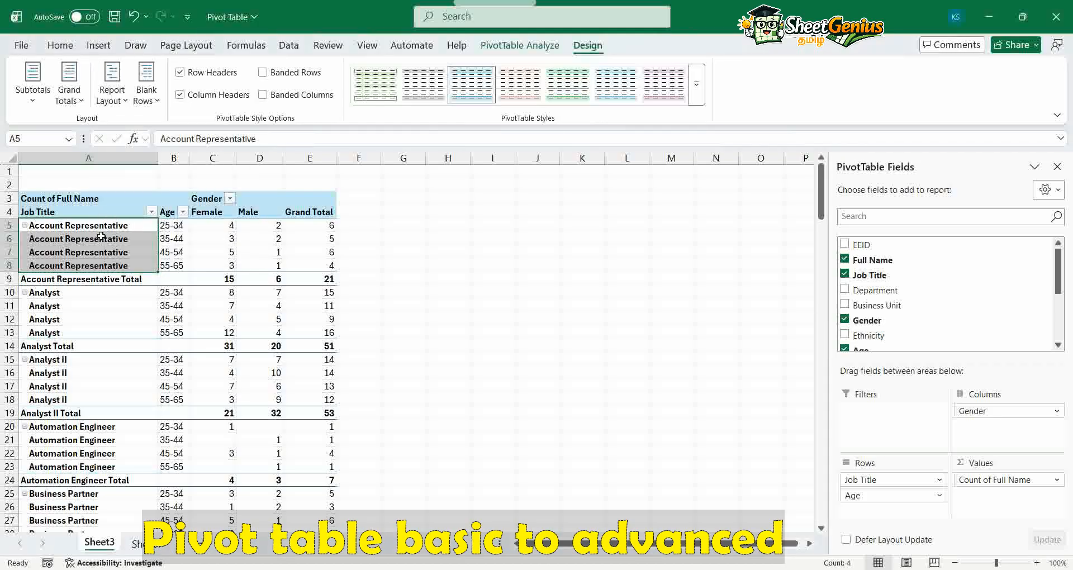
scroll(99, 442, down, 16)
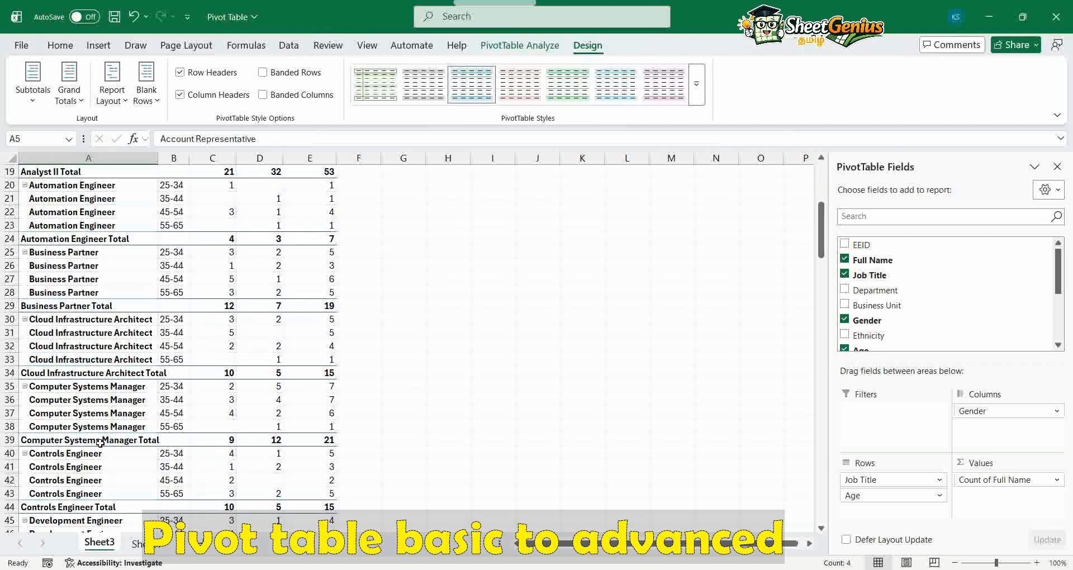
scroll(104, 443, up, 16)
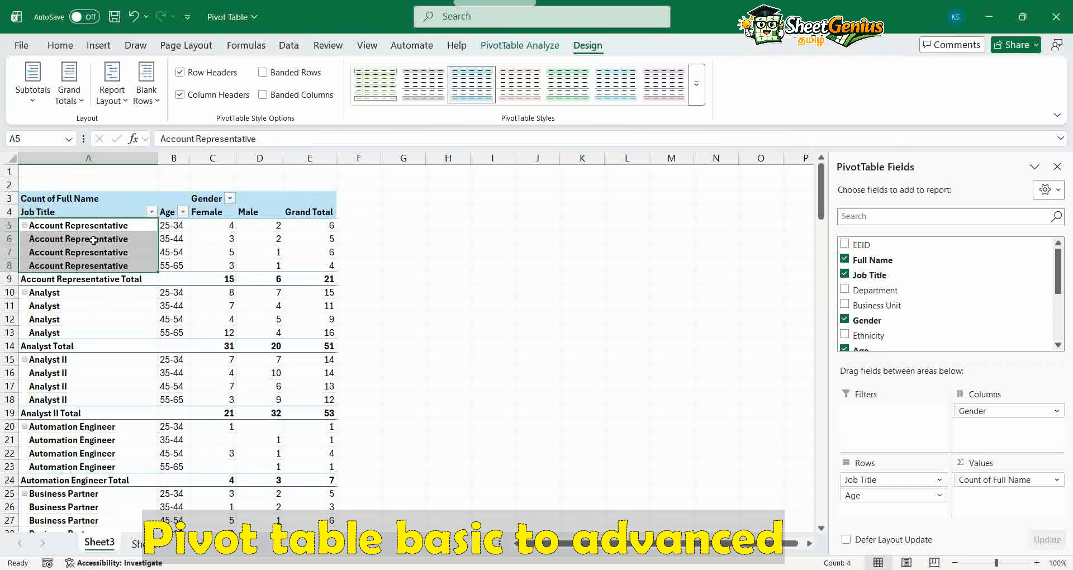
drag(95, 226, 101, 263)
click(107, 225)
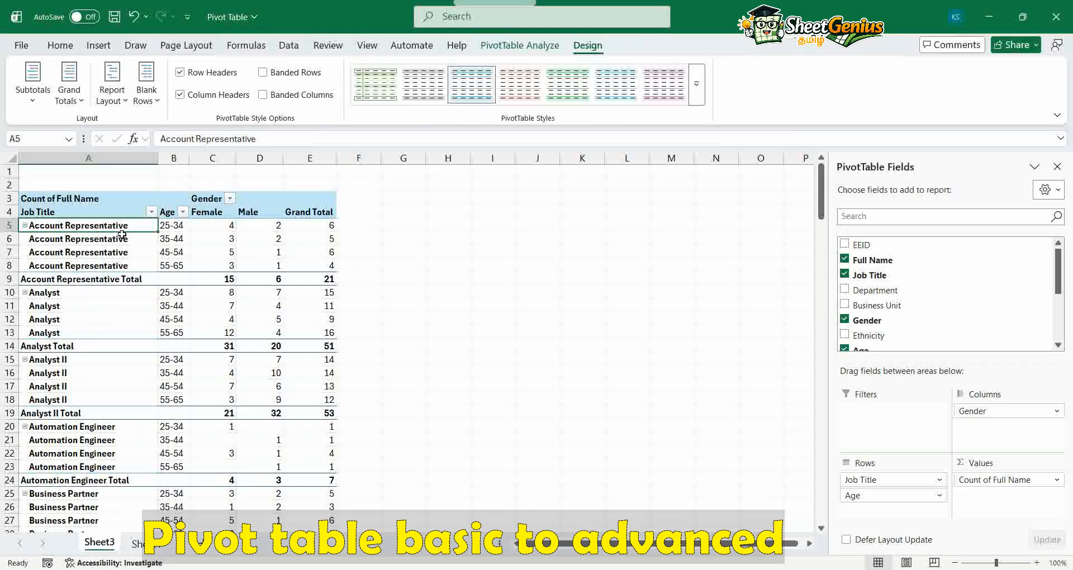
- Review the Account Representative counts and totals by gender, and set the report layout to not repeat item labels
click(172, 226)
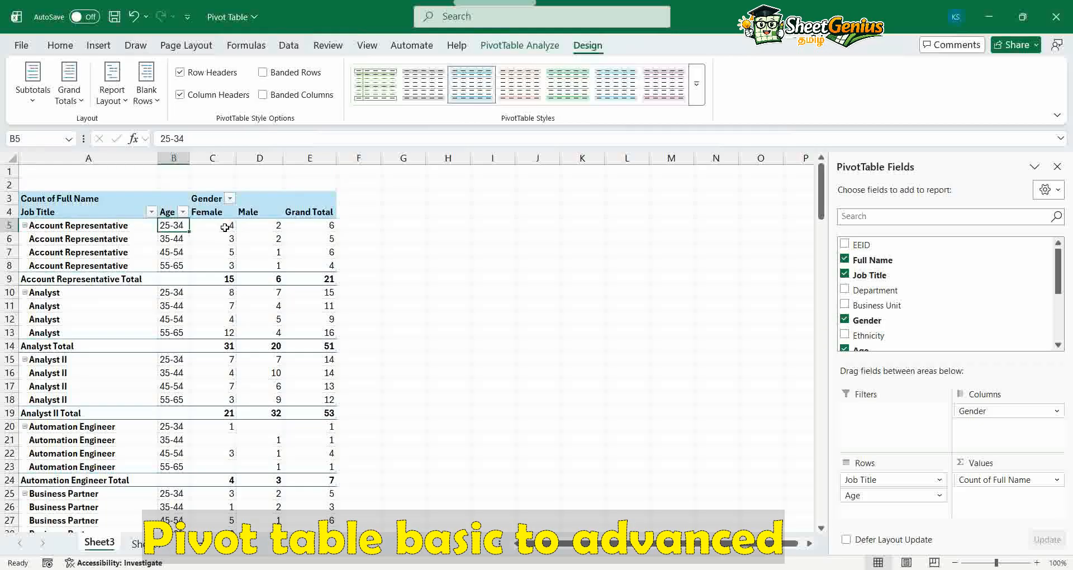
click(224, 228)
click(262, 226)
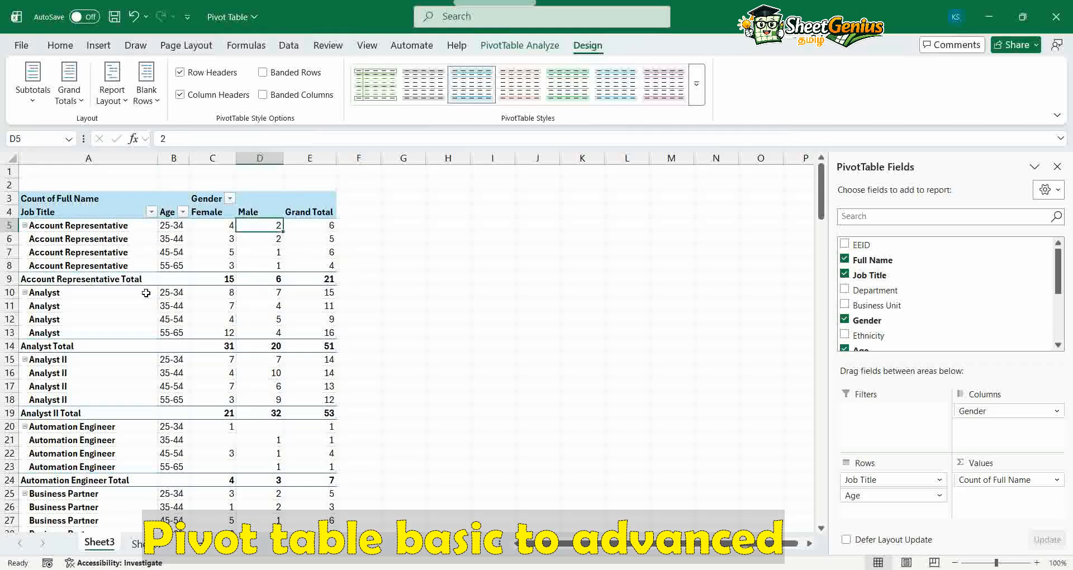
click(215, 280)
click(265, 280)
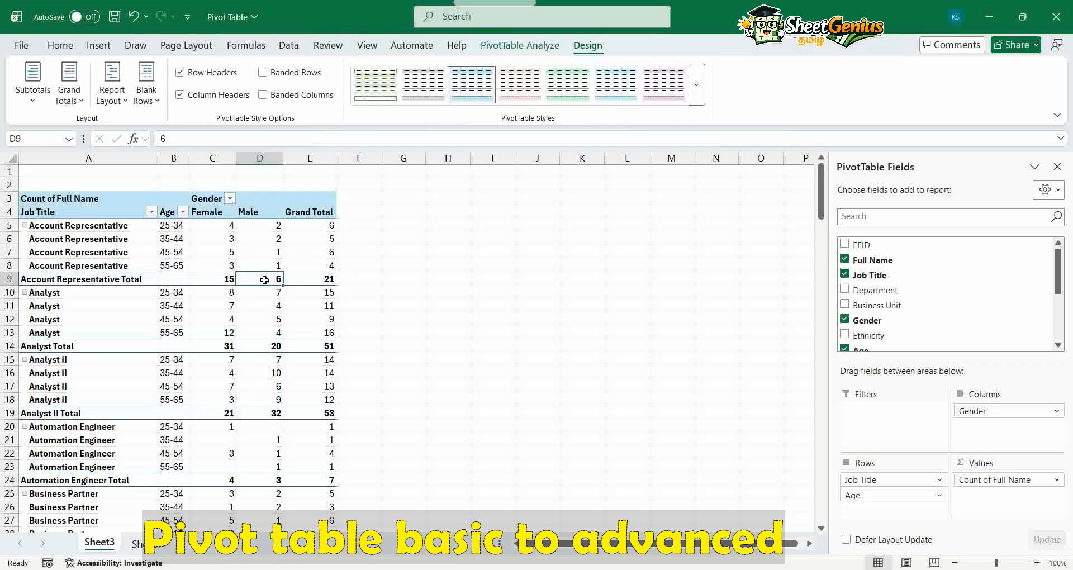
click(312, 282)
mouse_move(312, 283)
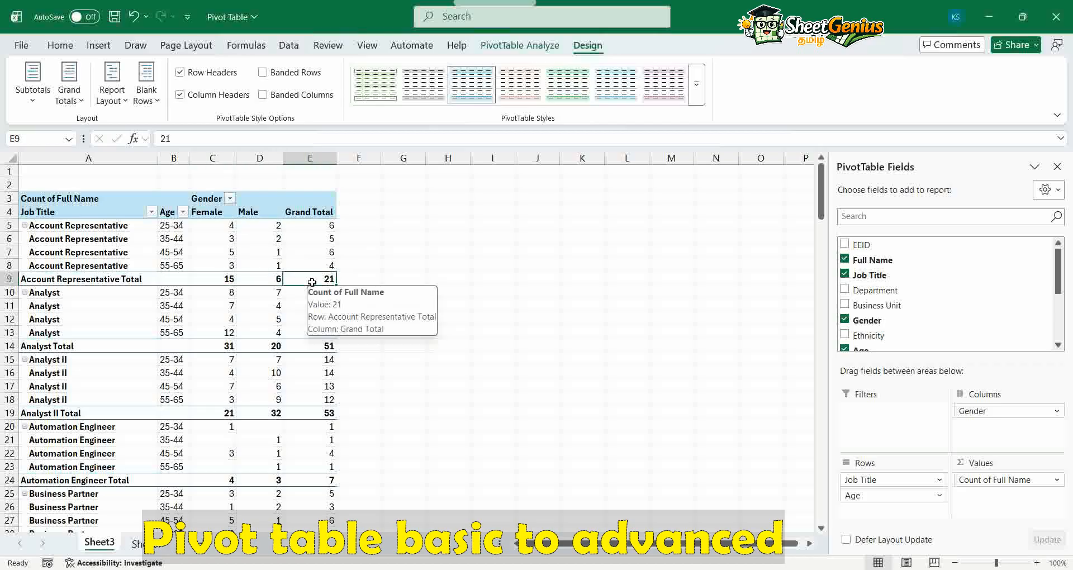
click(111, 92)
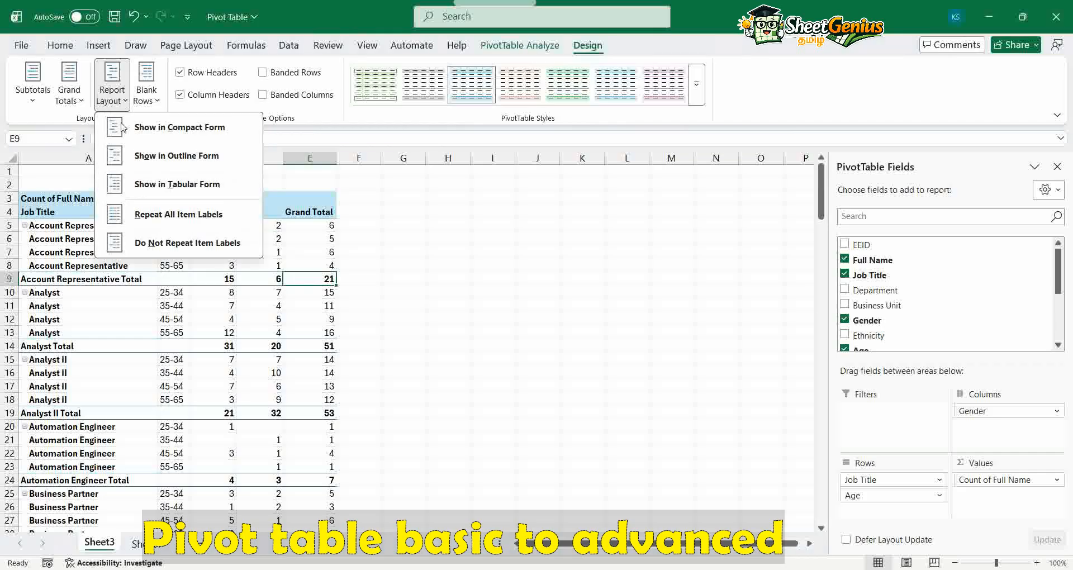
click(154, 246)
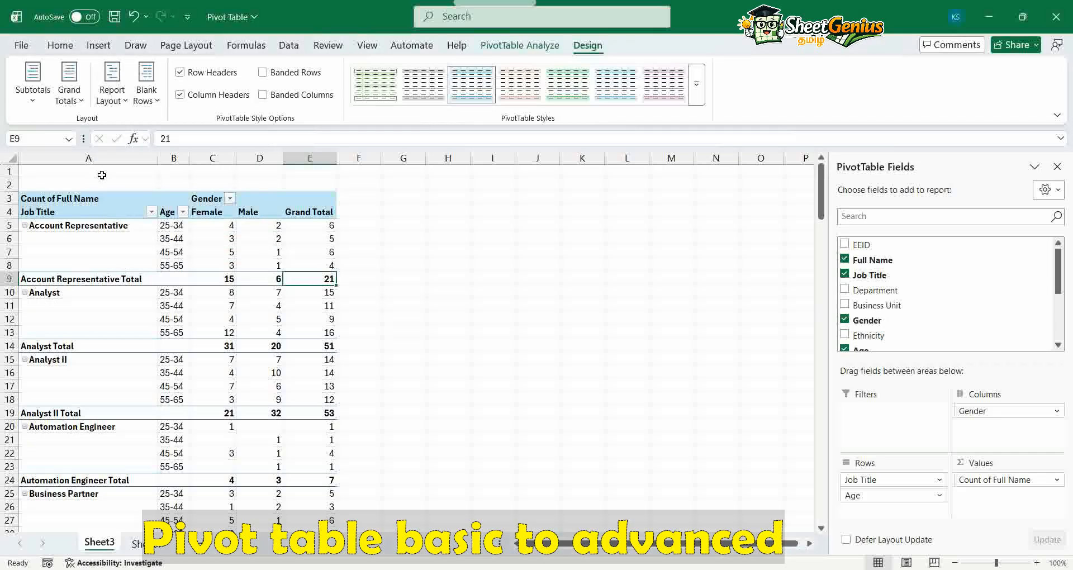
- Turn grand totals off for rows and columns and back on for both, and repeat the switch once more
click(75, 106)
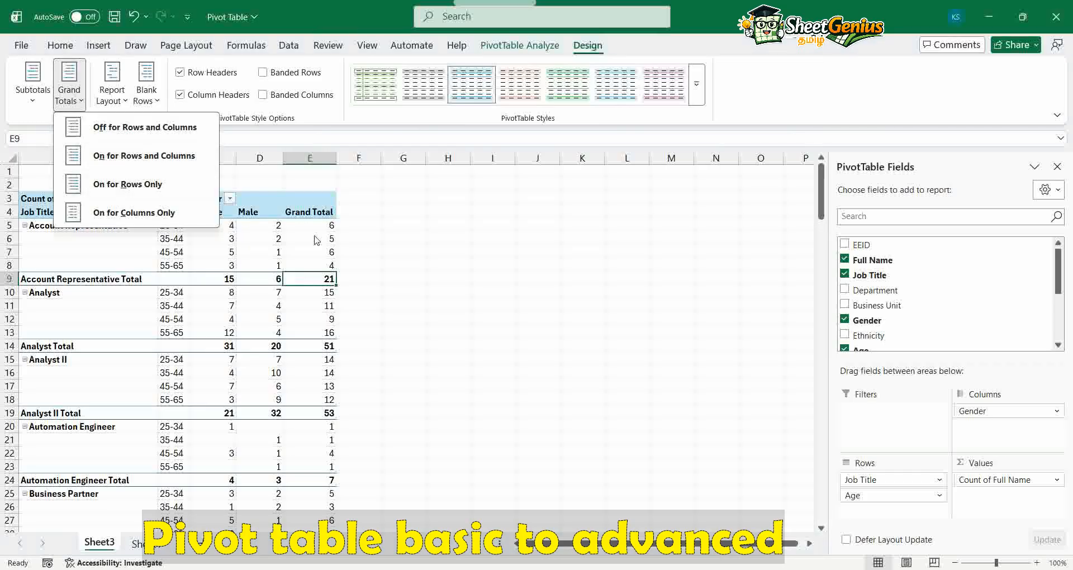
click(112, 134)
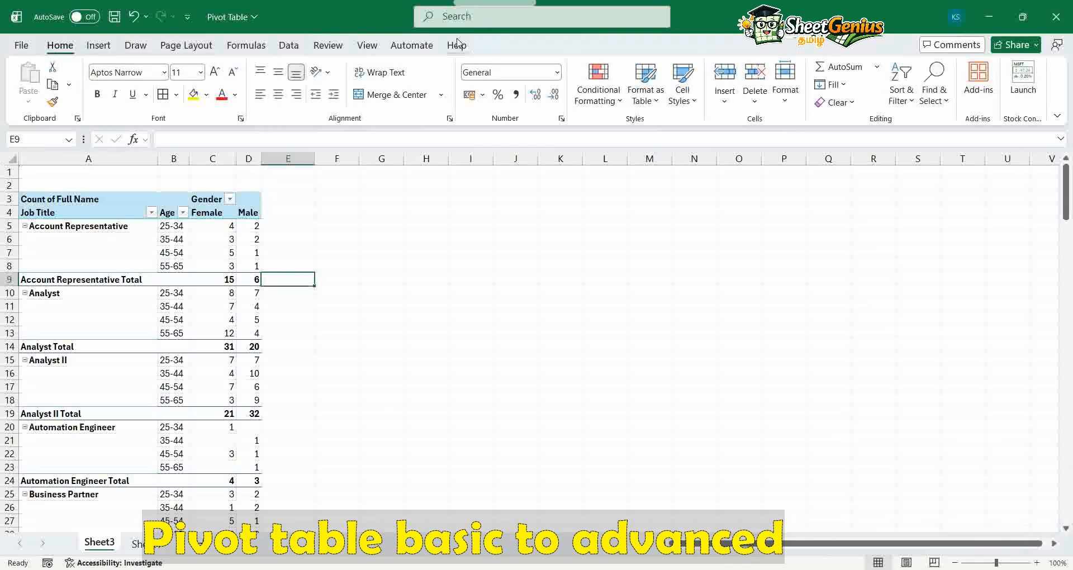
click(162, 293)
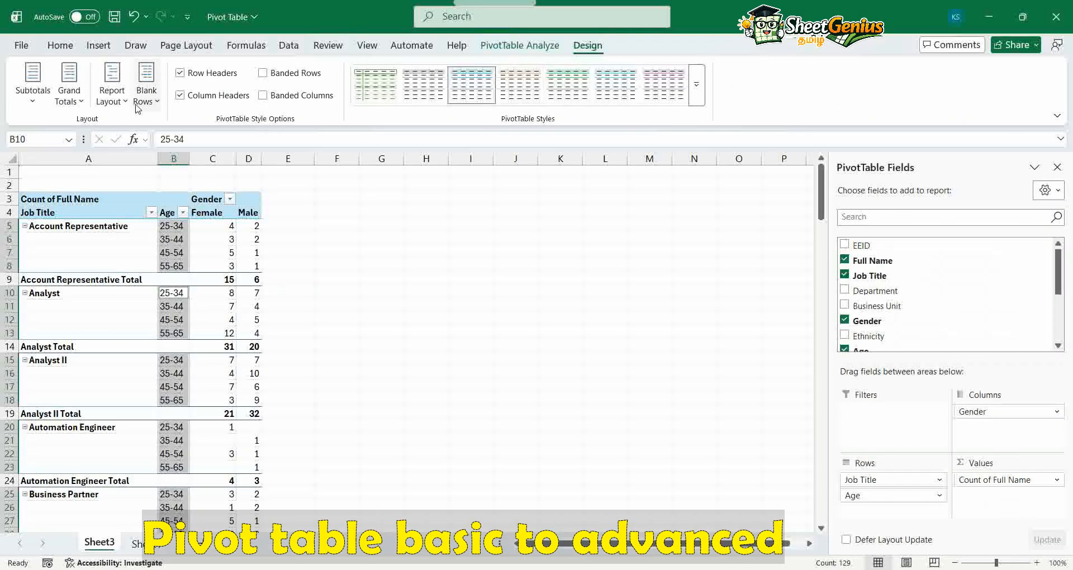
click(69, 95)
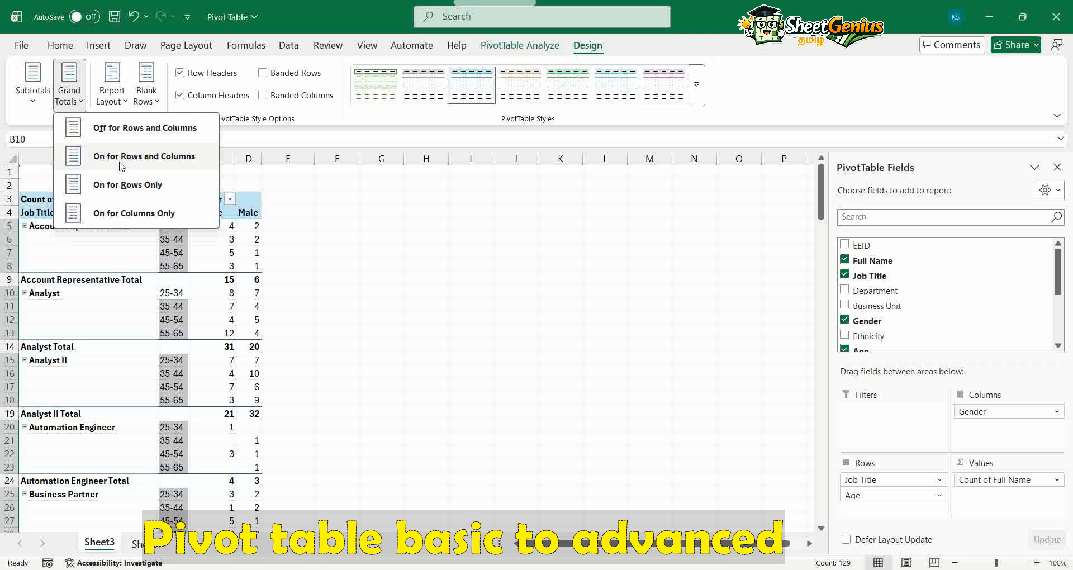
click(121, 162)
click(276, 280)
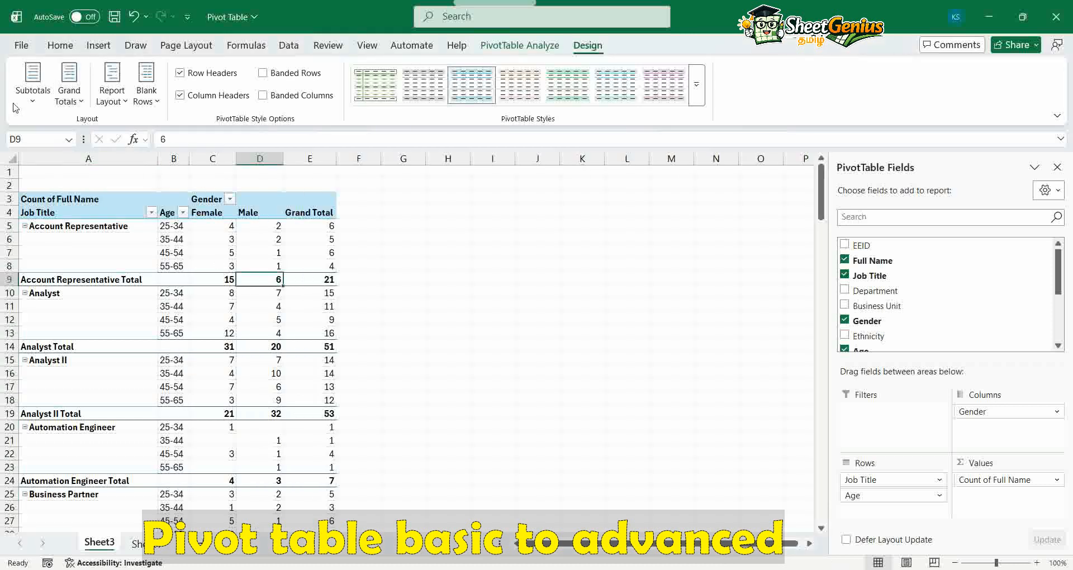
click(72, 90)
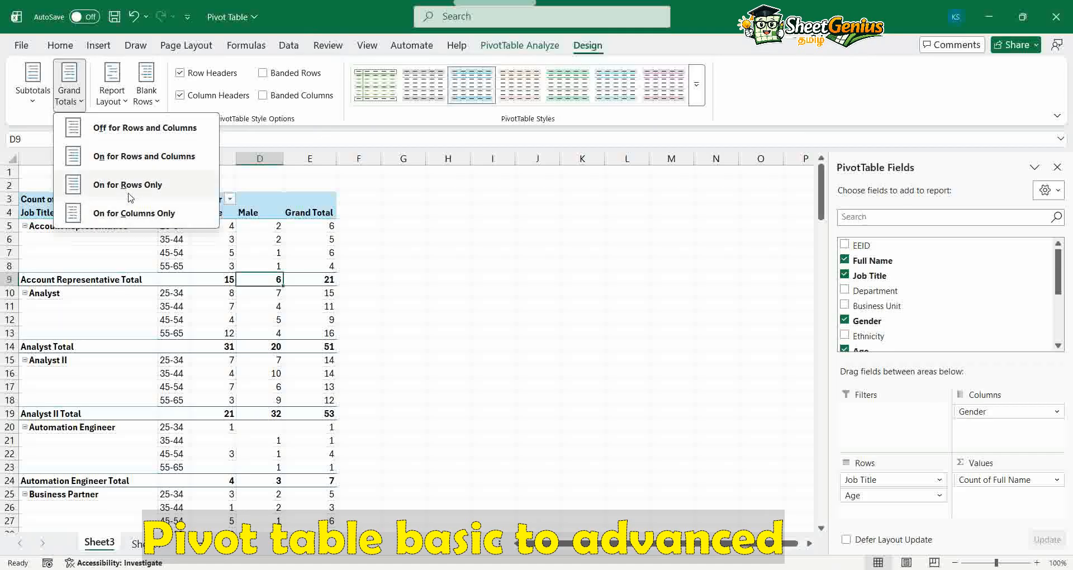
click(140, 134)
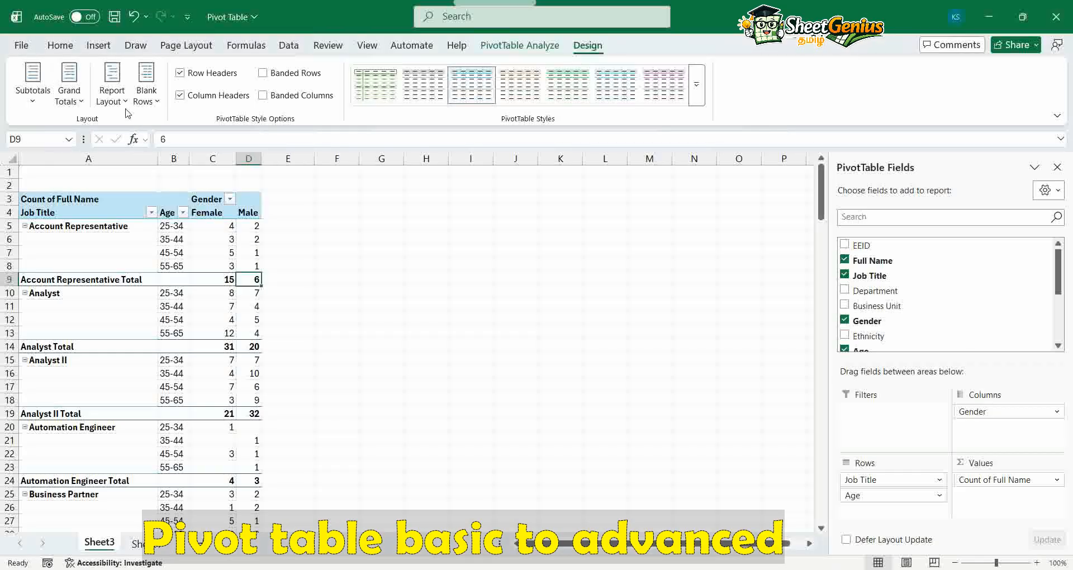
click(69, 90)
click(118, 155)
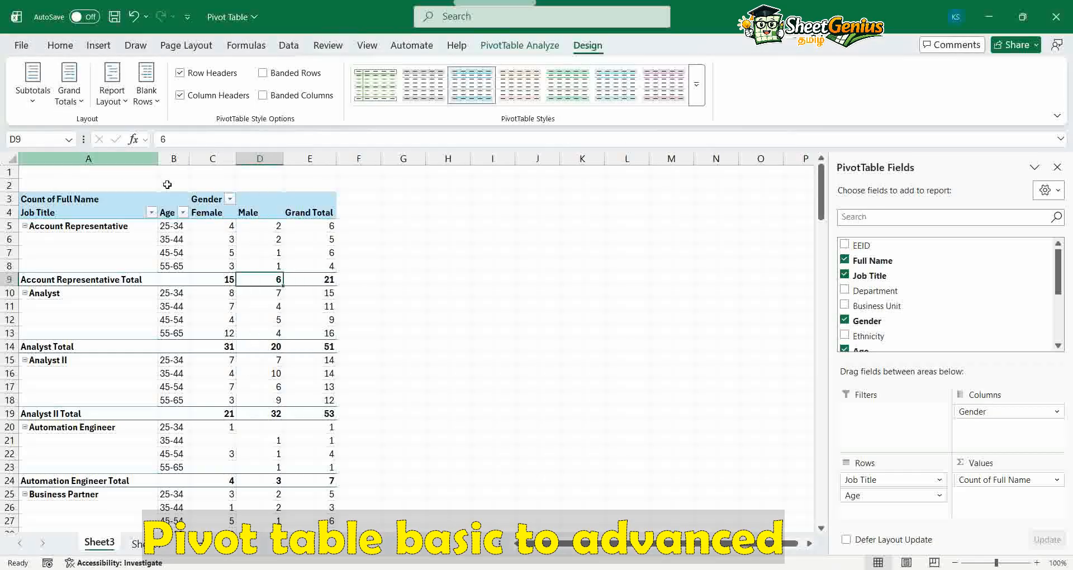
- Hide the PivotTable's subtotals and show all of them again at the bottom of each group
click(32, 84)
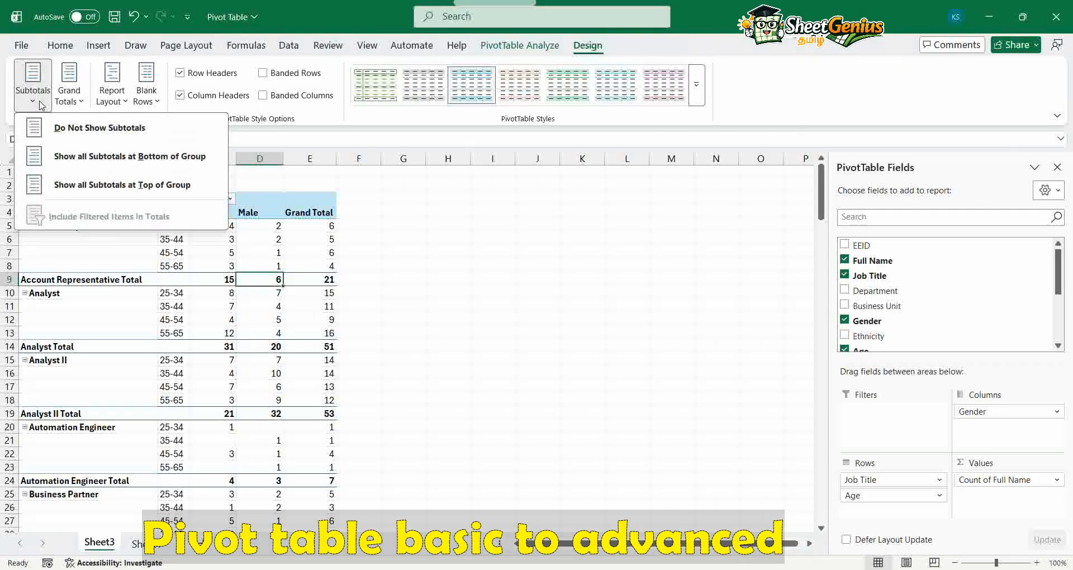
click(228, 276)
mouse_move(223, 277)
mouse_down()
mouse_move(305, 271)
mouse_move(222, 278)
mouse_up()
click(221, 279)
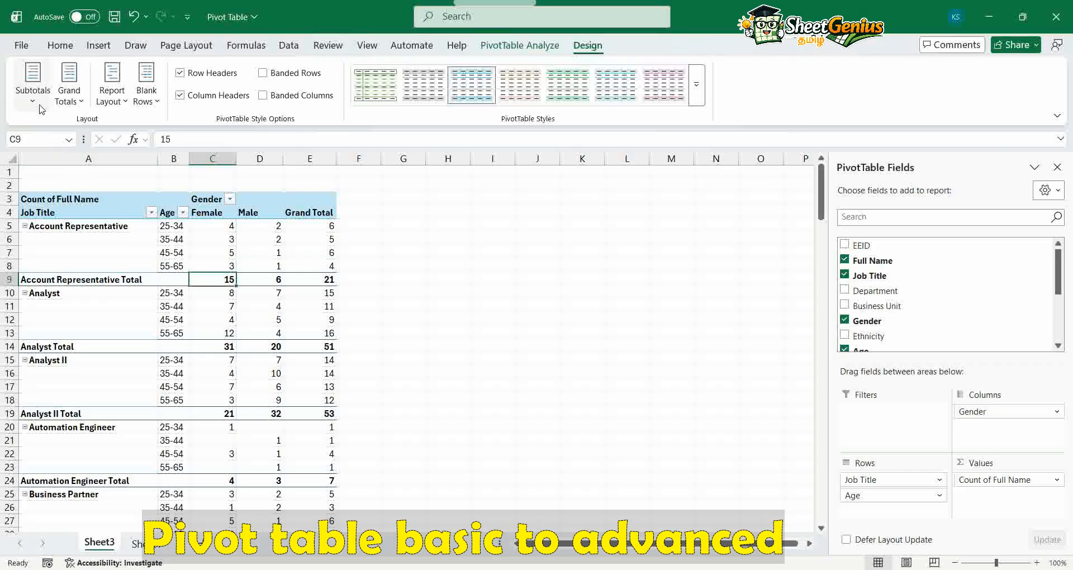
click(32, 89)
click(93, 132)
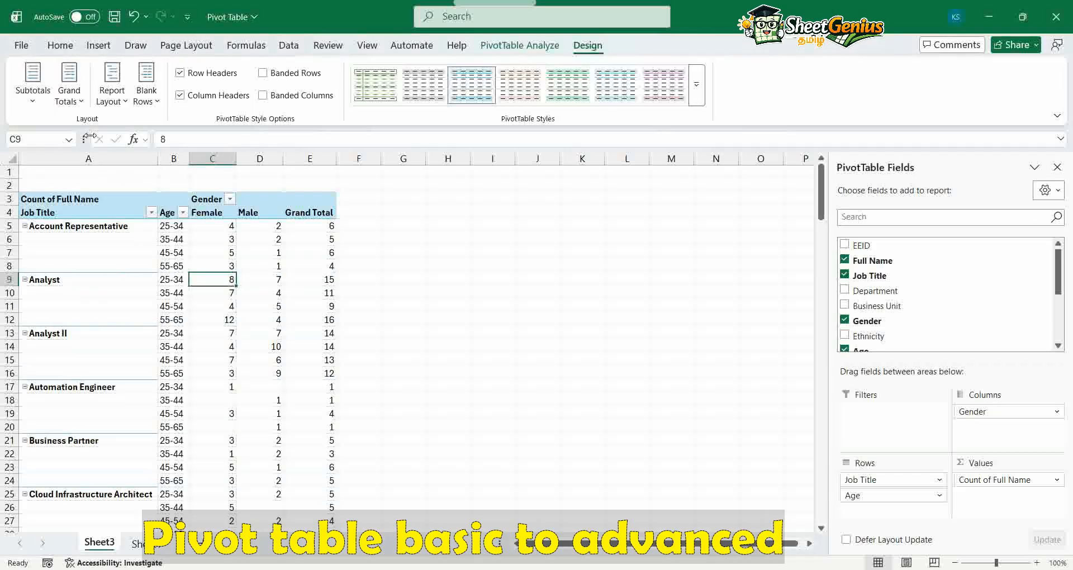
click(43, 108)
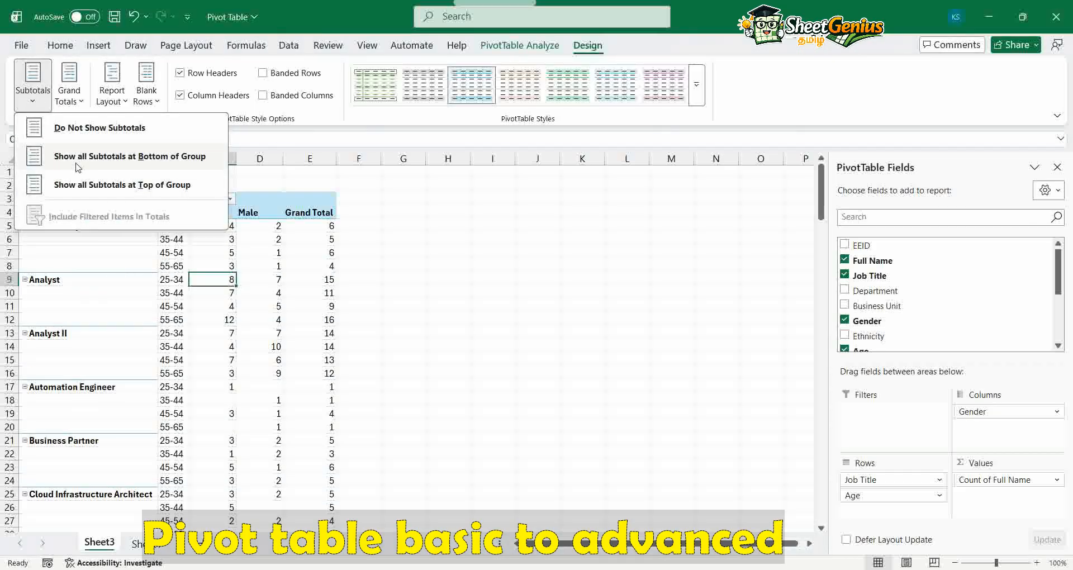
click(77, 167)
click(36, 103)
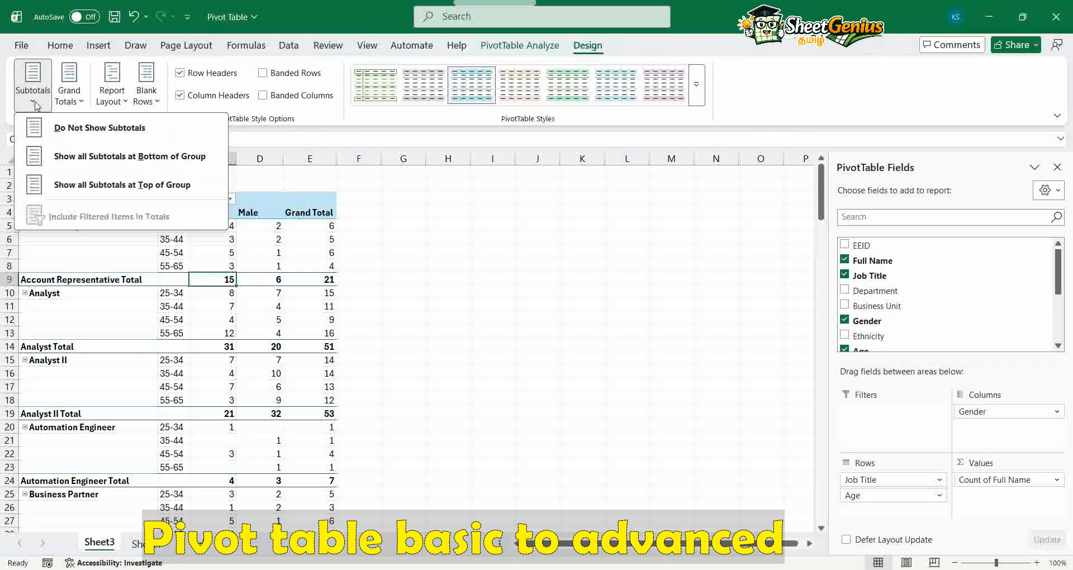
click(436, 323)
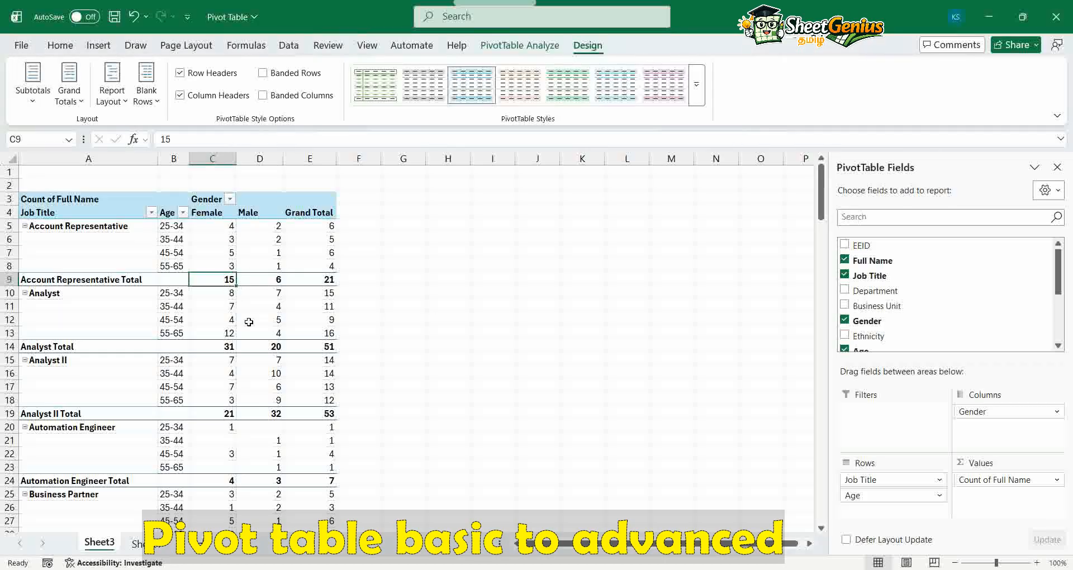
- Insert a blank line after each item in the PivotTable and remove the blank lines again
click(147, 98)
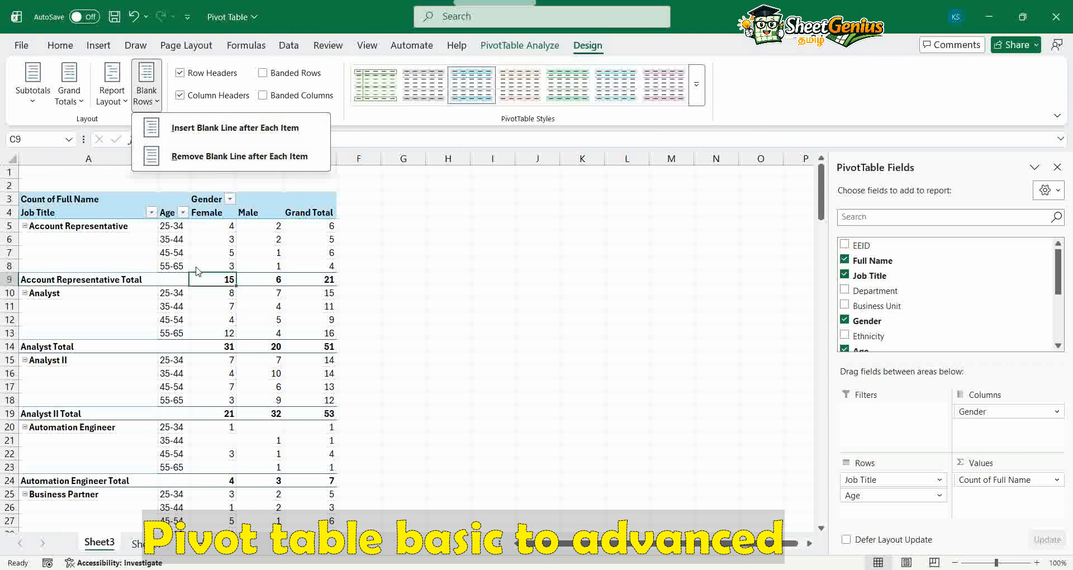
click(254, 129)
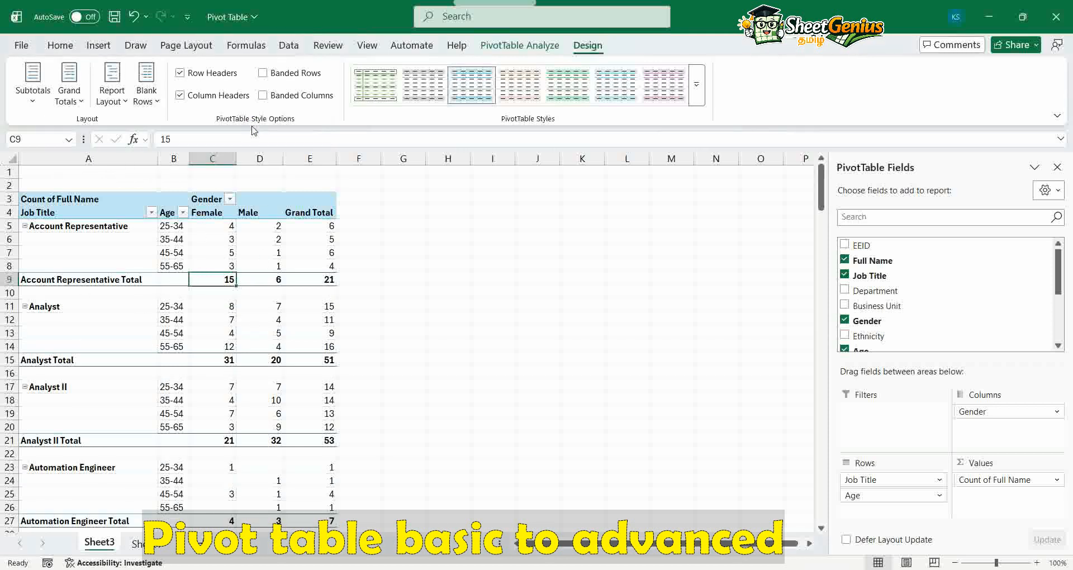
click(252, 291)
drag(219, 297, 358, 293)
click(147, 105)
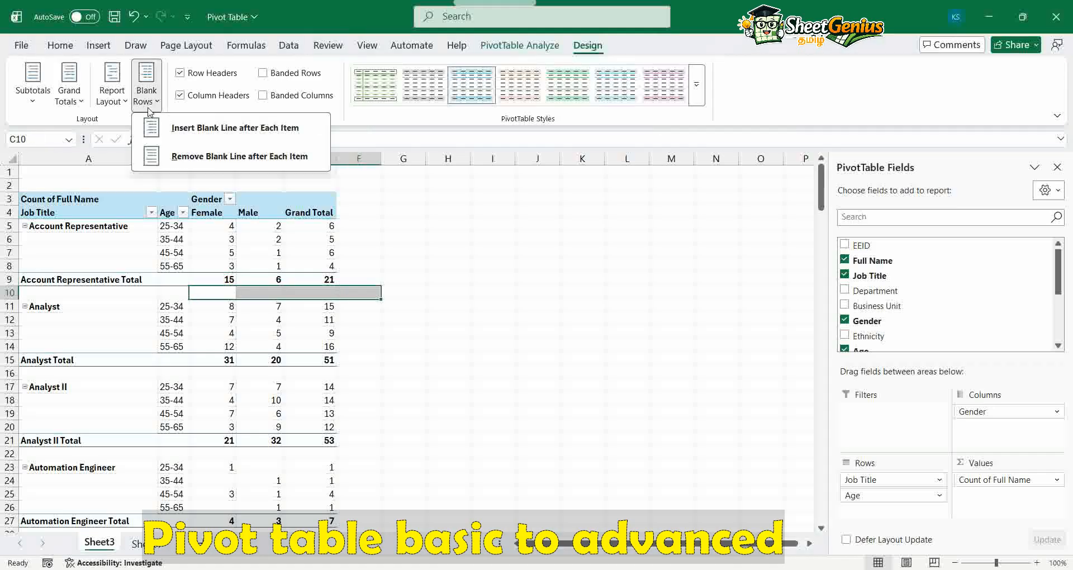
click(184, 162)
click(220, 277)
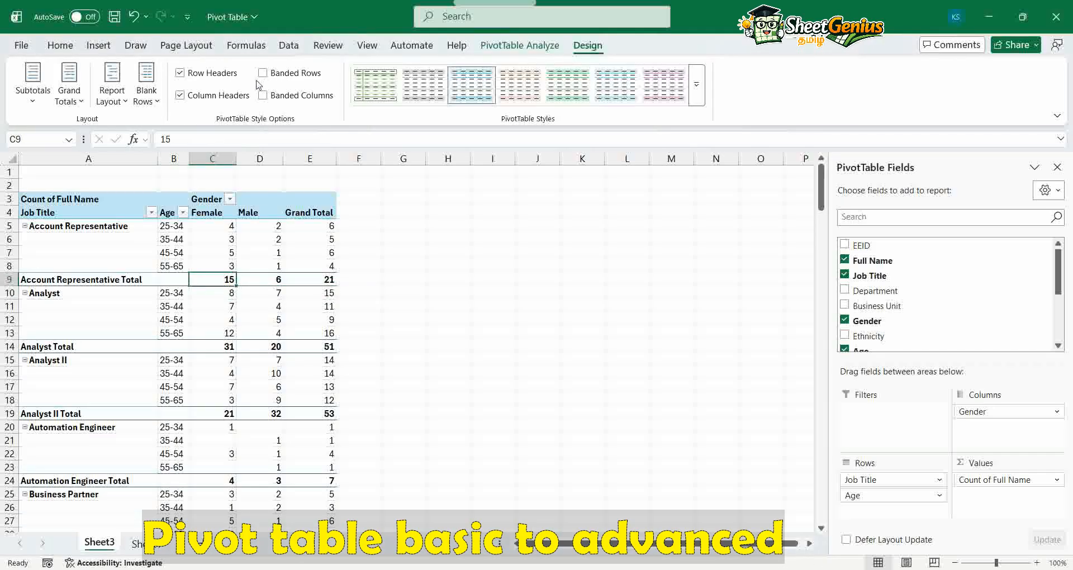
- Try the Row Headers and Column Headers style options, leaving both enabled
click(205, 79)
click(204, 74)
click(208, 77)
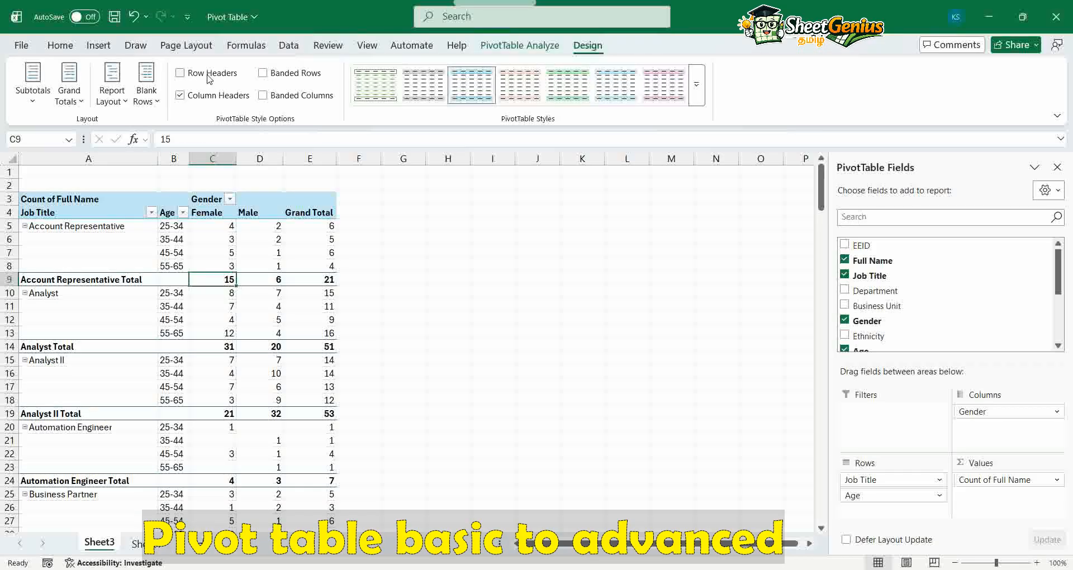
click(180, 72)
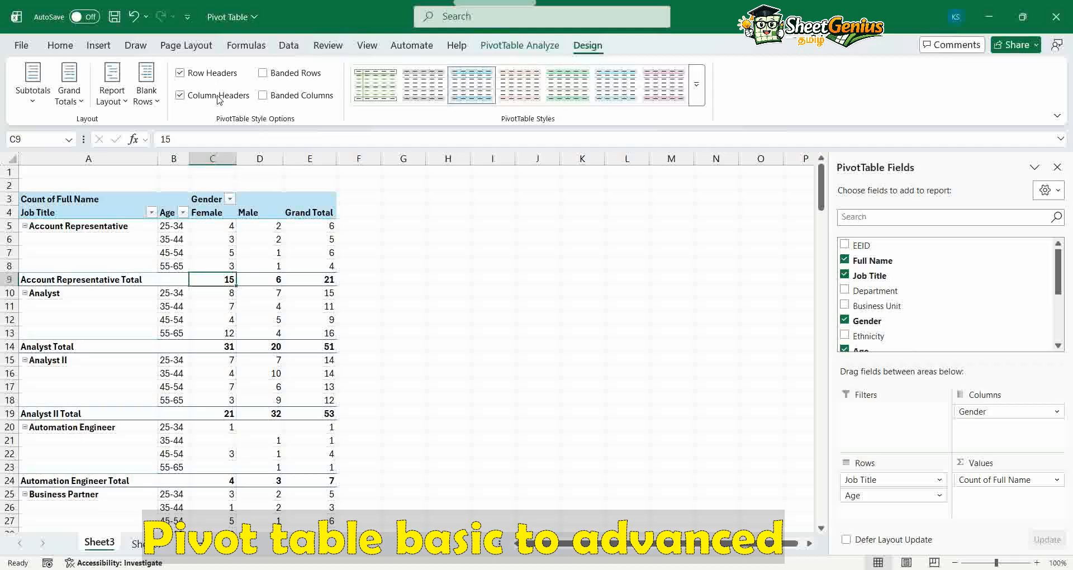
click(216, 96)
- Apply the grey PivotTable style from the second row of the Medium group
click(697, 99)
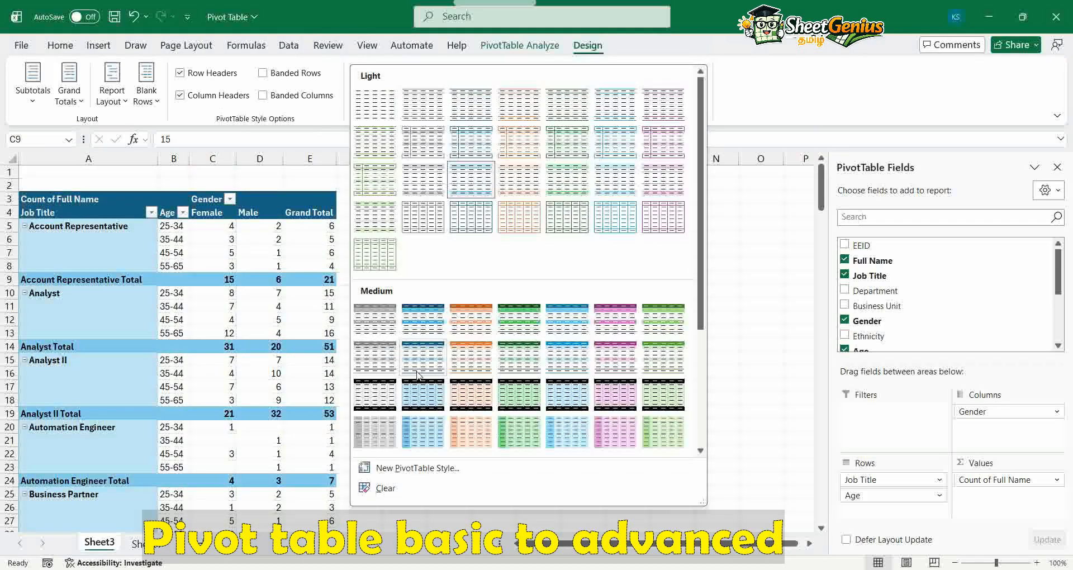
scroll(422, 369, down, 5)
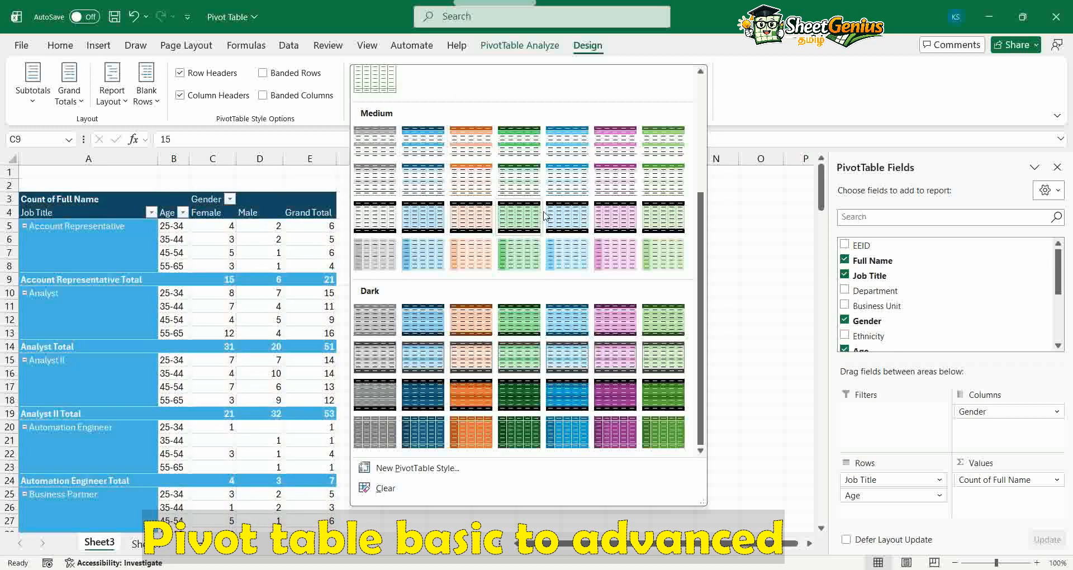
click(389, 183)
click(385, 301)
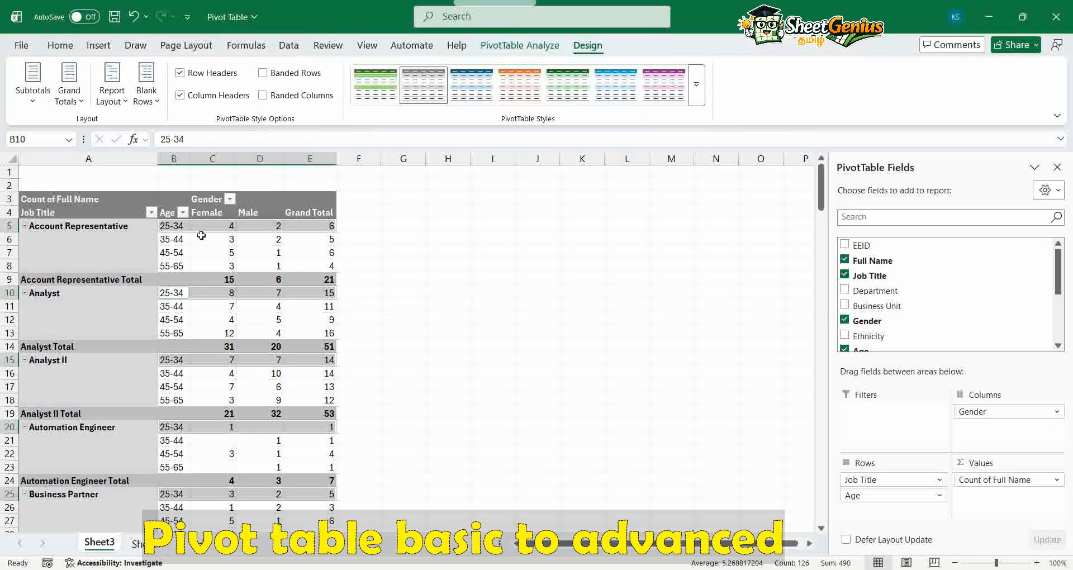
click(409, 241)
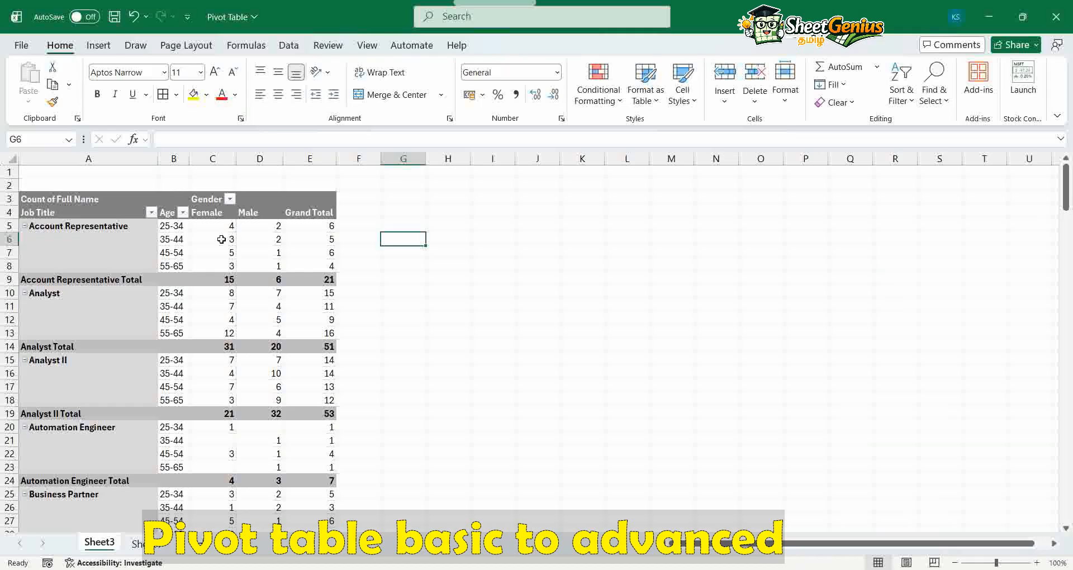
- Examine the PivotTable analysis commands and the source fields offered in the field list, selecting age, count and job title cells
click(220, 239)
click(501, 46)
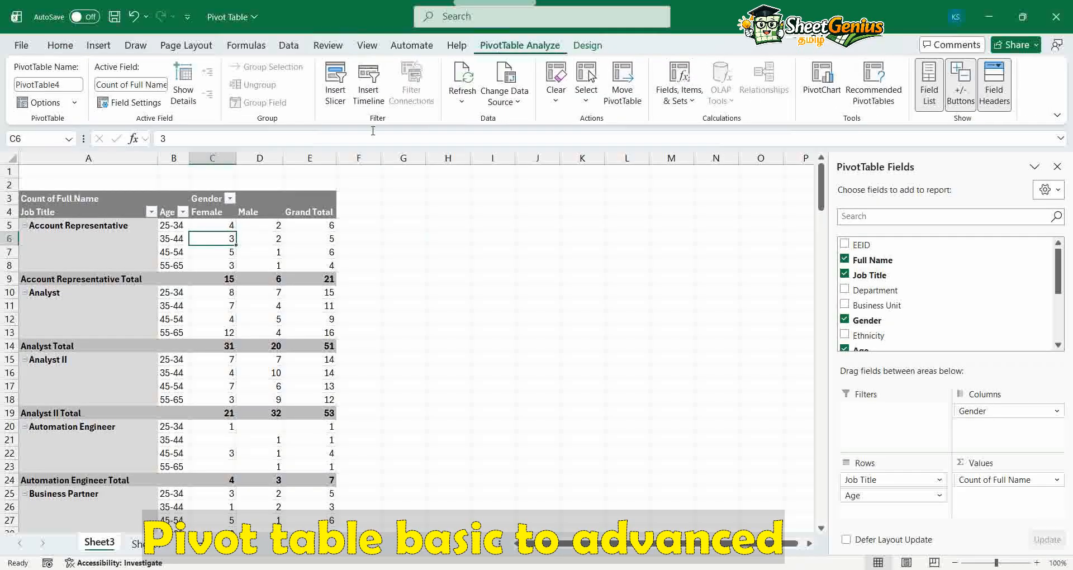
click(172, 223)
scroll(888, 300, down, 1)
scroll(889, 300, down, 2)
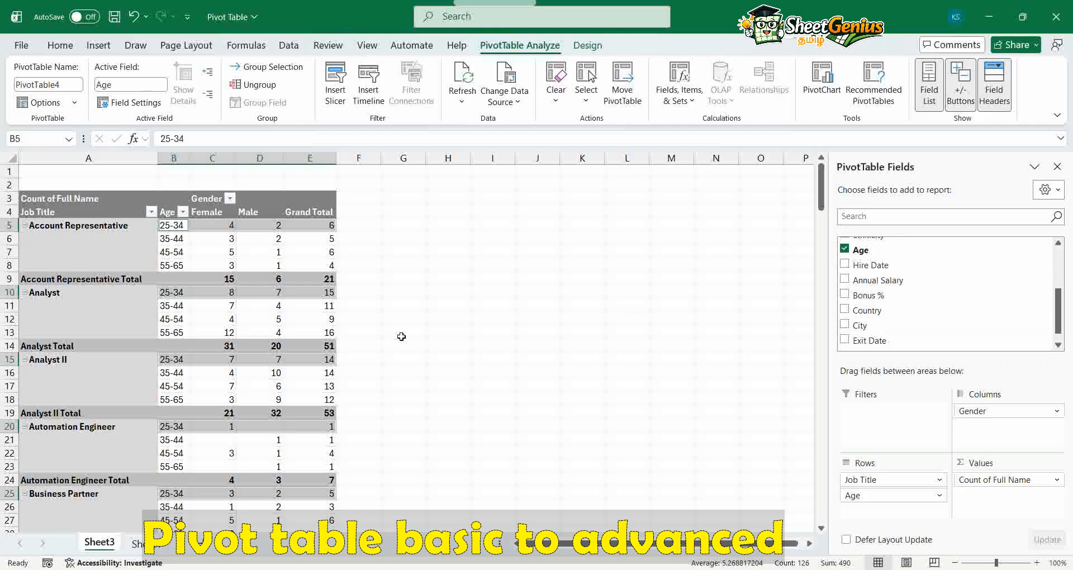
click(254, 344)
click(327, 291)
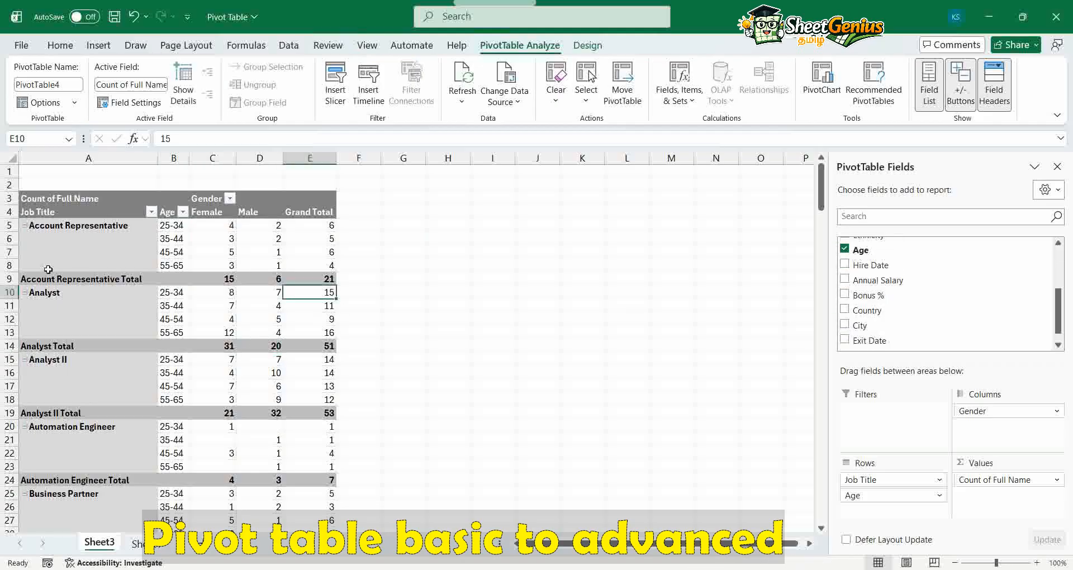
click(450, 281)
click(147, 292)
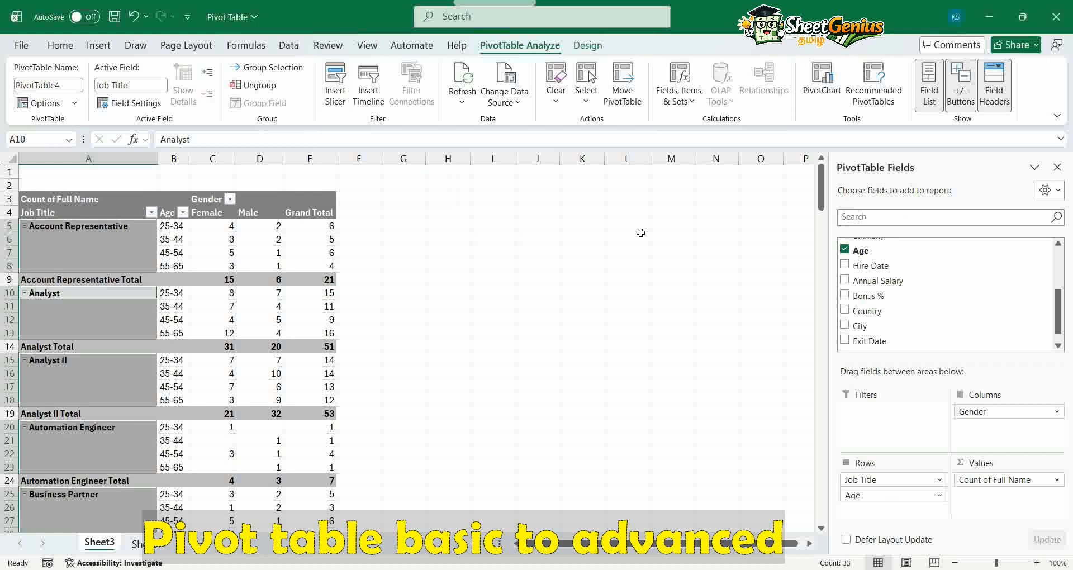
scroll(934, 292, up, 3)
scroll(891, 287, down, 3)
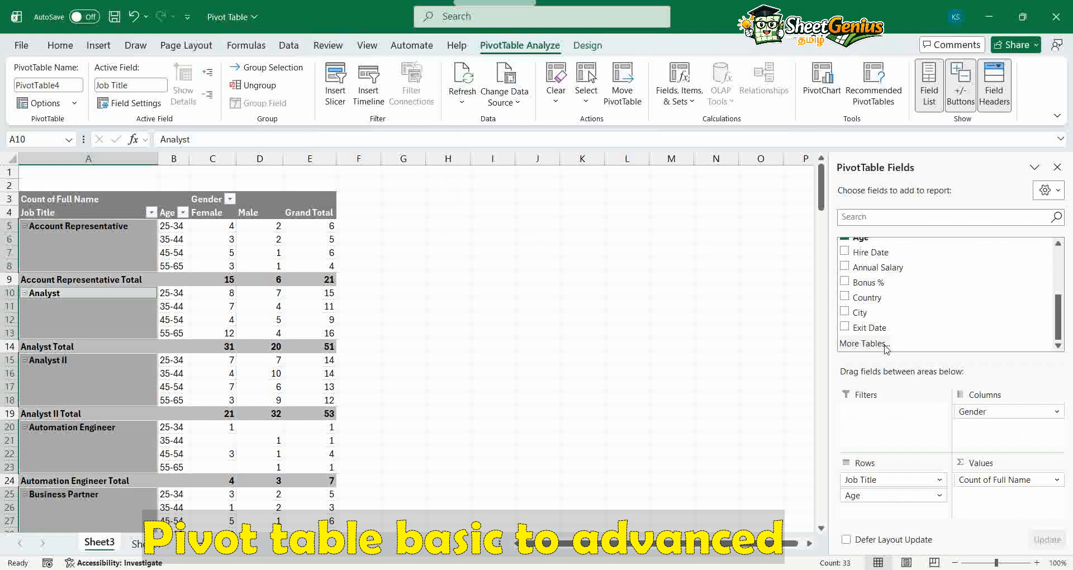
- Add City as a report filter of the PivotTable and filter it to Chicago only, with multiple item selection enabled
drag(861, 313, 909, 424)
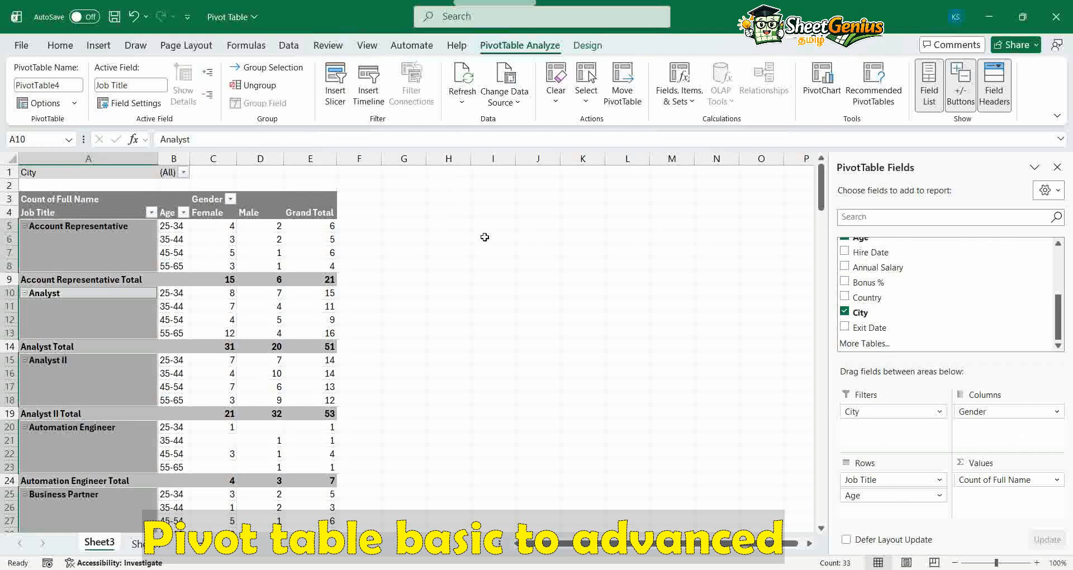
click(184, 173)
click(49, 329)
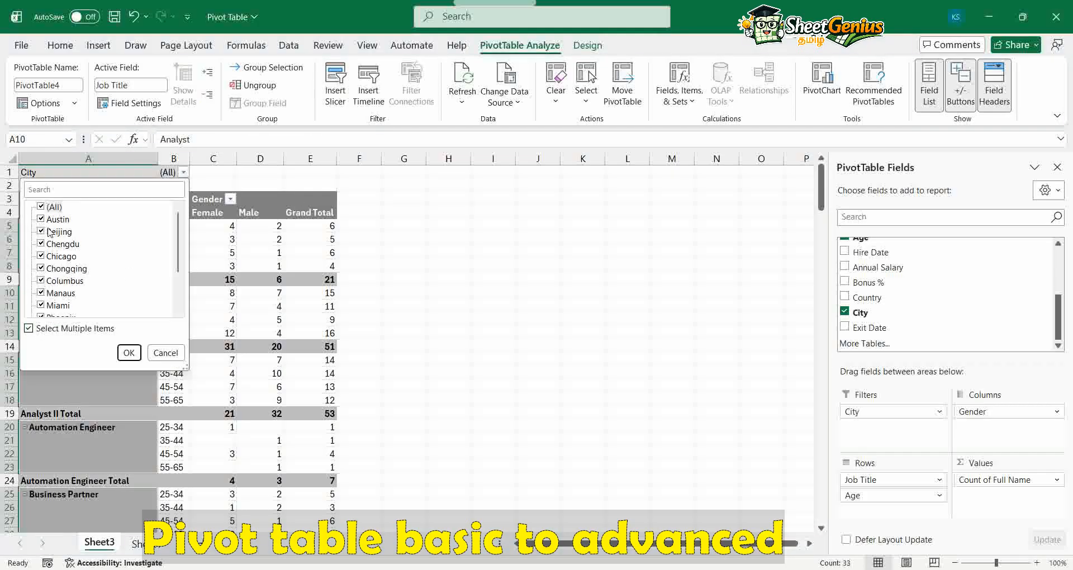
click(48, 209)
click(41, 208)
click(41, 257)
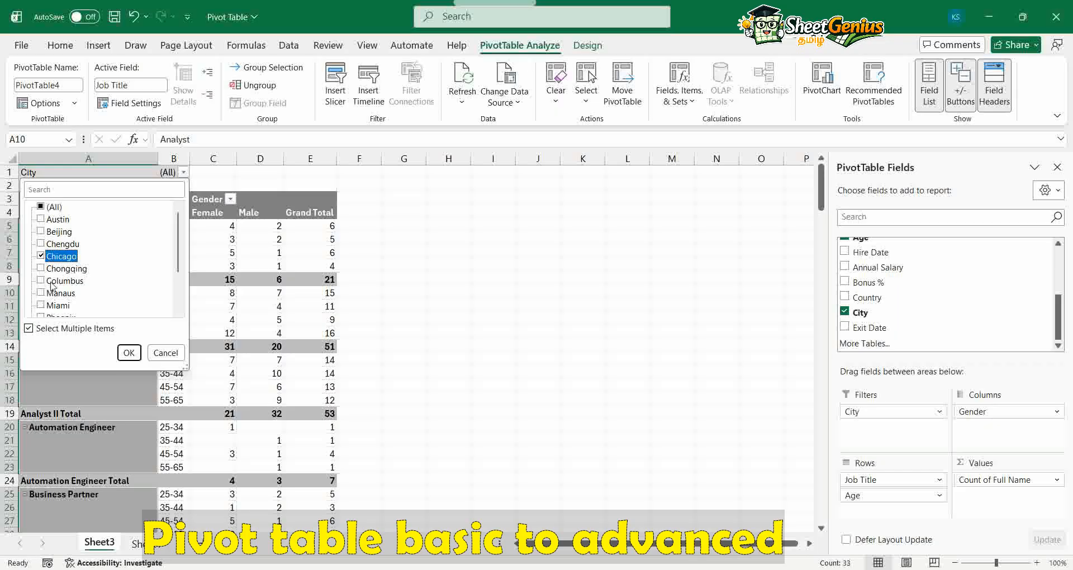
click(128, 352)
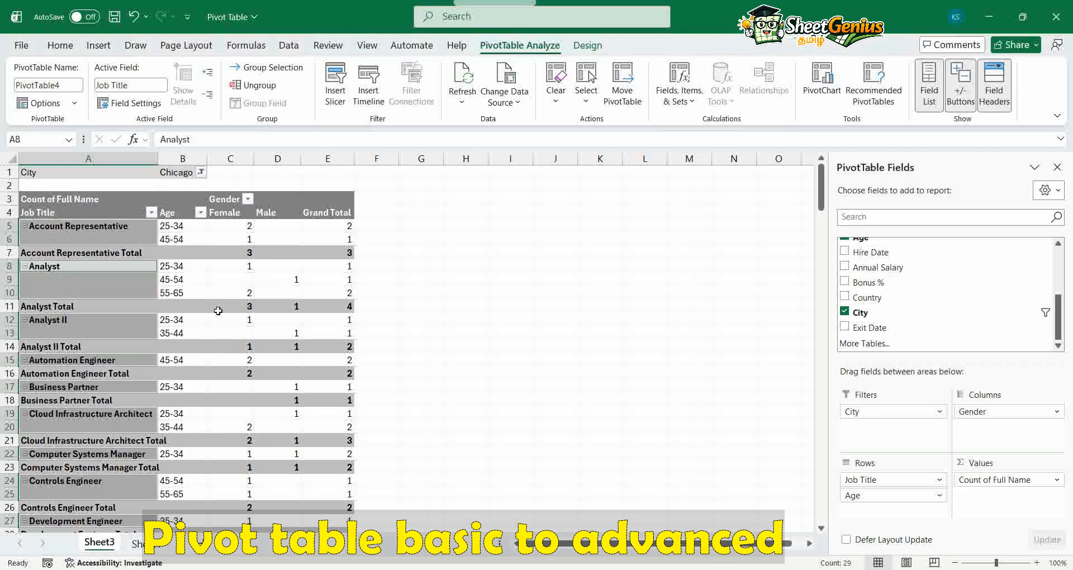
- Reset the City report filter to include all cities
click(200, 173)
click(58, 207)
click(146, 352)
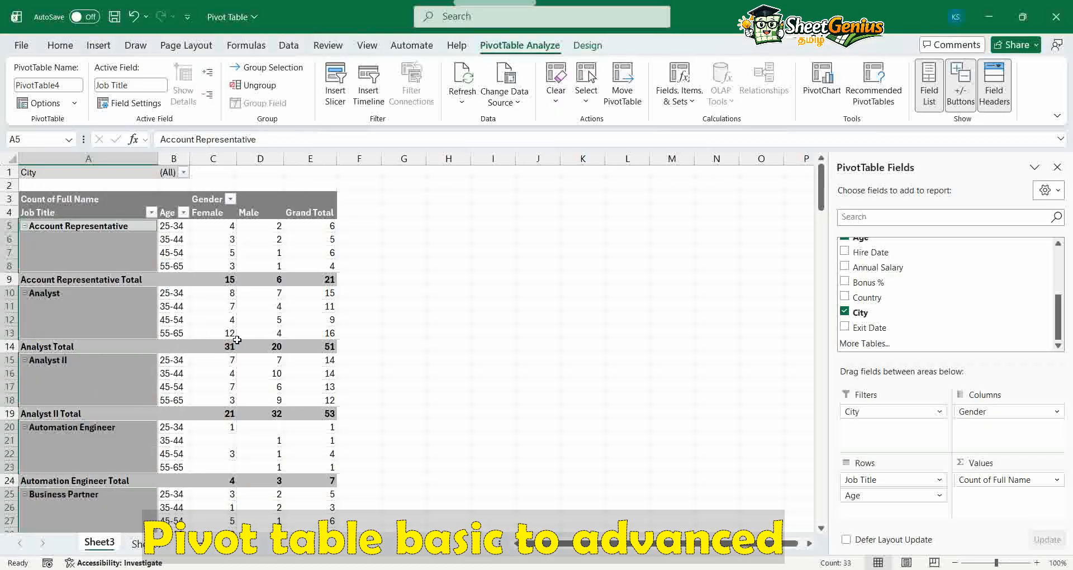
click(304, 333)
click(403, 212)
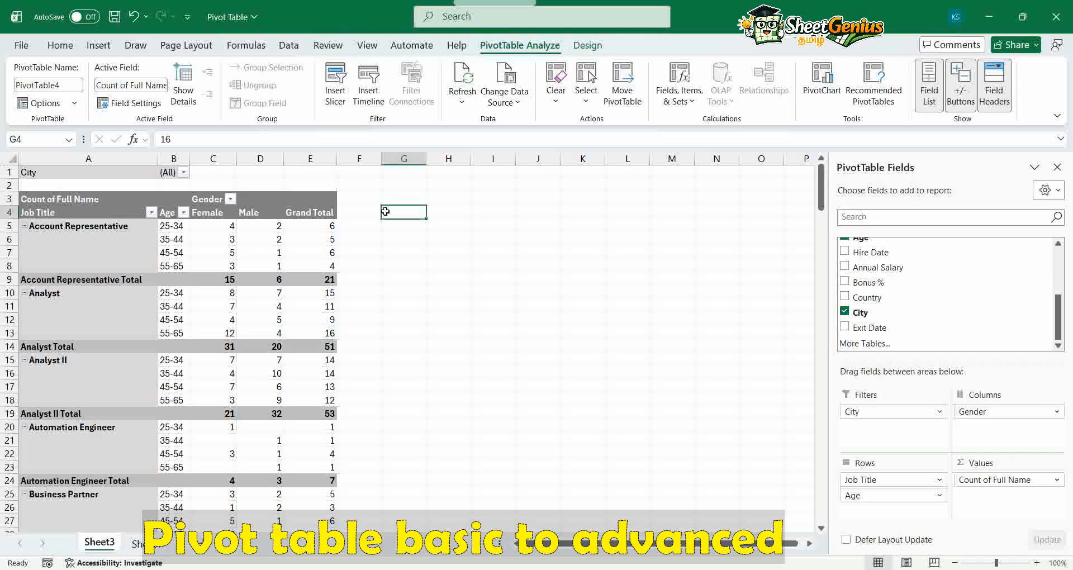
- Insert a slicer for the City field of the PivotTable
click(260, 240)
click(344, 97)
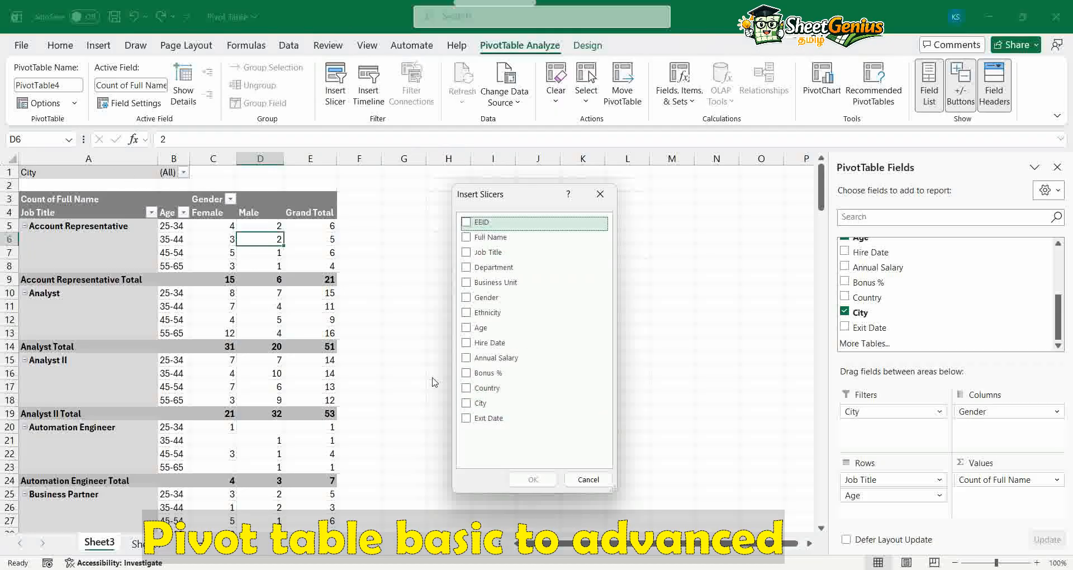
click(467, 406)
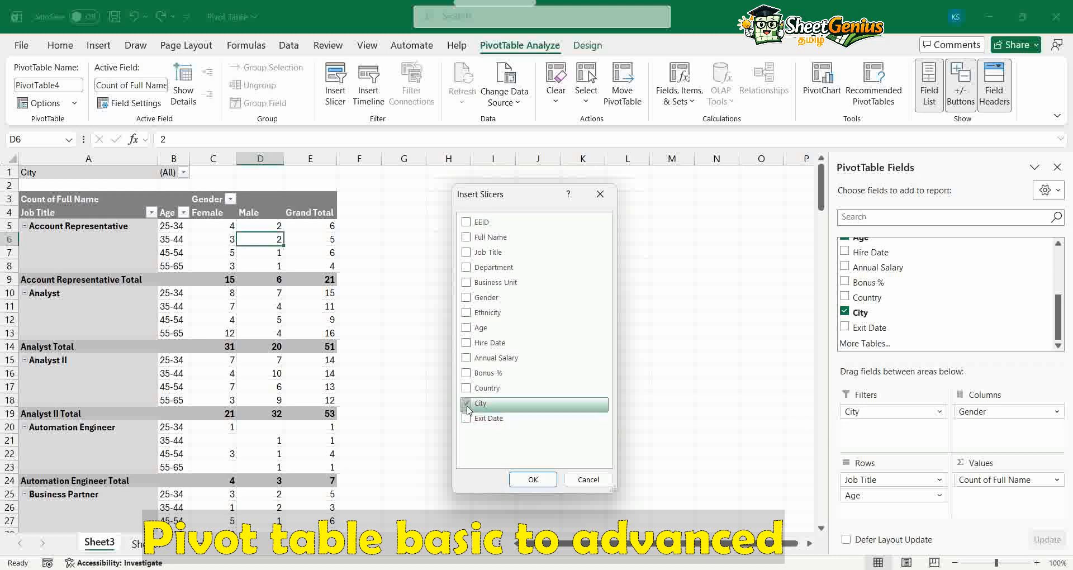
click(532, 479)
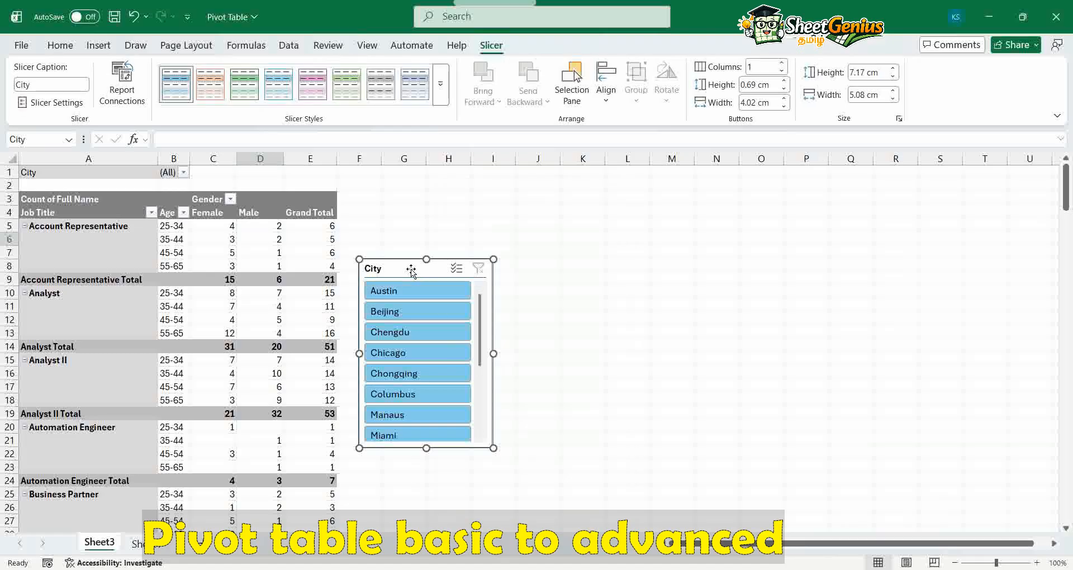
- Place the City slicer beside the PivotTable and enlarge it to about 12.4 cm high by 9.82 cm wide
drag(406, 265, 452, 172)
drag(554, 374, 676, 509)
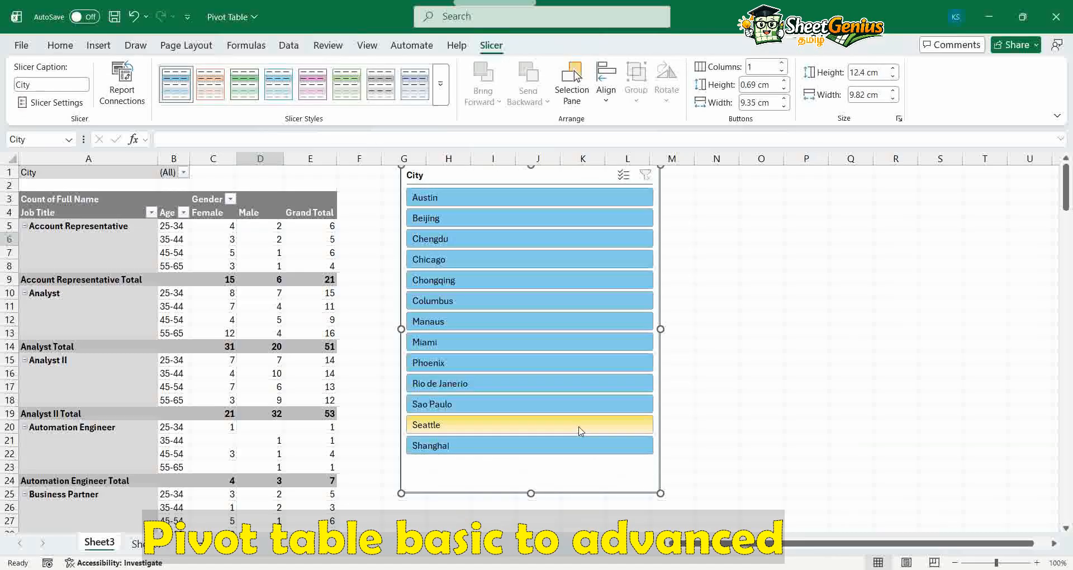
drag(467, 175, 470, 191)
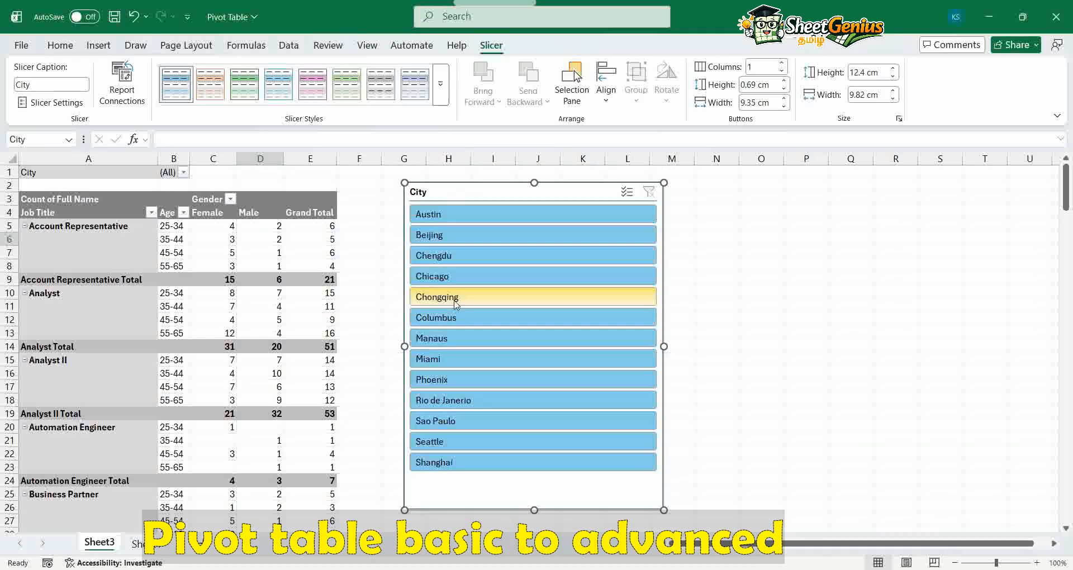
- Filter the PivotTable through the City slicer by Chongqing, Beijing, Manaus and Sao Paulo, one city at a time
click(456, 302)
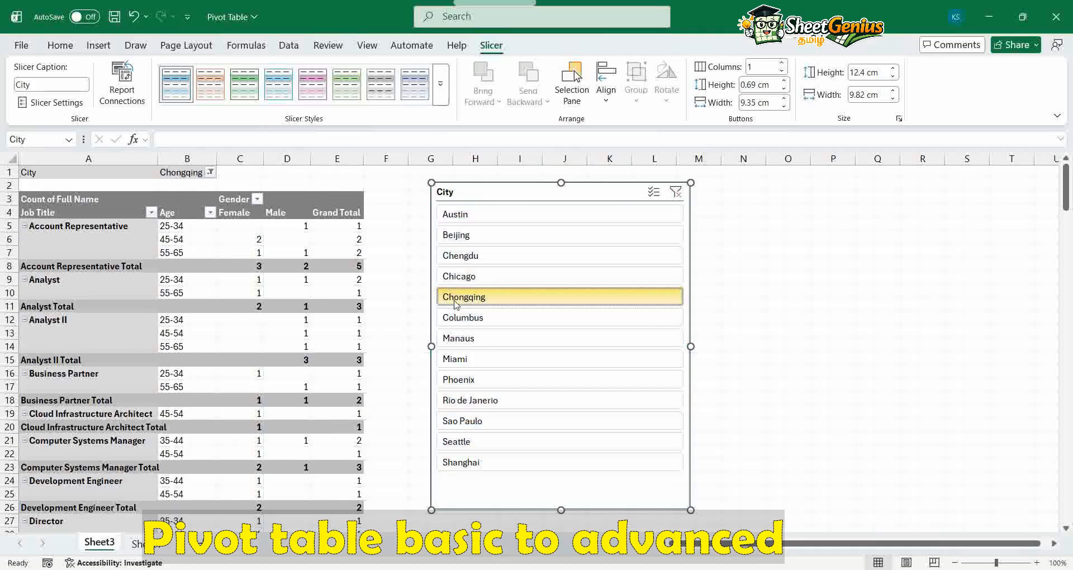
click(495, 237)
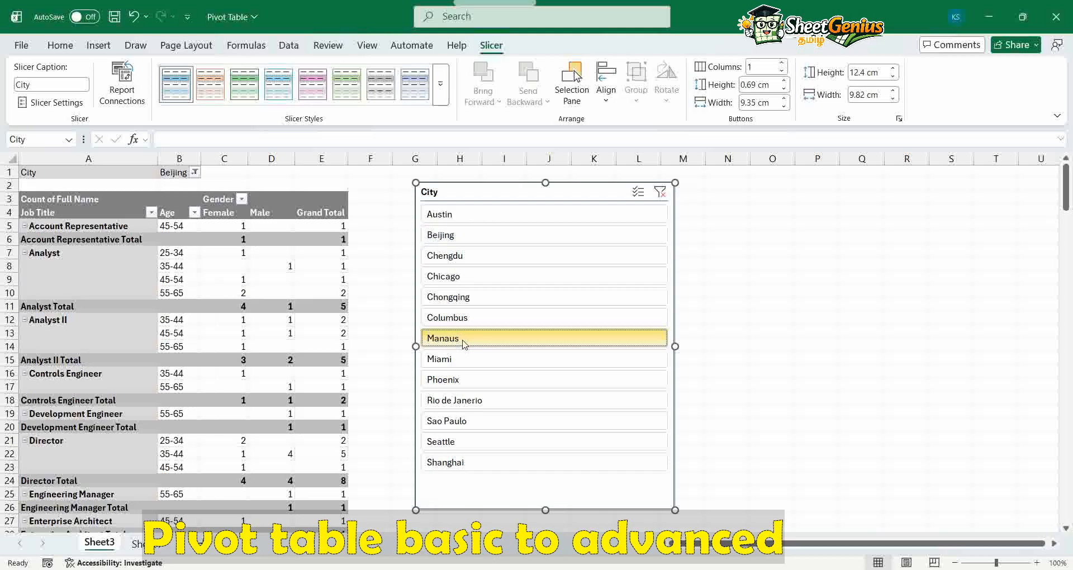
click(461, 339)
click(484, 421)
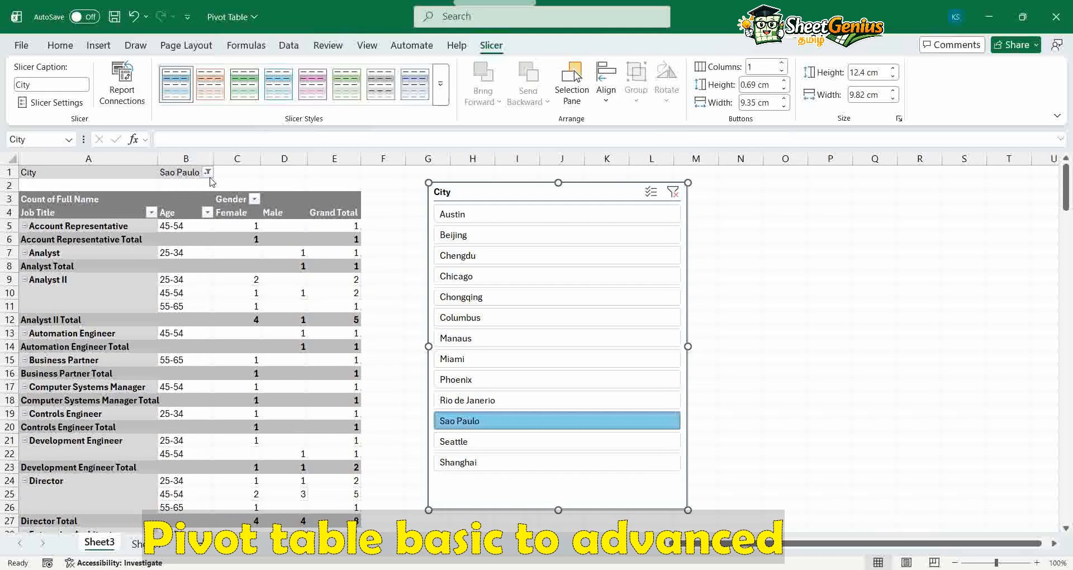
- Filter the City slicer to Chengdu, Chicago, Columbus and Phoenix together, and after that to the continuous range Austin through Phoenix
click(475, 255)
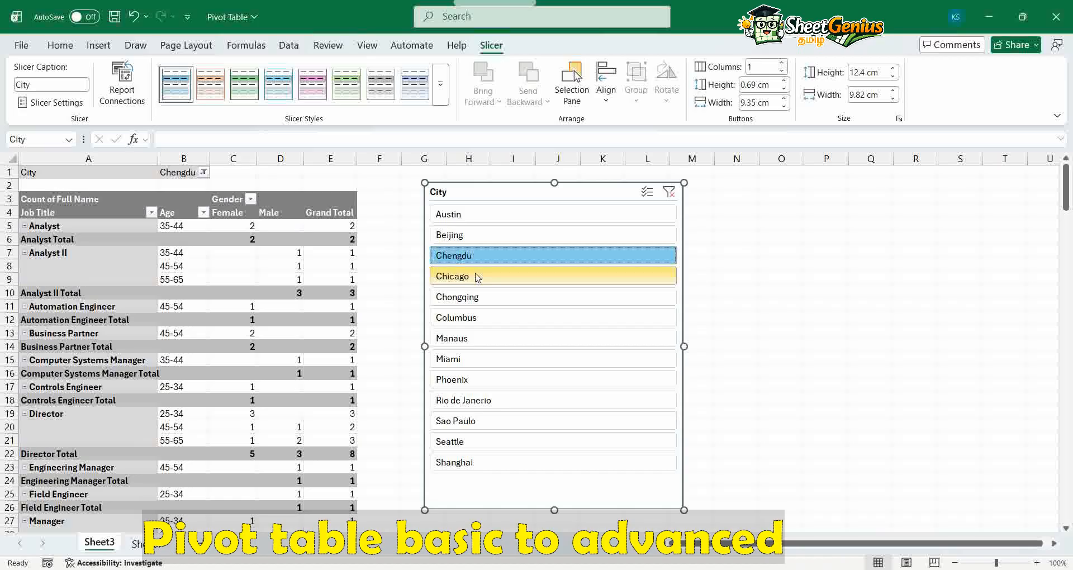
ctrl+click(478, 277)
ctrl+click(471, 318)
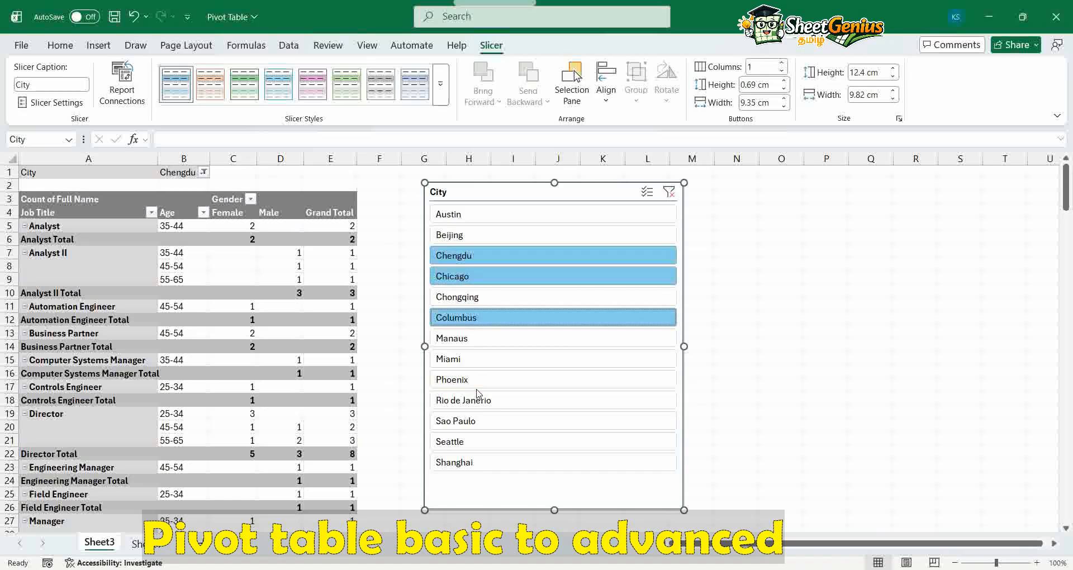
ctrl+click(478, 383)
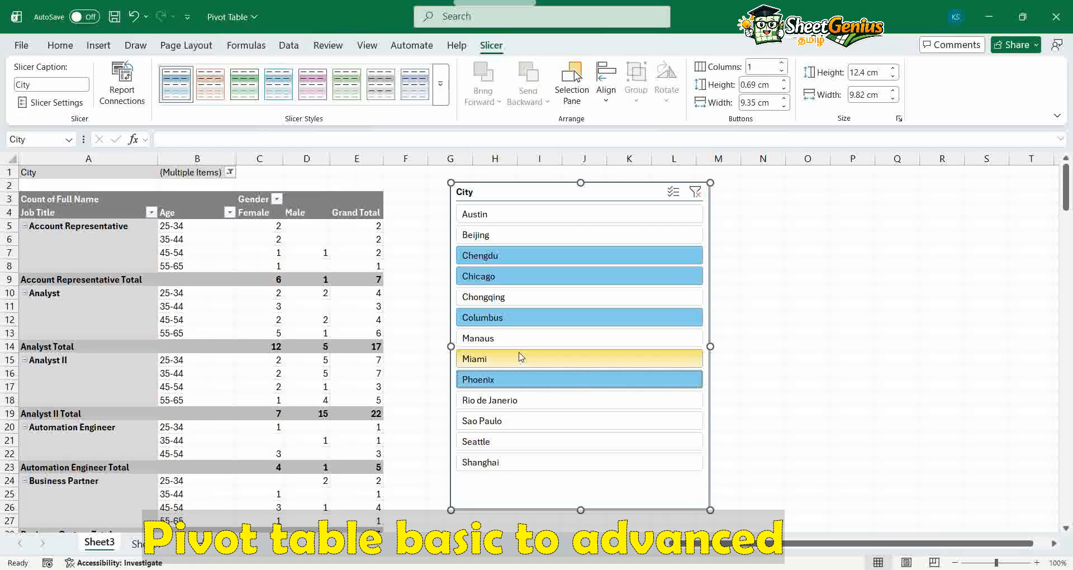
click(523, 214)
shift+click(513, 379)
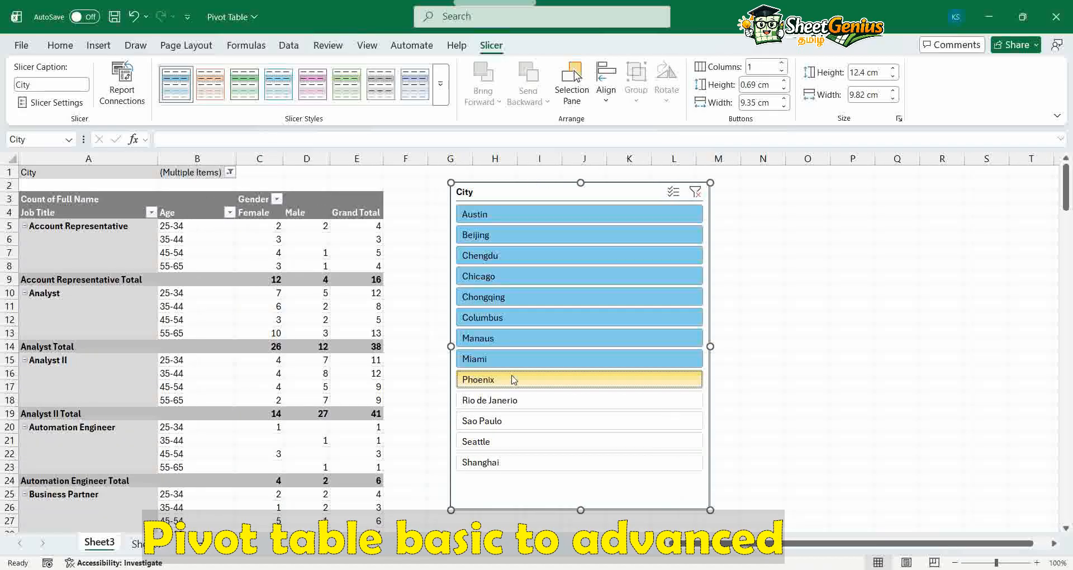
- Try non-adjacent selections in the City slicer: Chongqing with Sao Paulo and Miami, and Beijing with Manaus
click(514, 296)
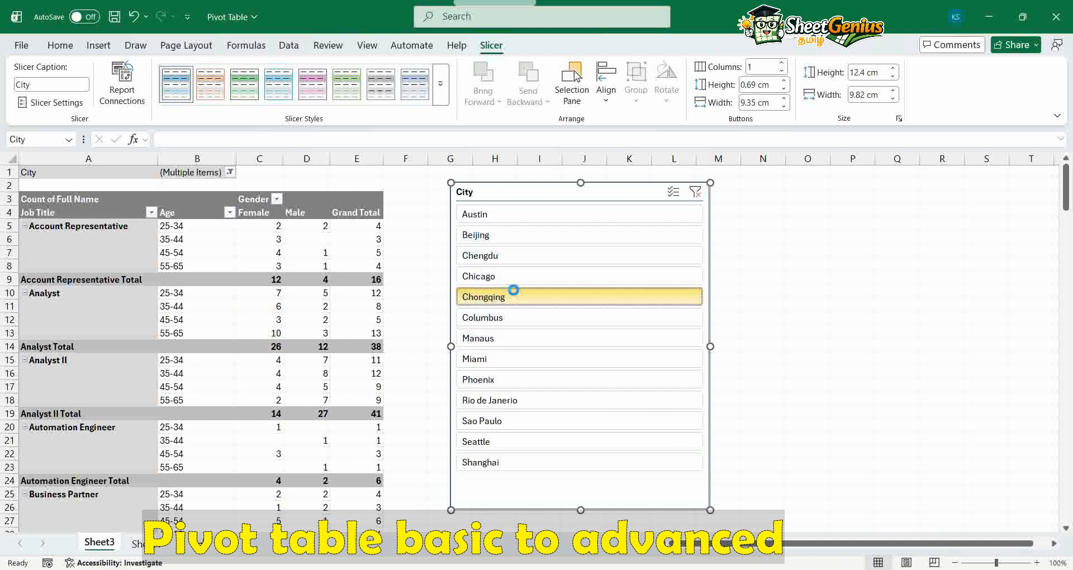
ctrl+click(502, 422)
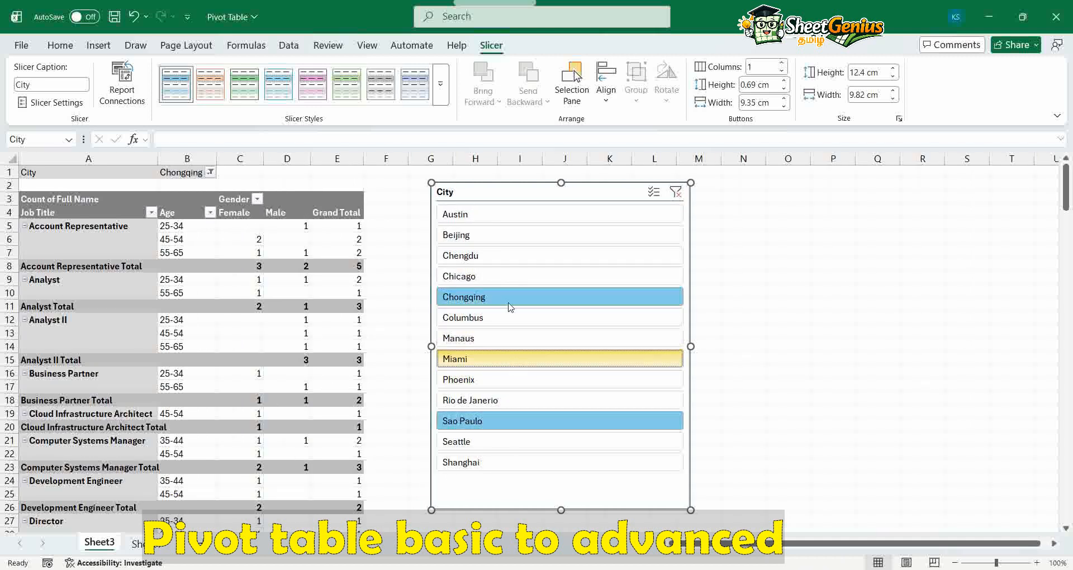
ctrl+click(515, 360)
click(503, 235)
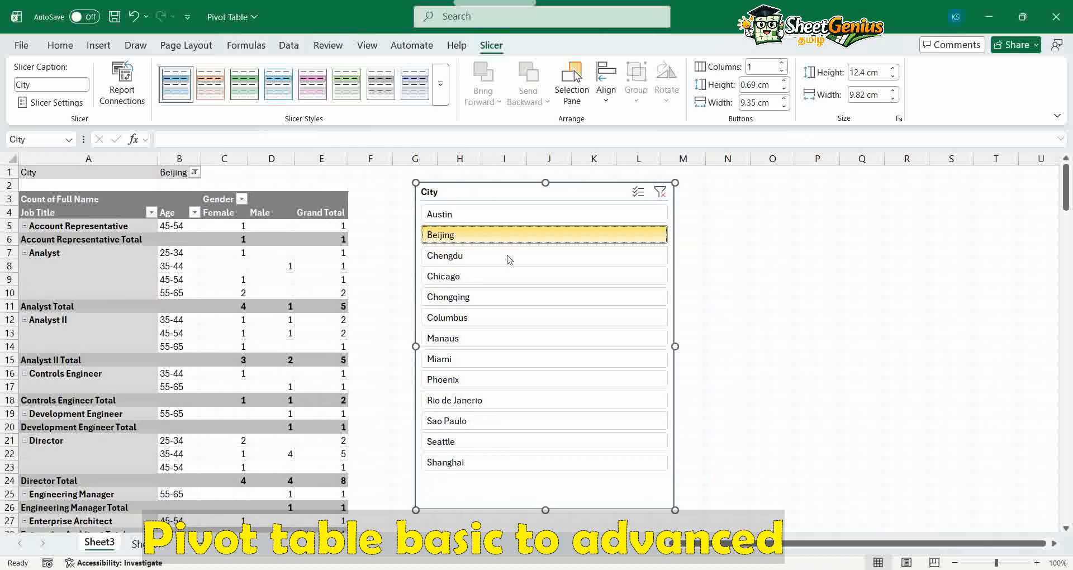
ctrl+click(500, 338)
- Try the continuous City slicer ranges Beijing through Seattle and Chengdu through Phoenix, and clear the slicer filter
drag(513, 301, 529, 237)
click(524, 240)
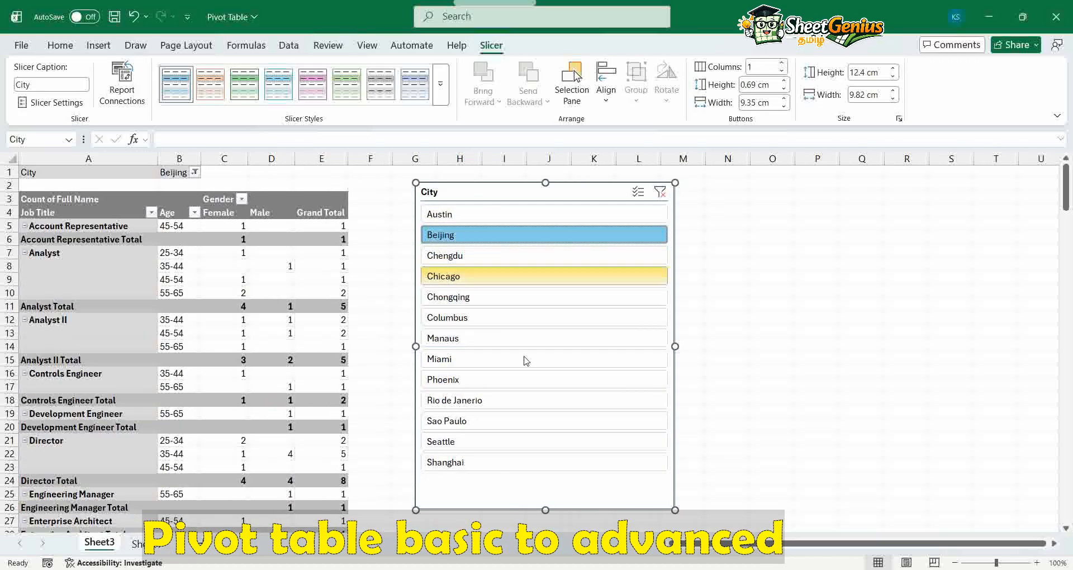
shift+click(517, 441)
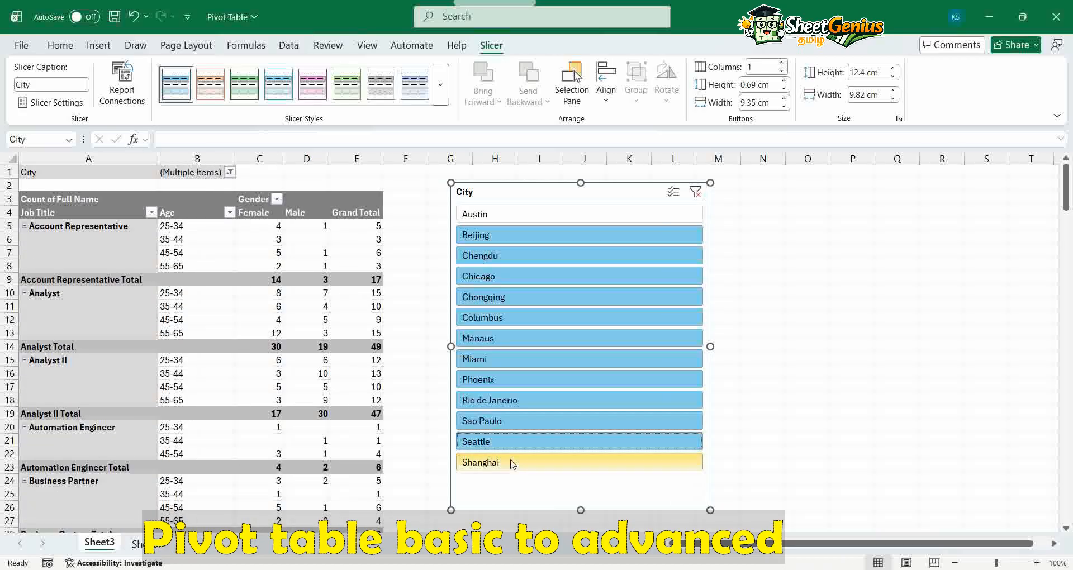
click(536, 379)
shift+click(522, 256)
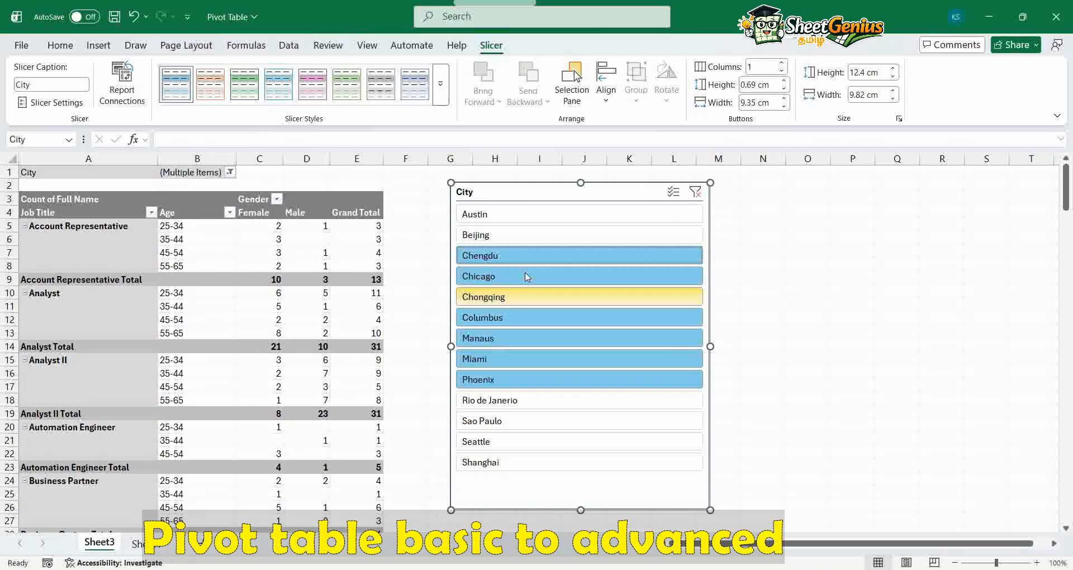
click(696, 193)
- Turn on multi-select in the City slicer and exclude Chongqing, Phoenix and Seattle
click(627, 192)
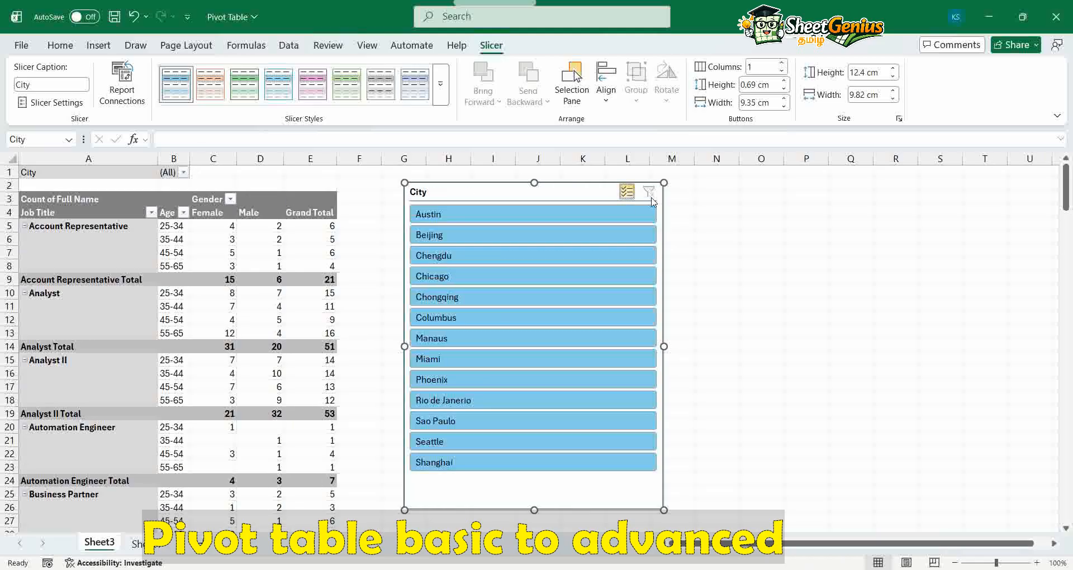
click(545, 298)
click(559, 441)
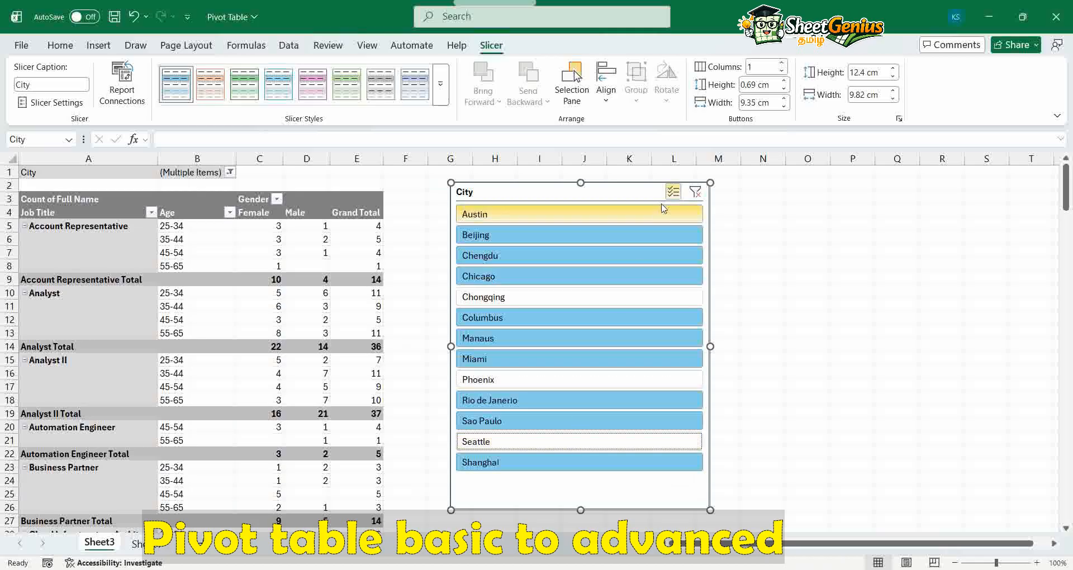
- Clear the City slicer's filter to include all cities, leaving multi-select turned on
click(673, 193)
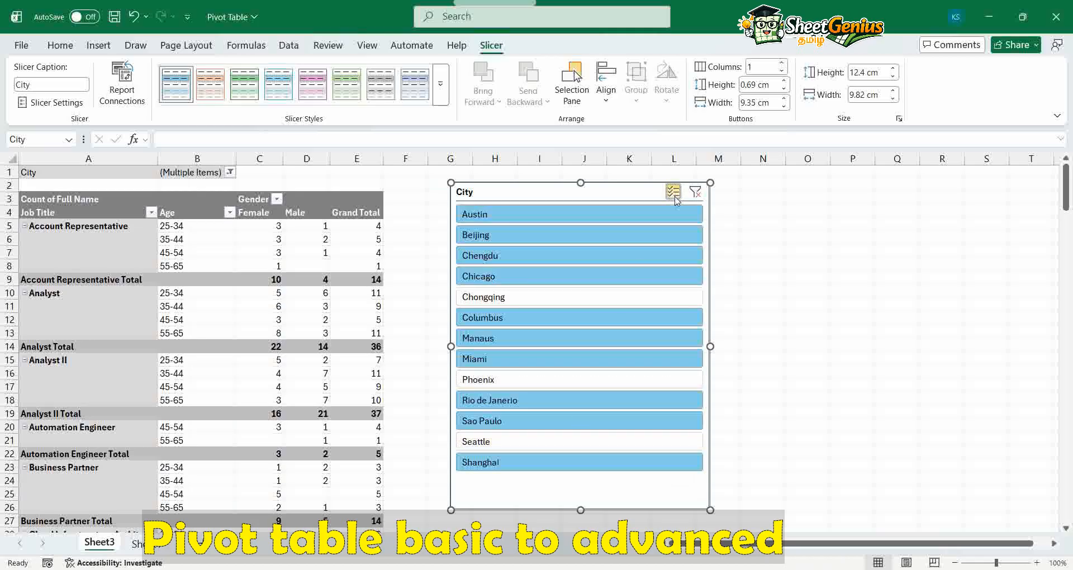
click(696, 193)
click(626, 193)
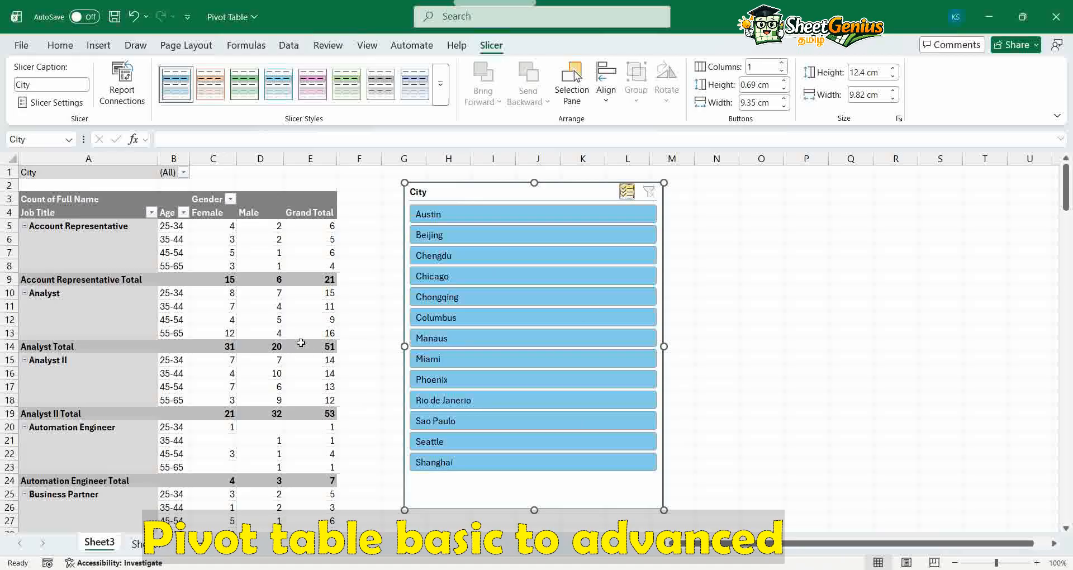
- Clear the whole PivotTable with Clear All and undo the clearing
click(236, 322)
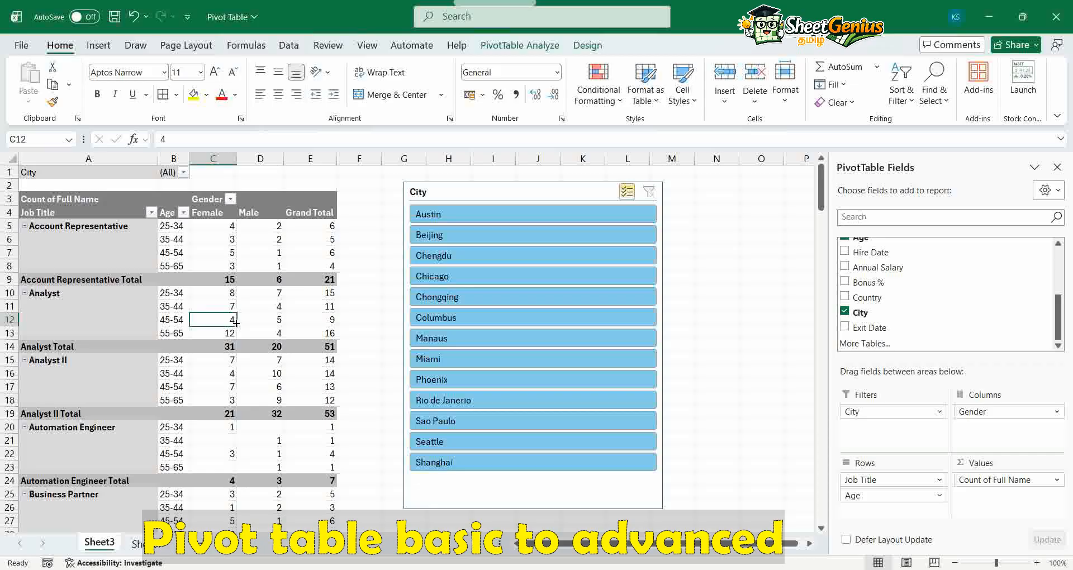
click(148, 283)
click(250, 278)
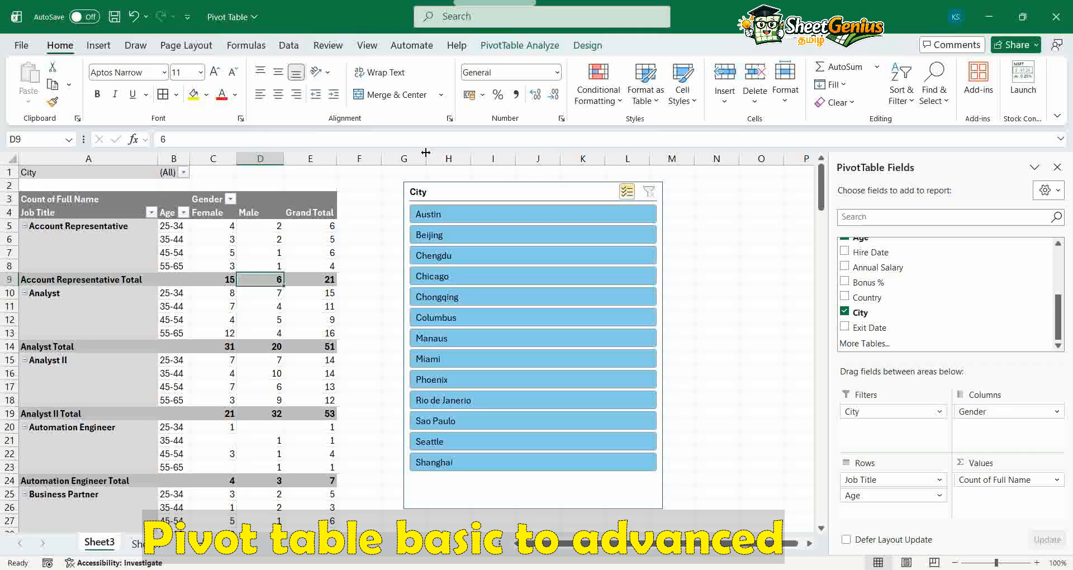
click(519, 46)
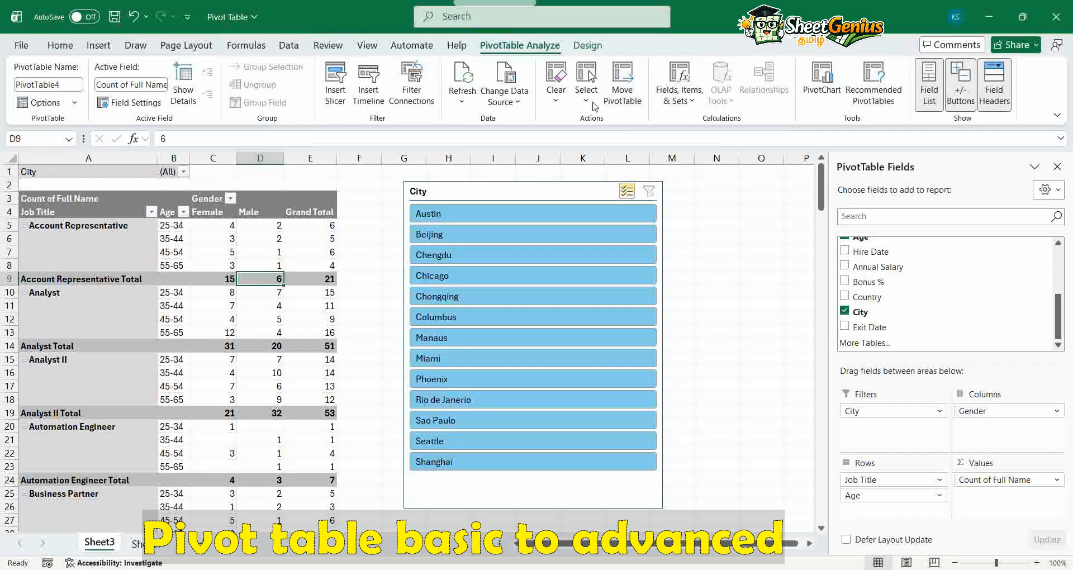
click(556, 99)
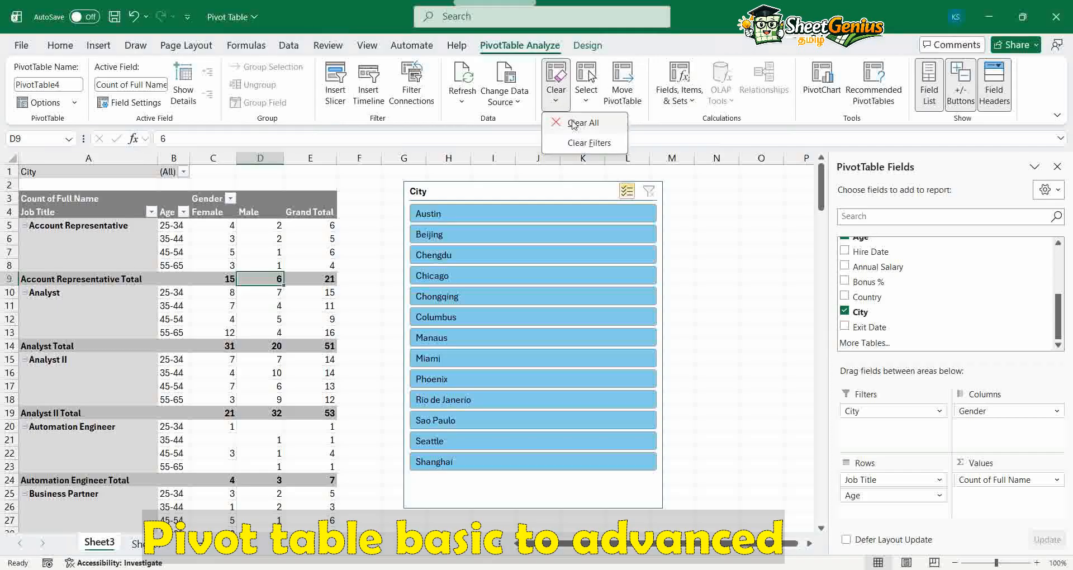
click(578, 125)
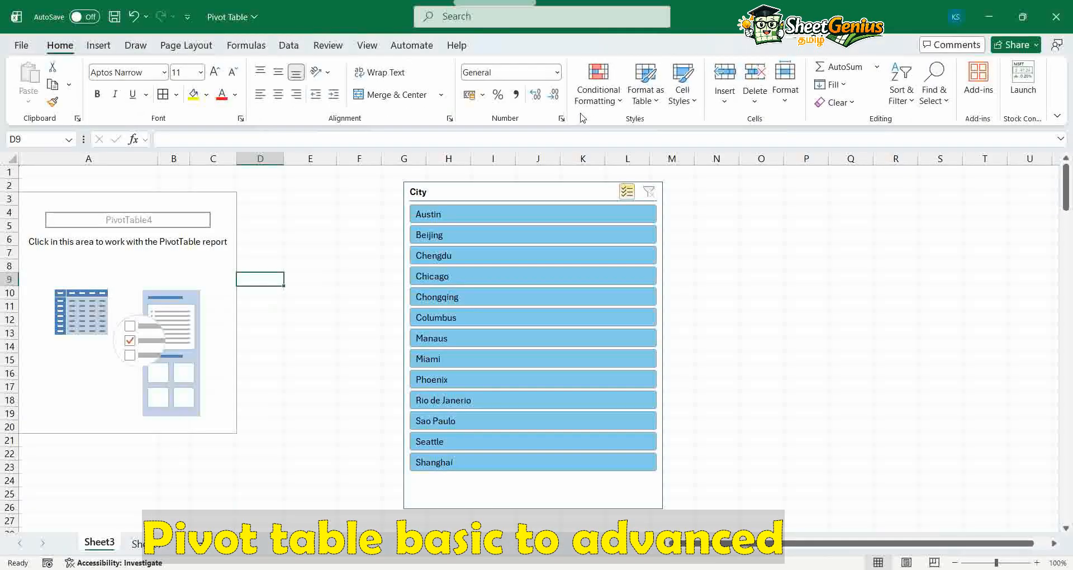
key(ctrl+z)
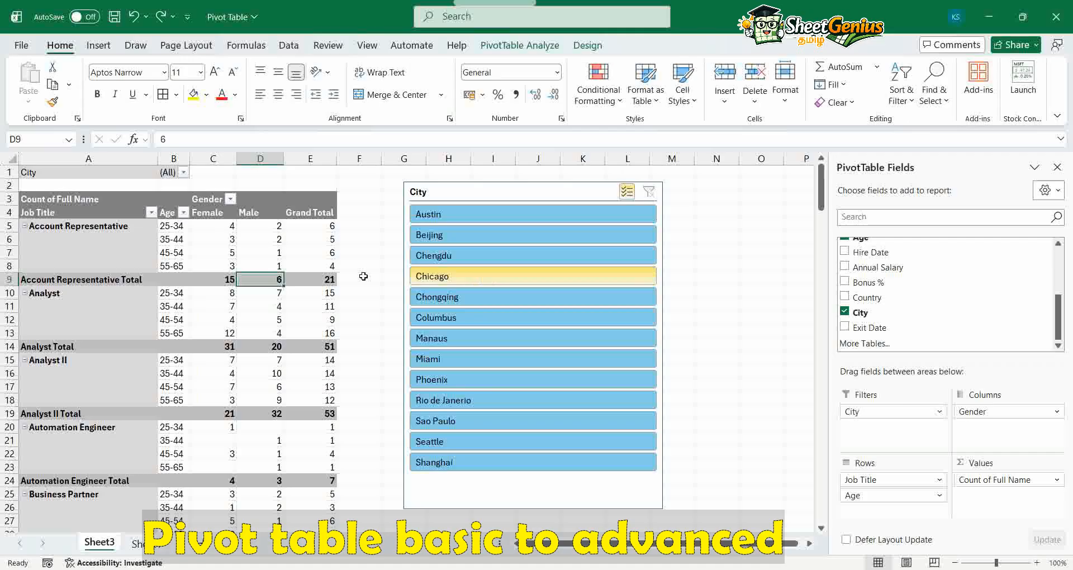
click(142, 316)
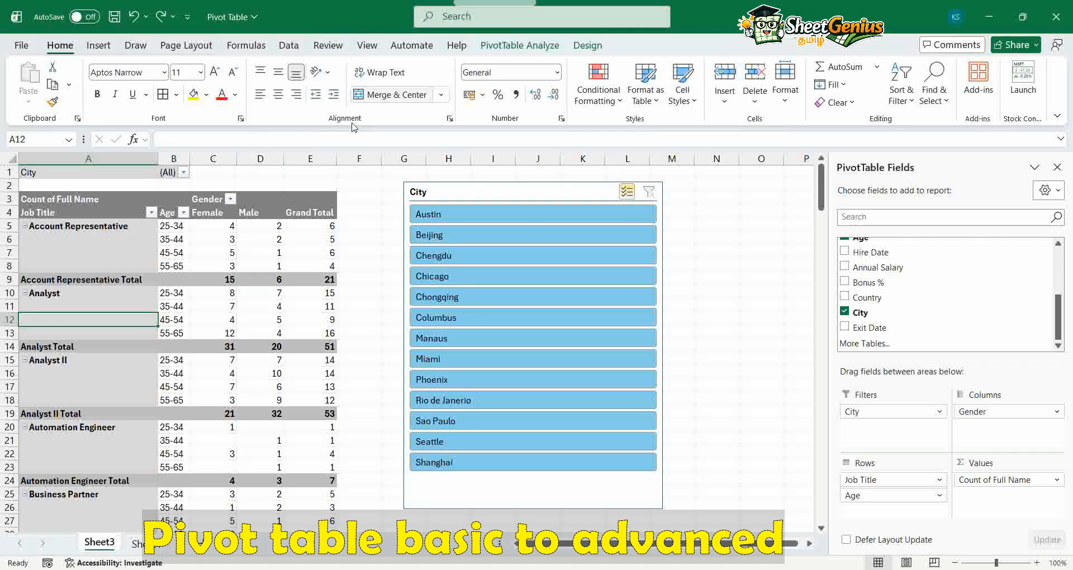
- Clear the PivotTable's filters, try excluding Chongqing in the City slicer, and clear the filter again
click(520, 45)
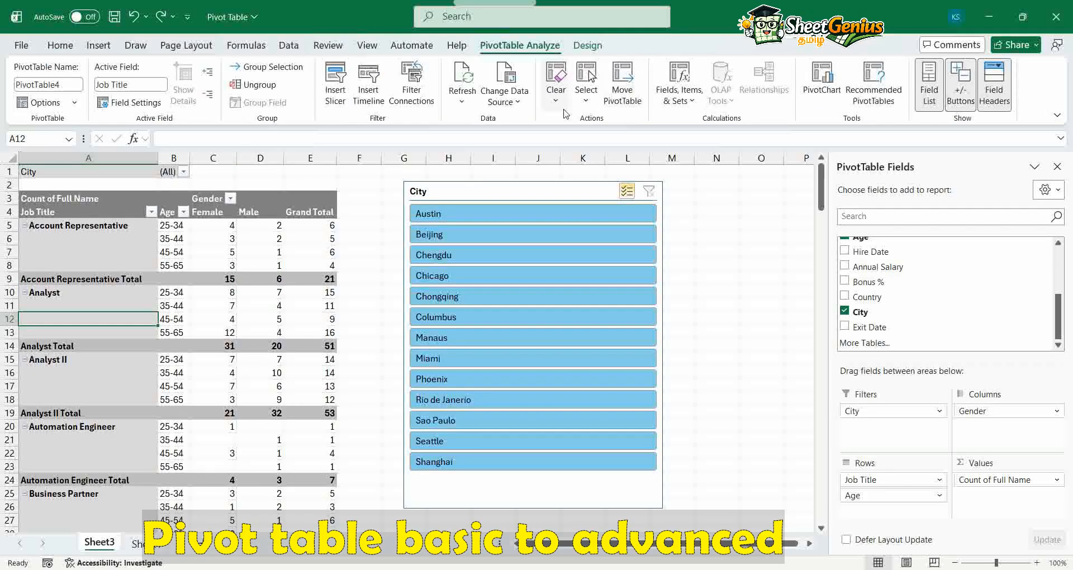
click(556, 93)
click(571, 144)
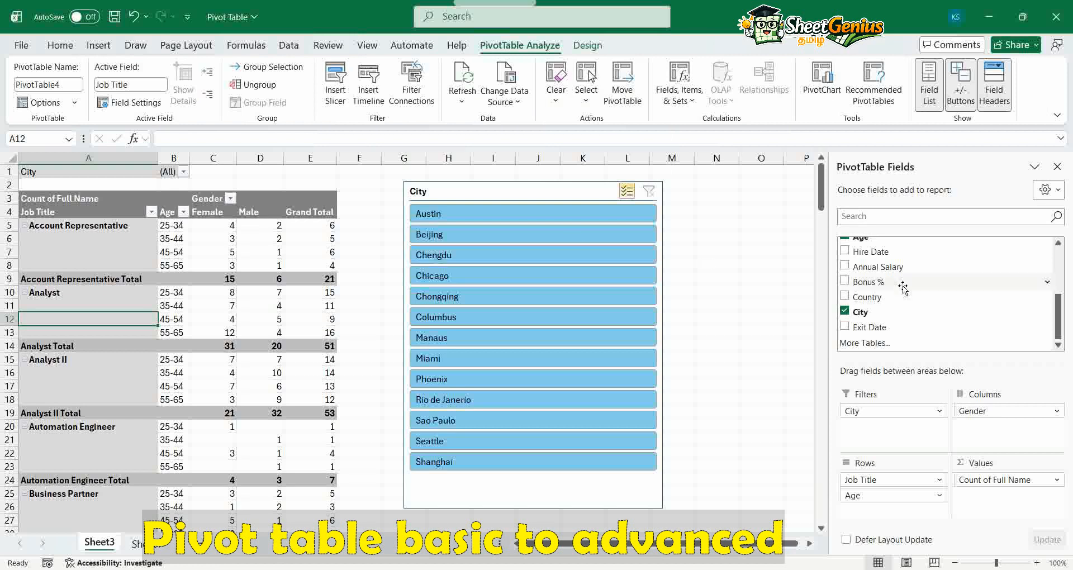
click(499, 300)
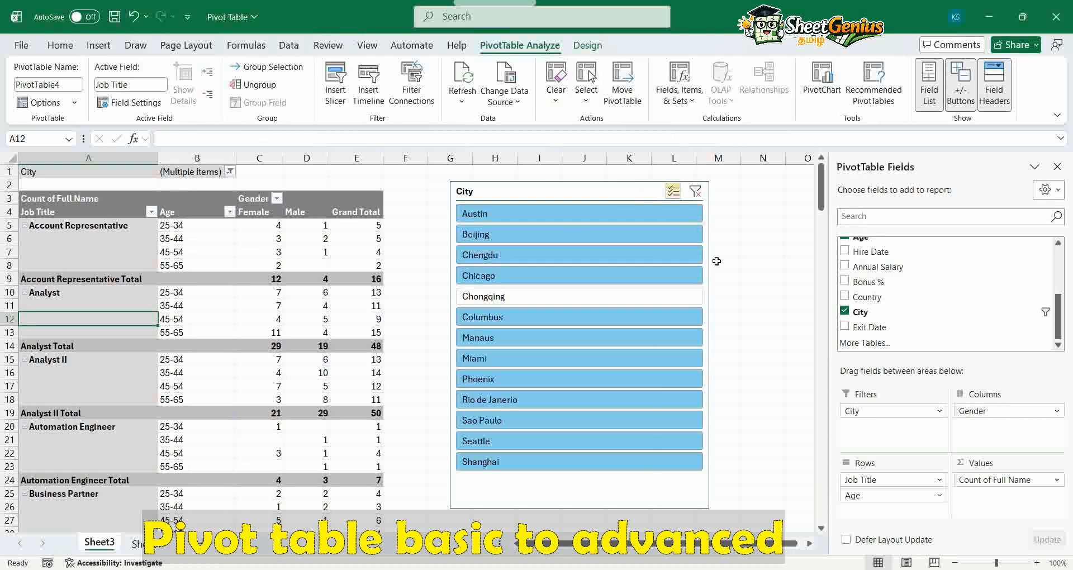
click(698, 196)
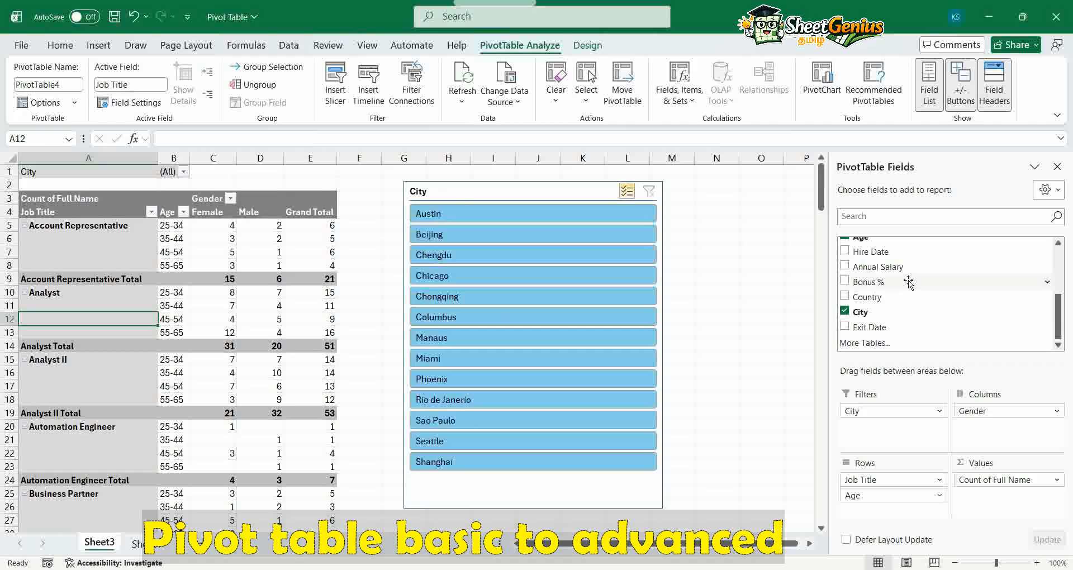
- Insert a slicer for the Ethnicity field and place it on the empty cells beside the City slicer
scroll(903, 283, up, 3)
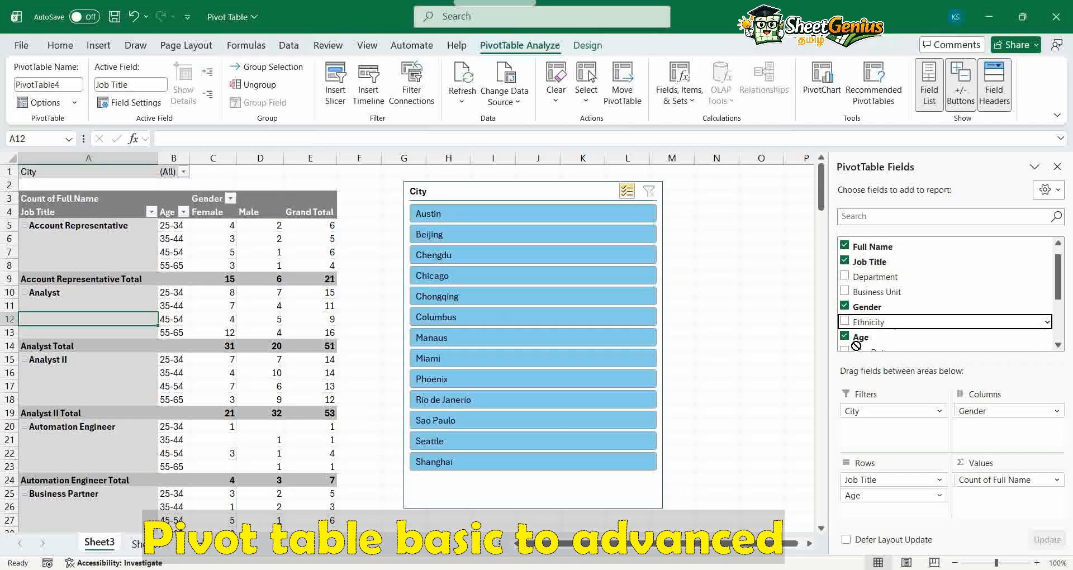
scroll(889, 305, down, 1)
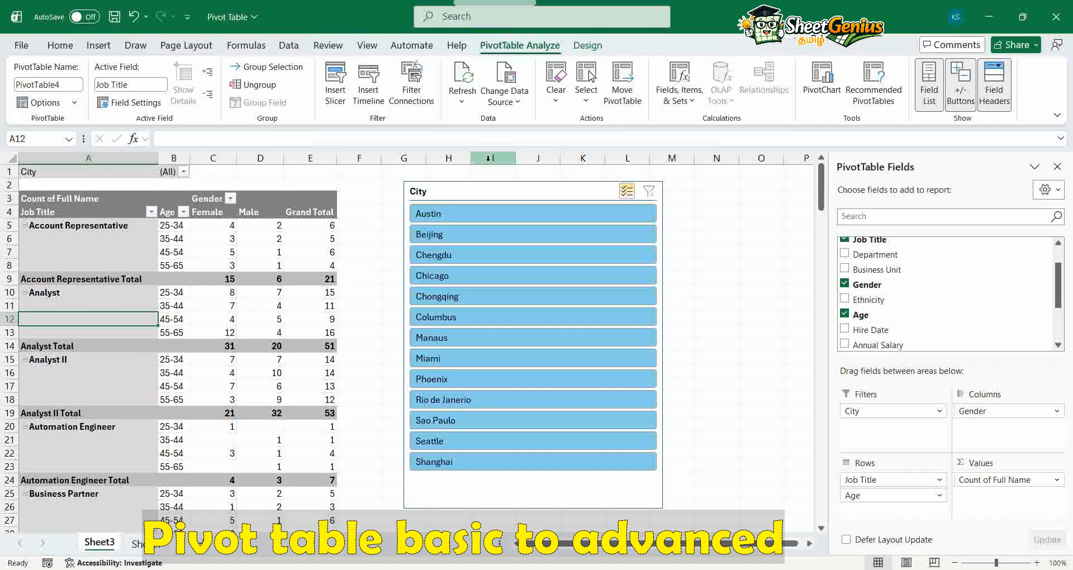
click(336, 81)
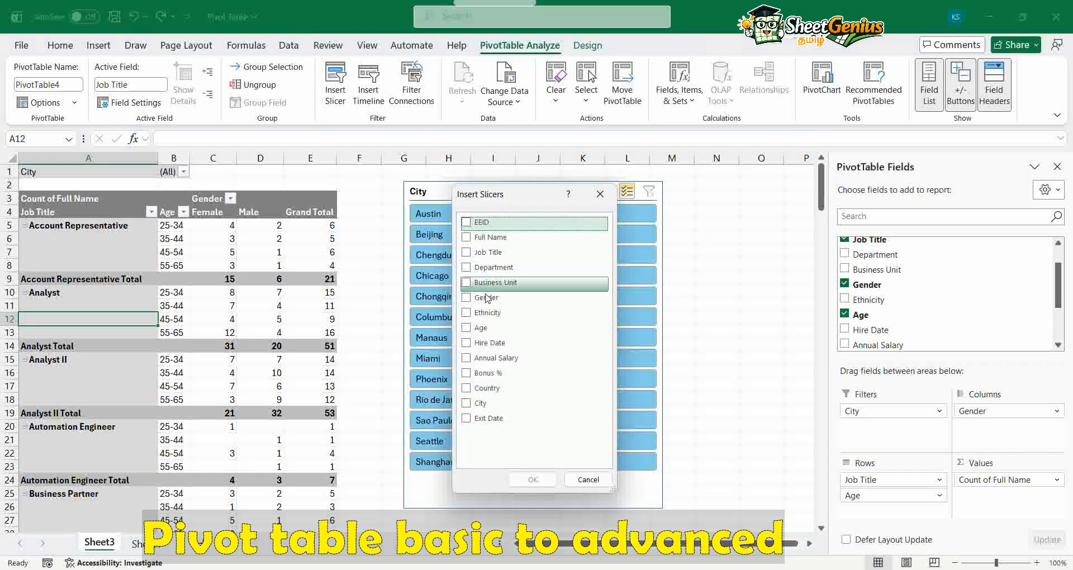
click(492, 311)
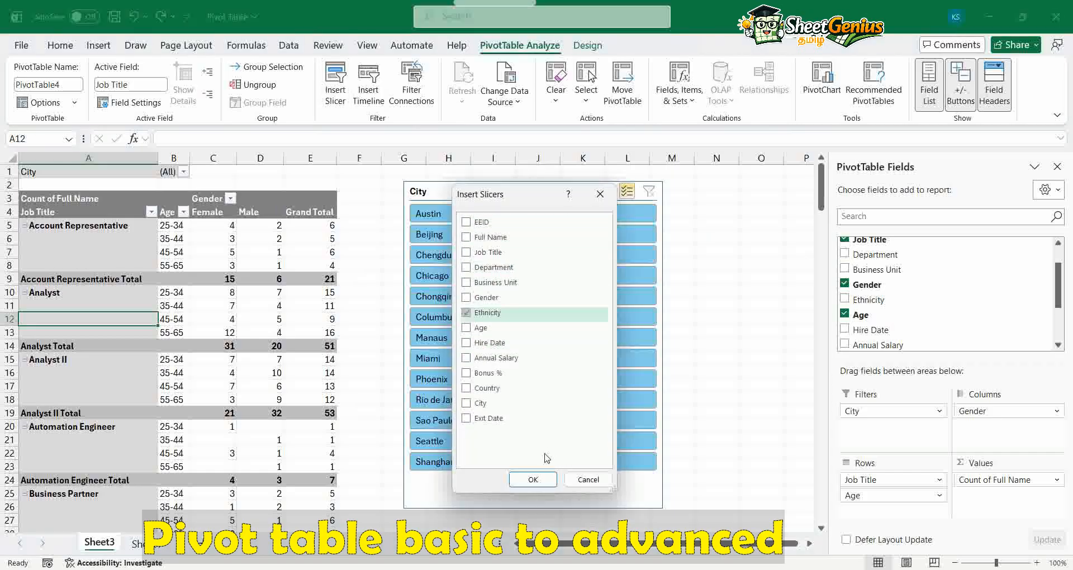
click(532, 479)
drag(394, 277, 736, 205)
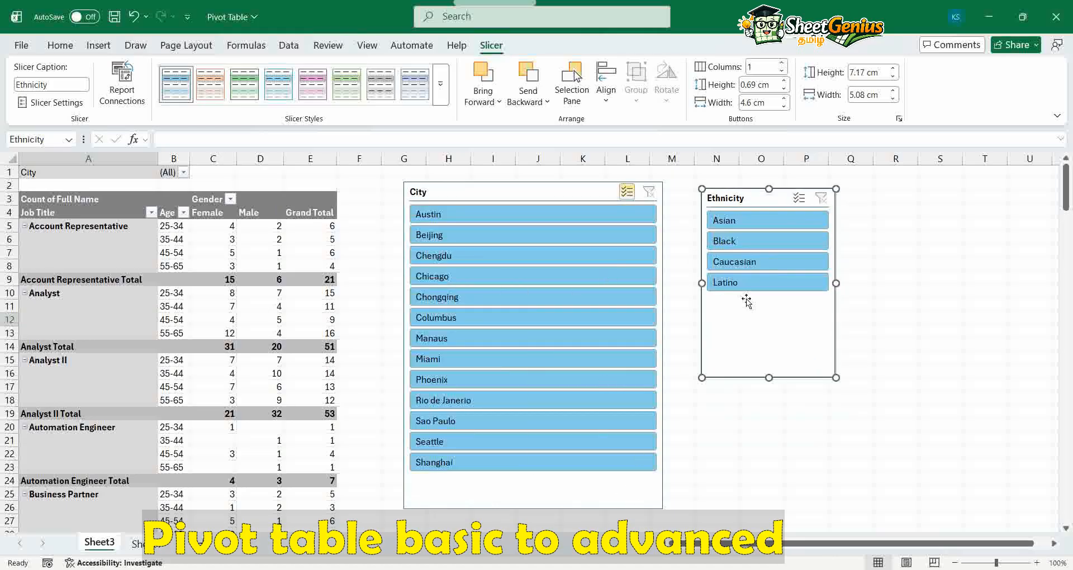
- Try filtering Ethnicity to Black and Latino with Beijing excluded in the City slicer, and restore all items in both slicers
click(736, 246)
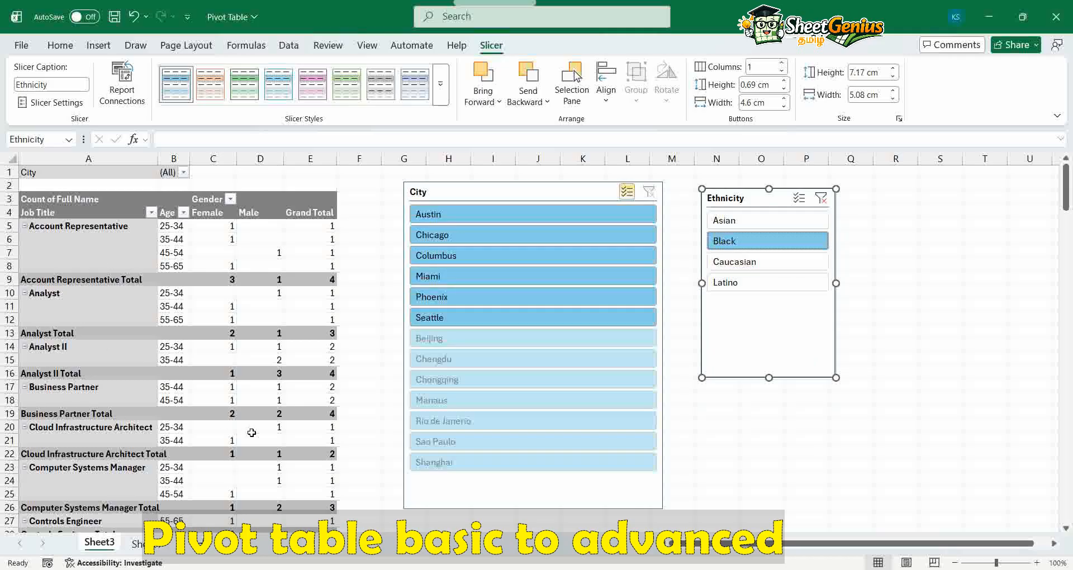
click(729, 281)
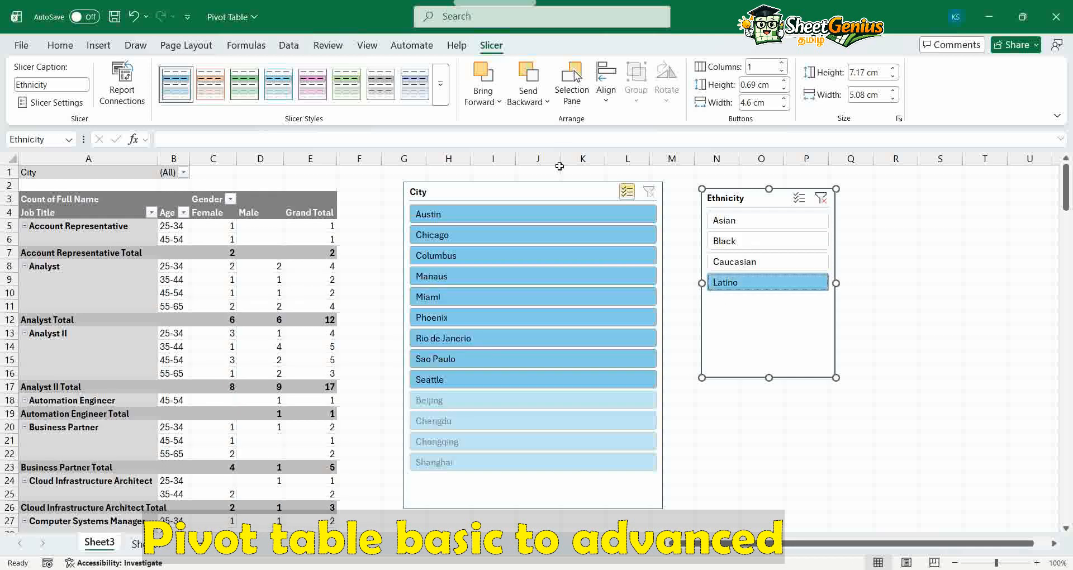
click(525, 403)
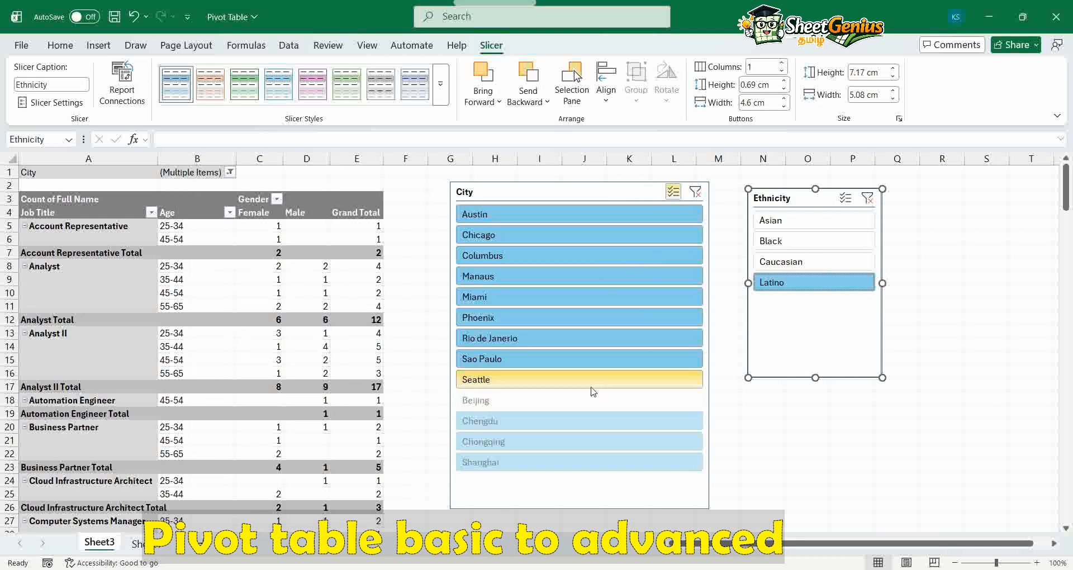
click(867, 198)
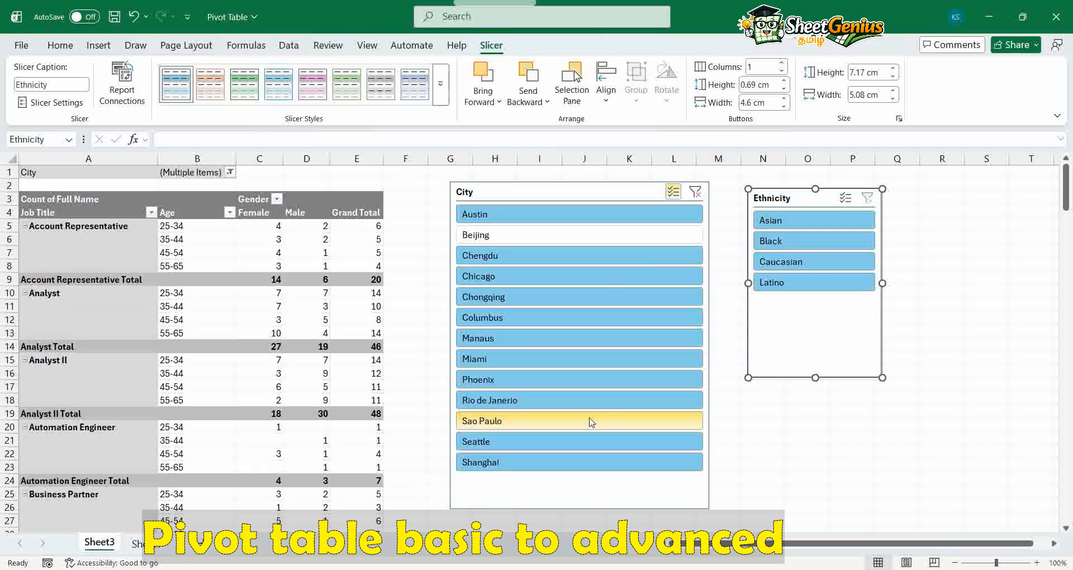
click(514, 239)
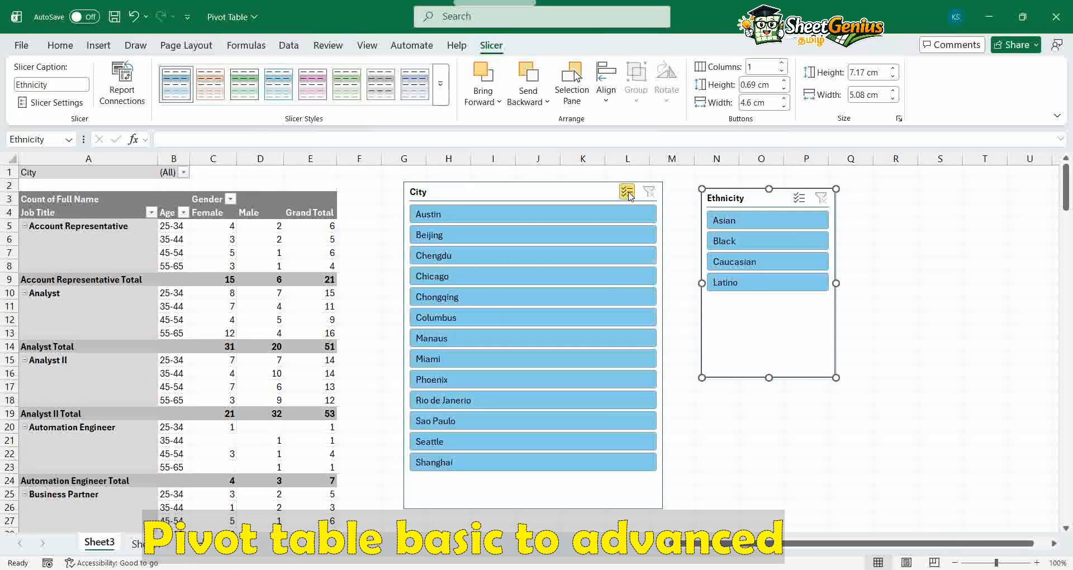
- Filter the City slicer to Columbus alone with multi-select off, and apply the light green style to the Ethnicity slicer
click(470, 339)
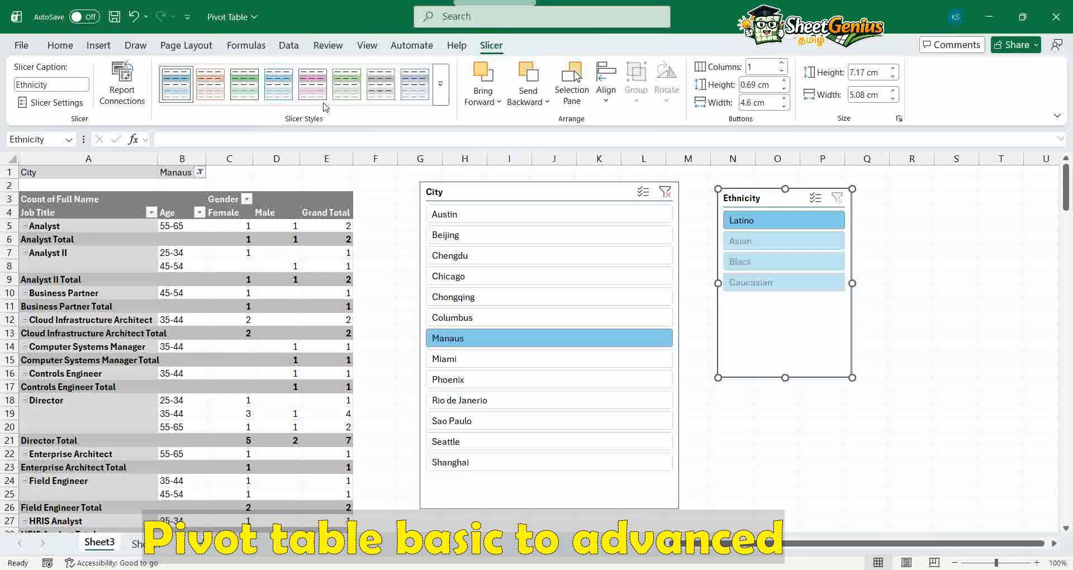
click(411, 93)
click(464, 235)
click(346, 84)
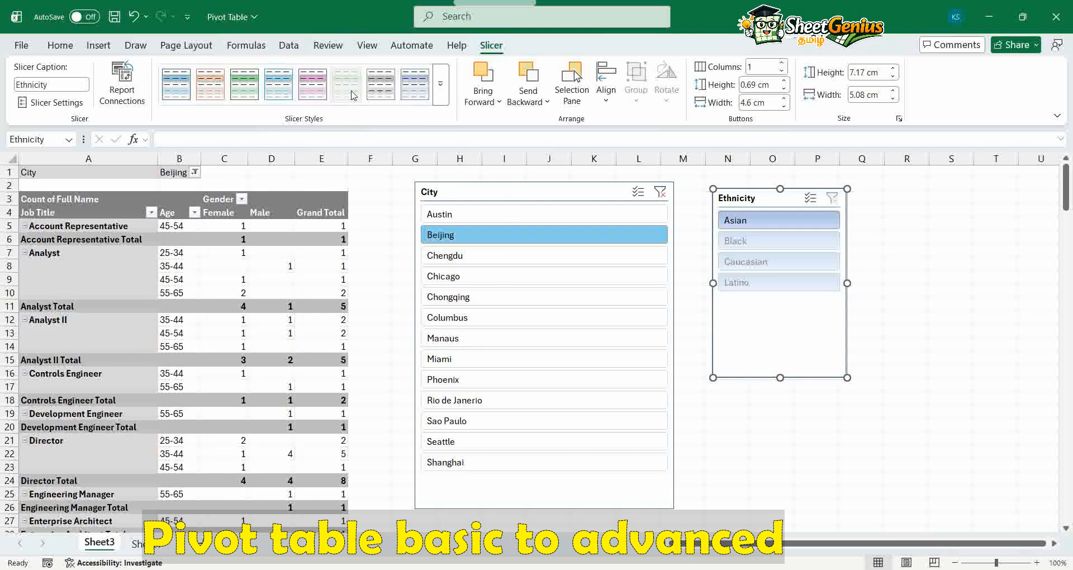
click(498, 317)
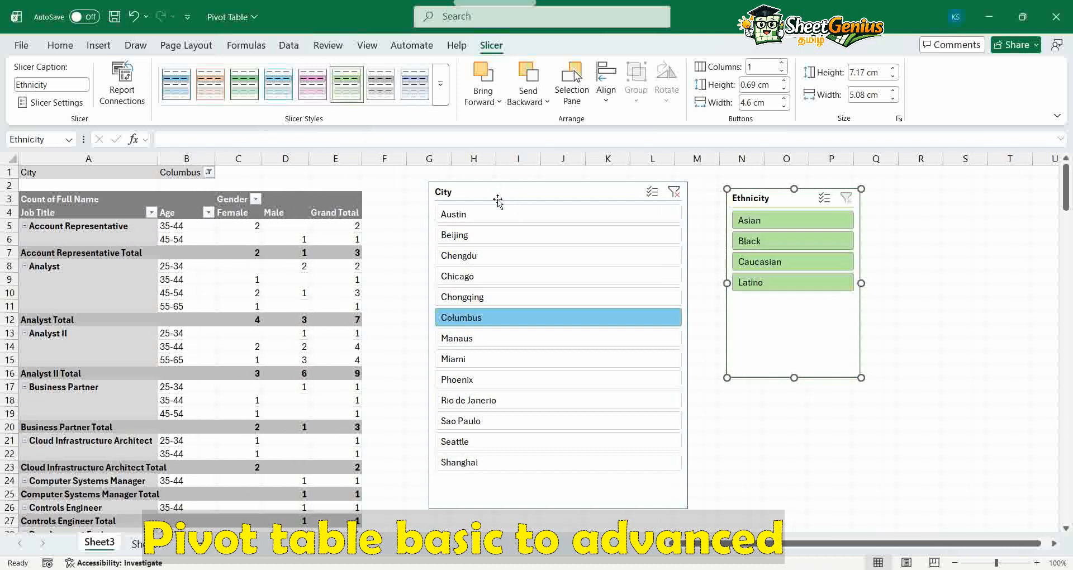
- Apply the light orange slicer style to the City slicer
click(279, 92)
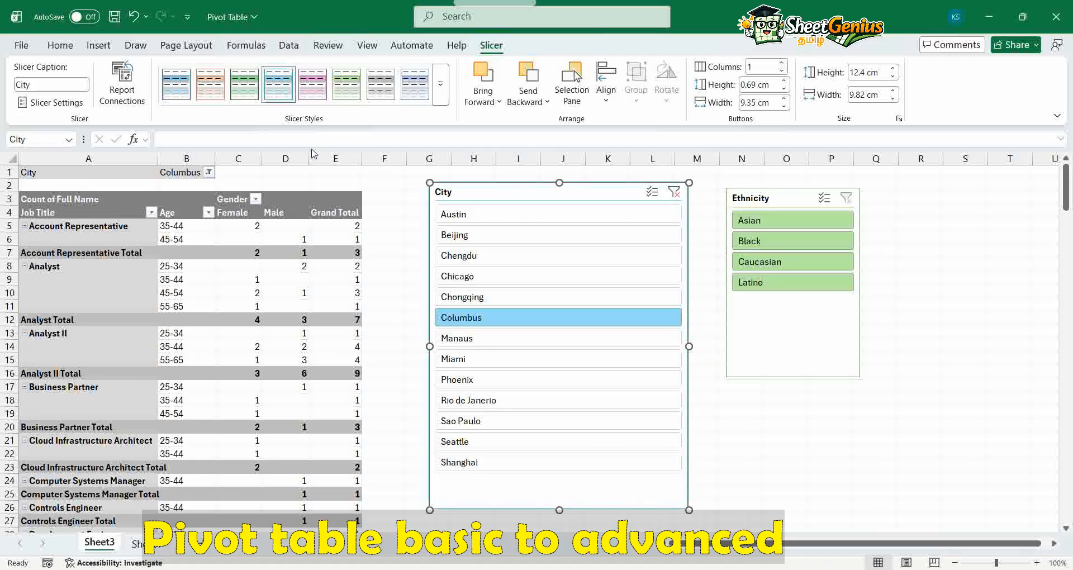
click(218, 99)
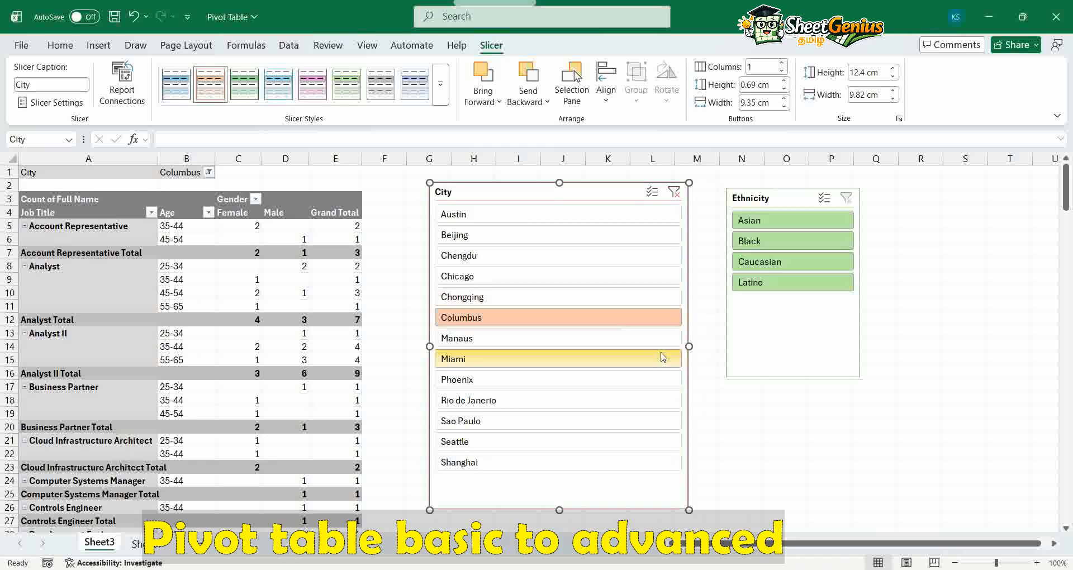
- Narrow the City slicer to about 5.59 cm wide, tall enough for all cities, and arrange both slicers side by side next to the PivotTable
drag(690, 180, 575, 219)
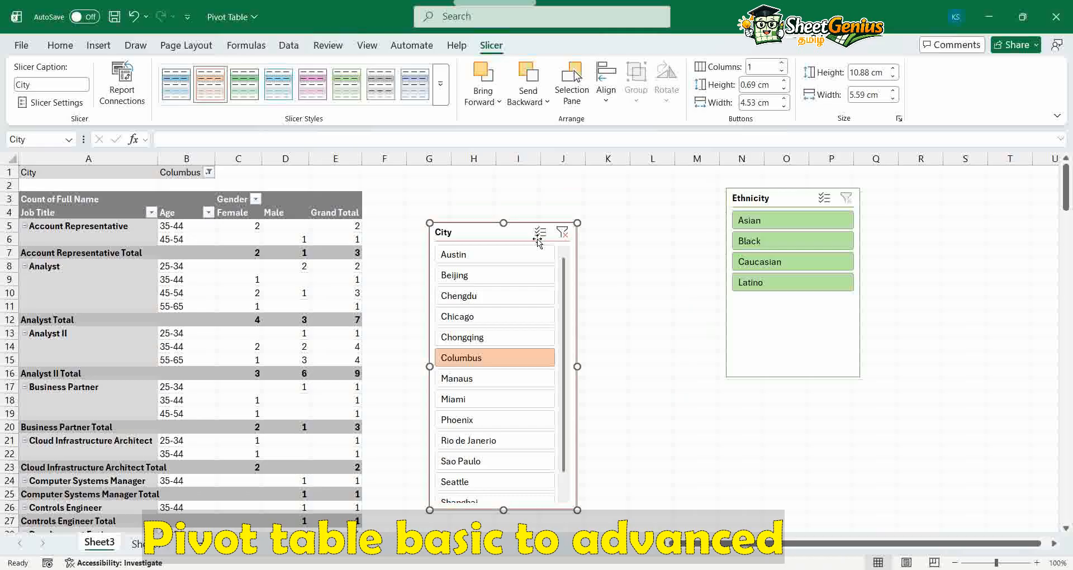
drag(461, 225, 420, 186)
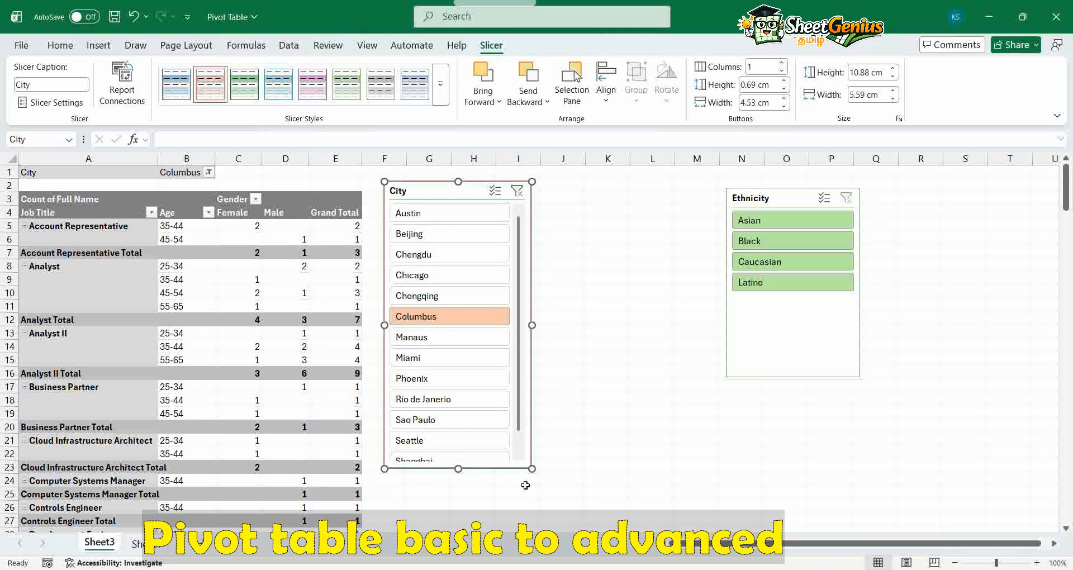
drag(458, 468, 463, 514)
drag(755, 197, 565, 191)
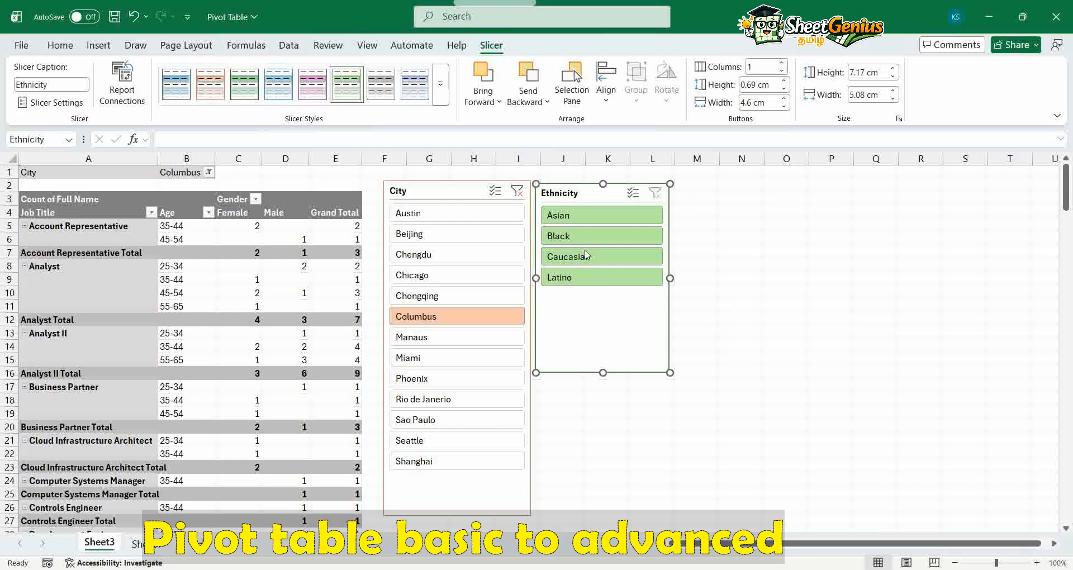